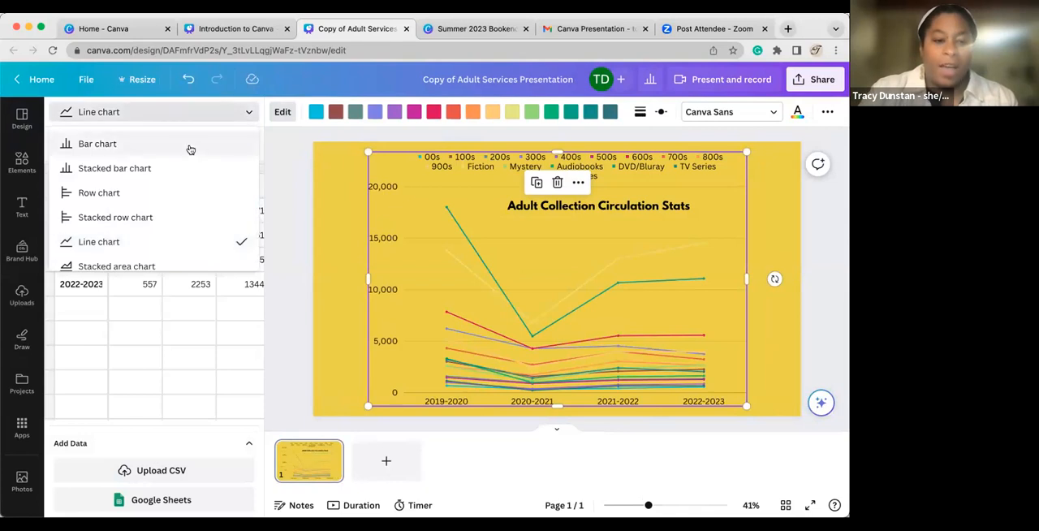
# Try the bar chart type on the Adult Collection Circulation Stats chart, and settle on a stacked bar chart.
pyautogui.click(190, 150)
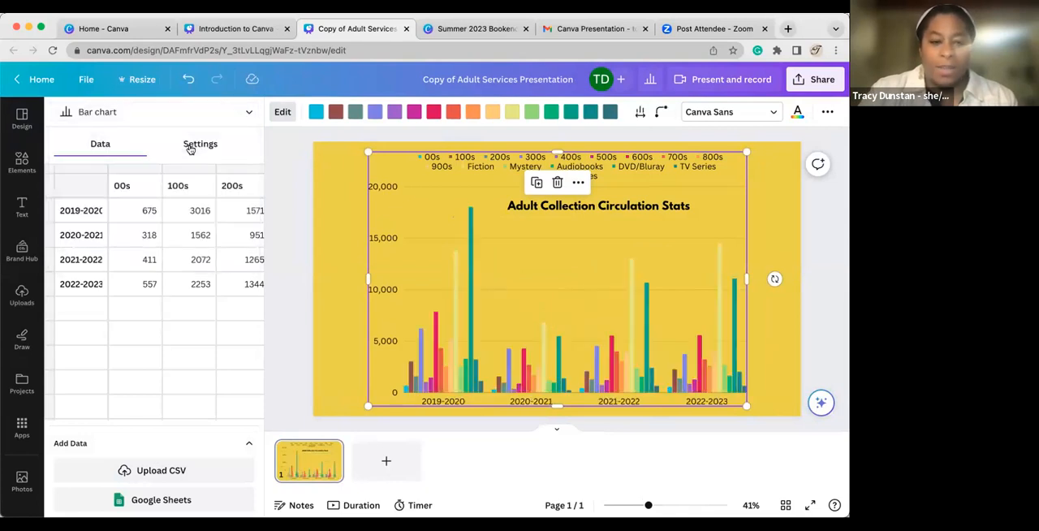
pyautogui.click(248, 112)
pyautogui.click(209, 169)
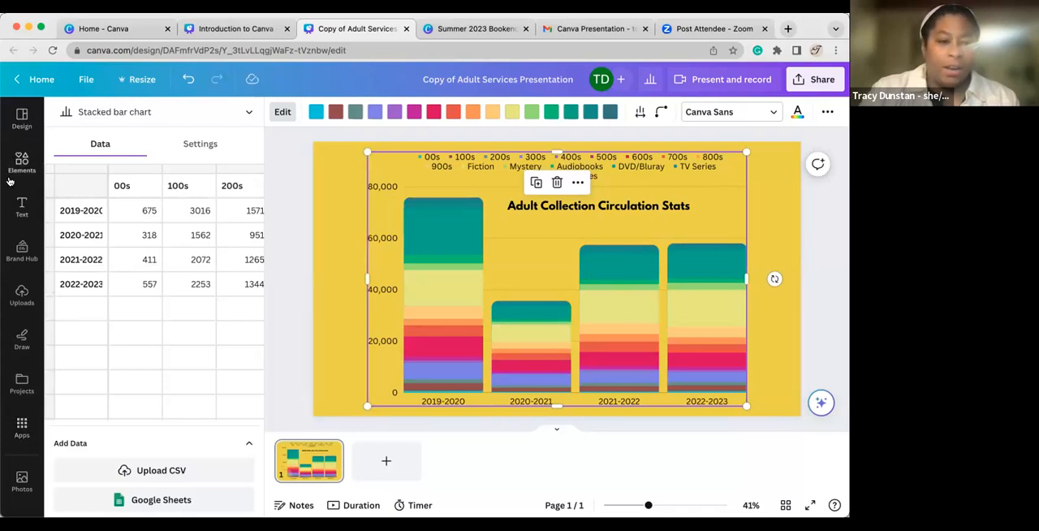
pyautogui.scroll(-5, 22, 284)
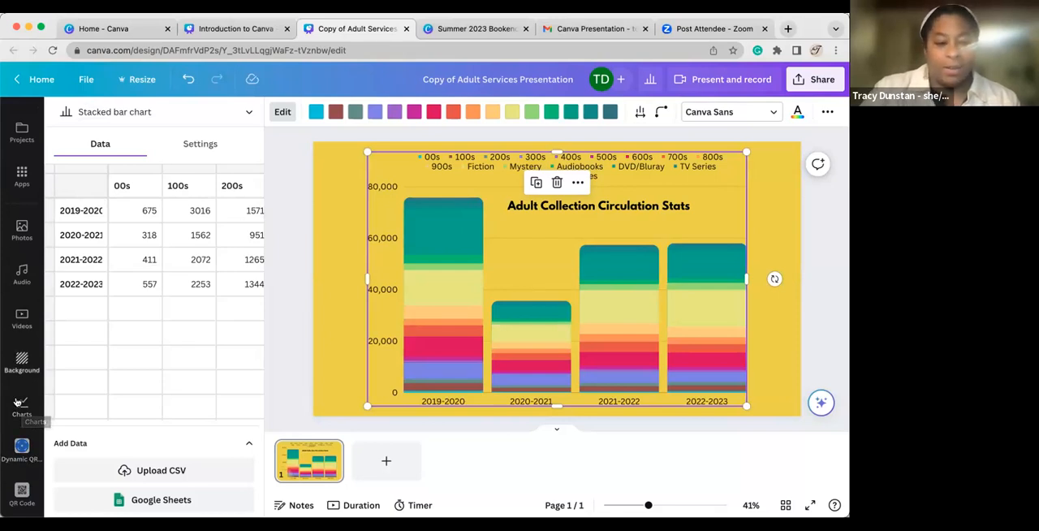
# Return to the Introduction to Canva presentation, advance to the slide with examples 1 to 3, and open its Bookmarks link.
pyautogui.click(248, 32)
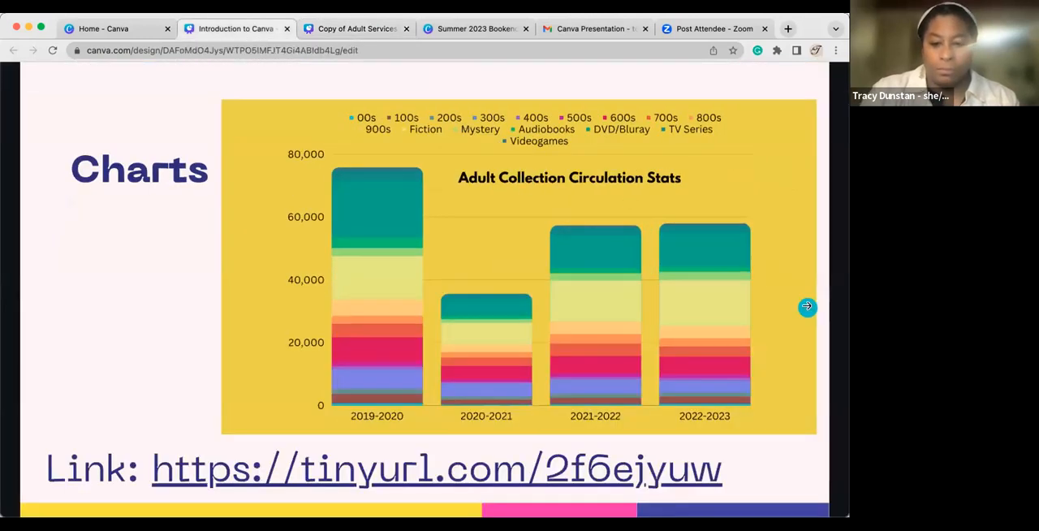
pyautogui.click(807, 306)
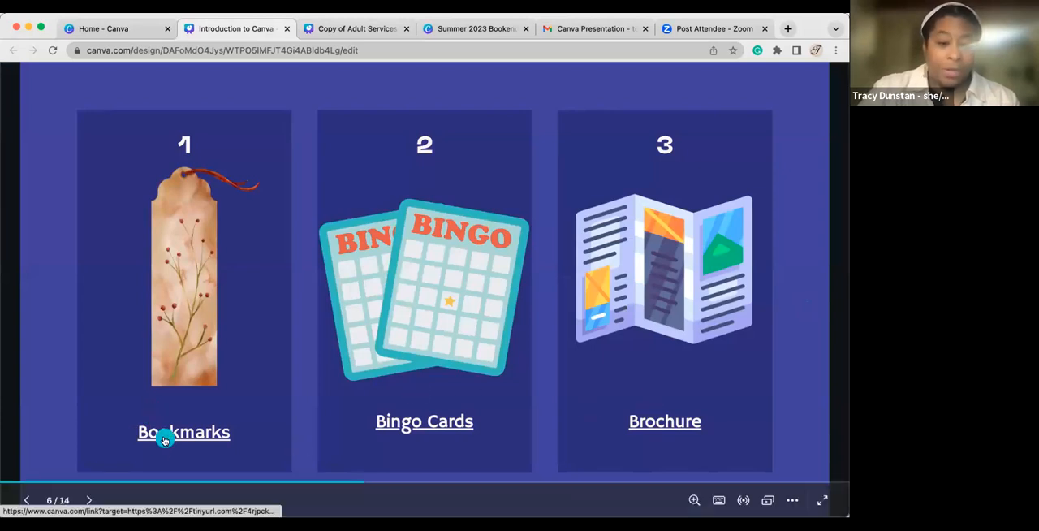
pyautogui.press('f')
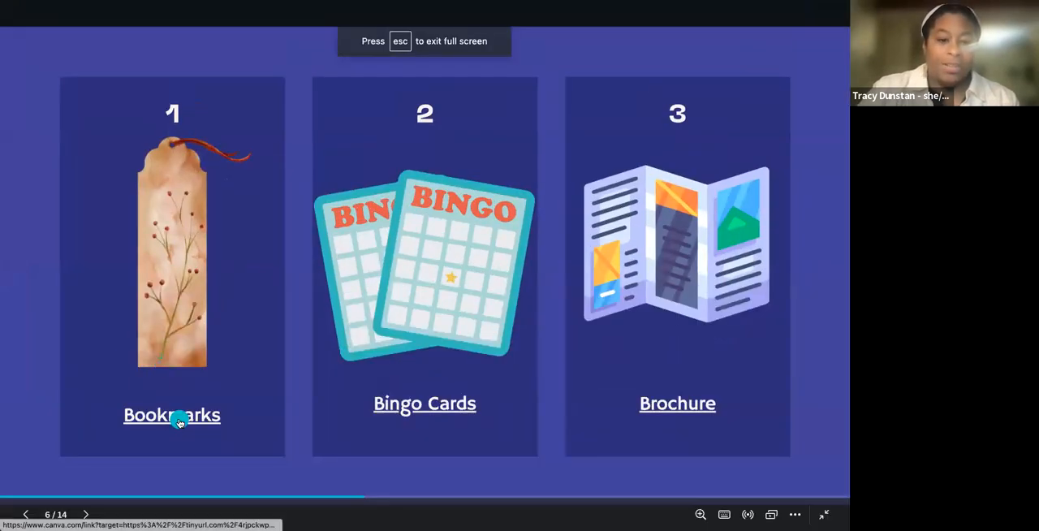
pyautogui.click(179, 421)
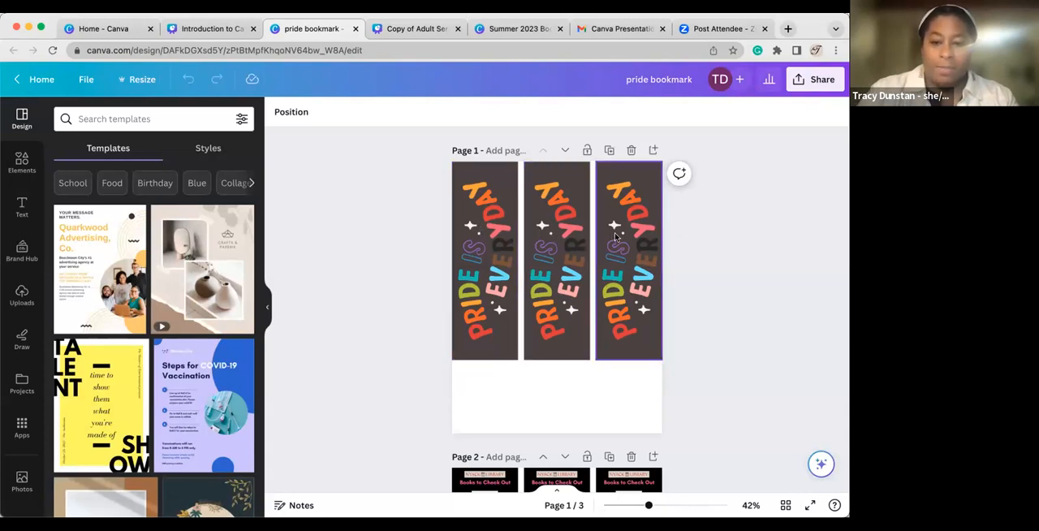
# Review the bookmark fronts on page 1 and backs on page 2 of the pride bookmark design, and close the design.
pyautogui.click(473, 238)
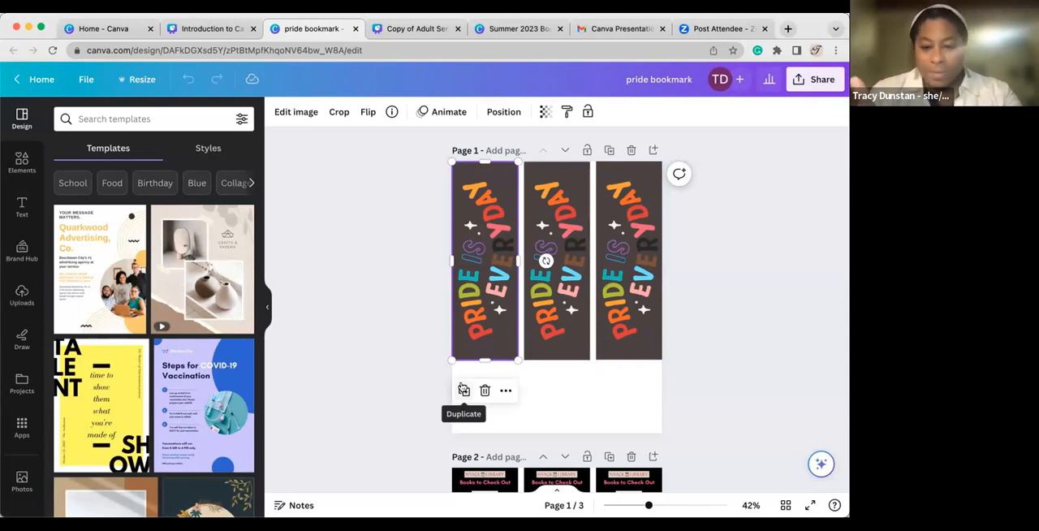
pyautogui.scroll(-3, 587, 385)
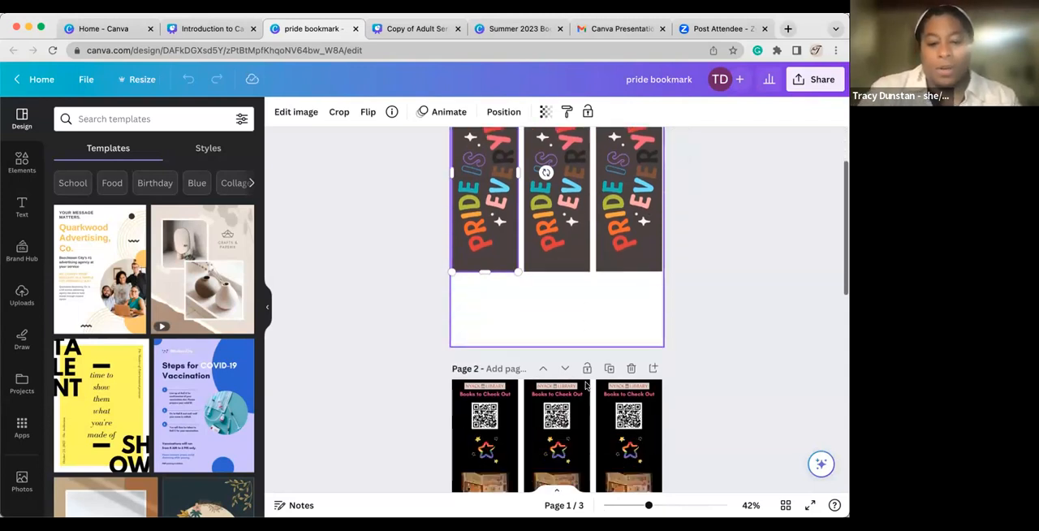
pyautogui.scroll(-3, 504, 304)
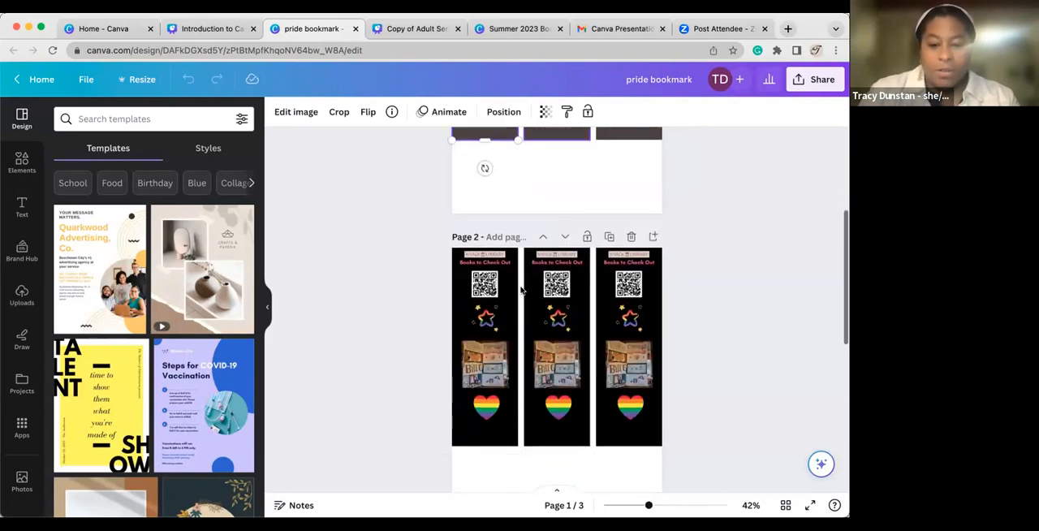
pyautogui.scroll(6, 512, 304)
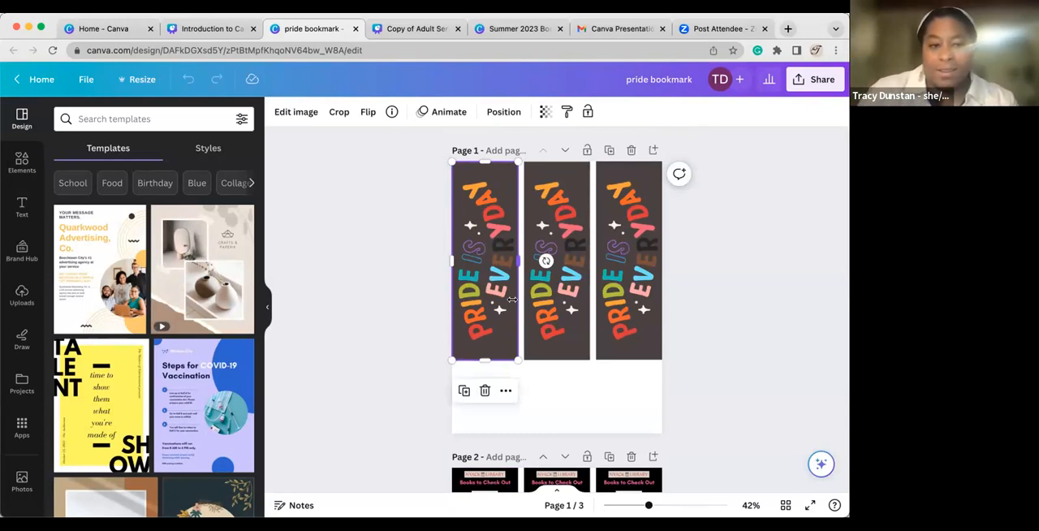
pyautogui.click(355, 30)
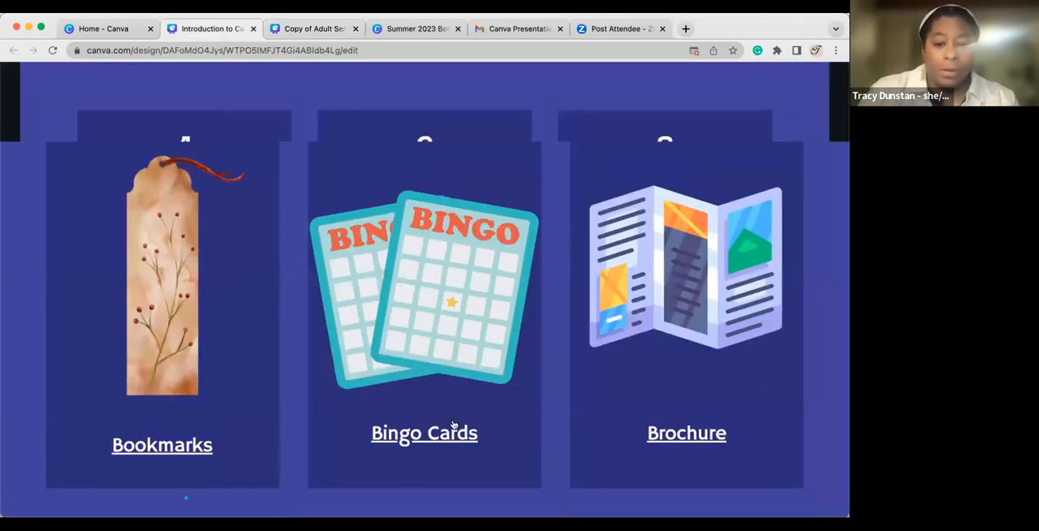
# Open the Bingo Cards example from the presentation, look through the pages of the book bingo design, and close it.
pyautogui.click(445, 425)
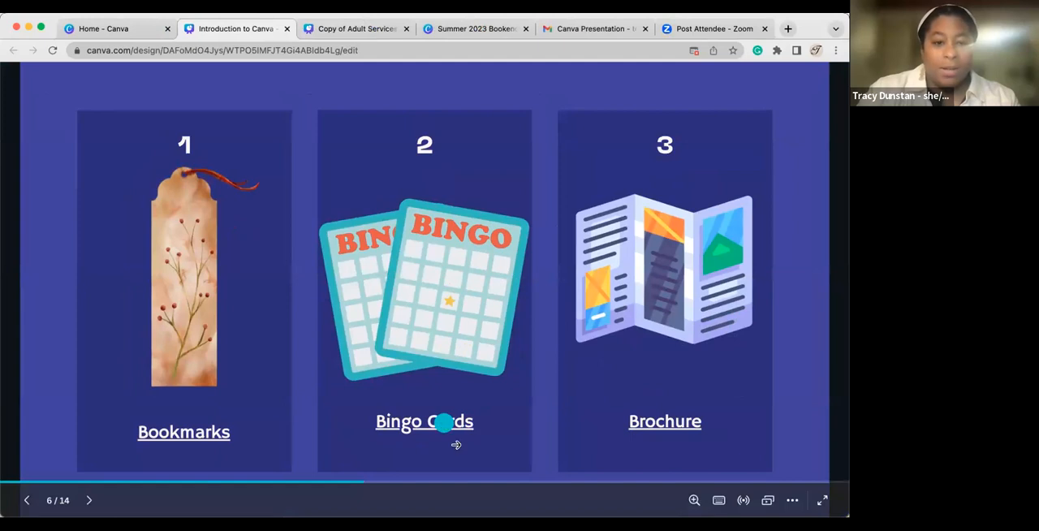
pyautogui.click(421, 413)
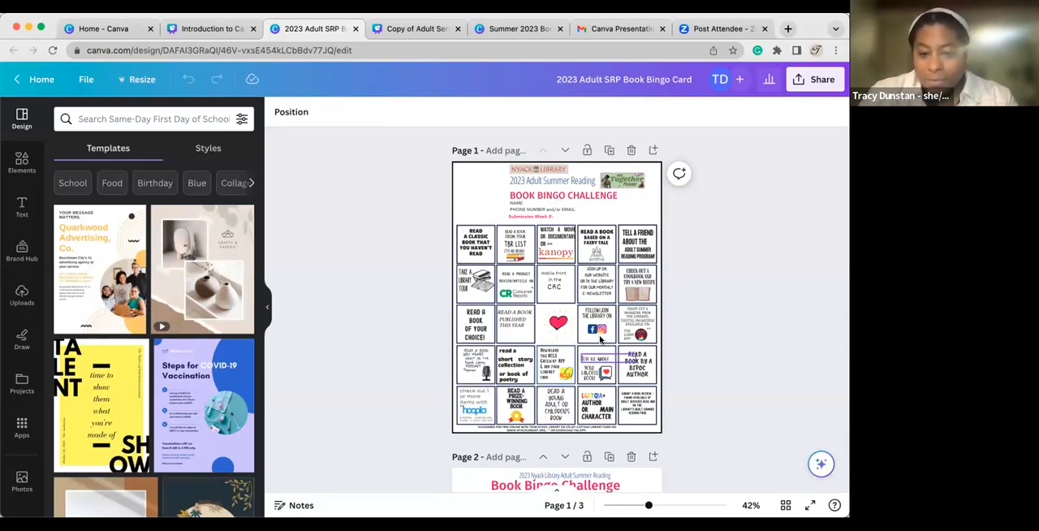
pyautogui.scroll(-5, 560, 458)
pyautogui.click(547, 266)
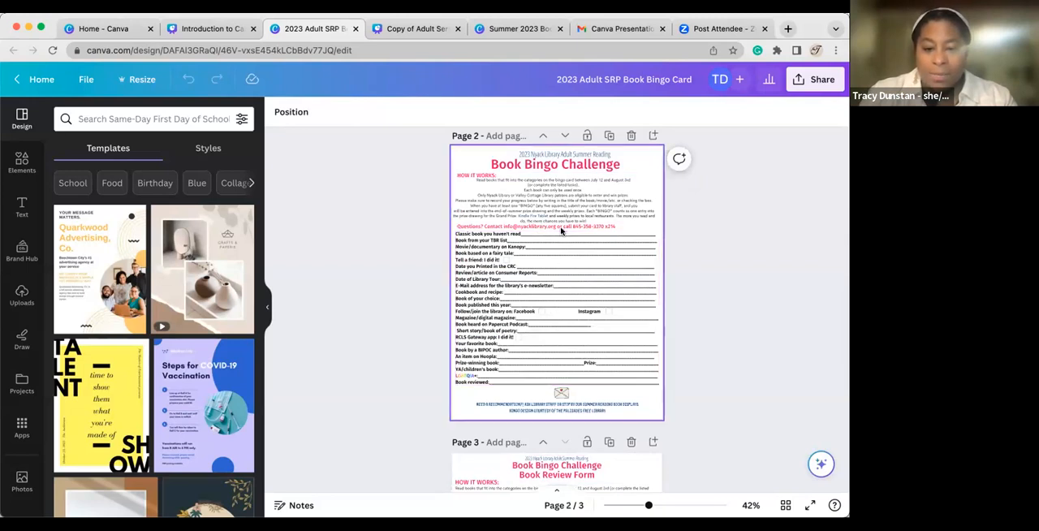
pyautogui.scroll(-3, 560, 231)
pyautogui.scroll(4, 560, 231)
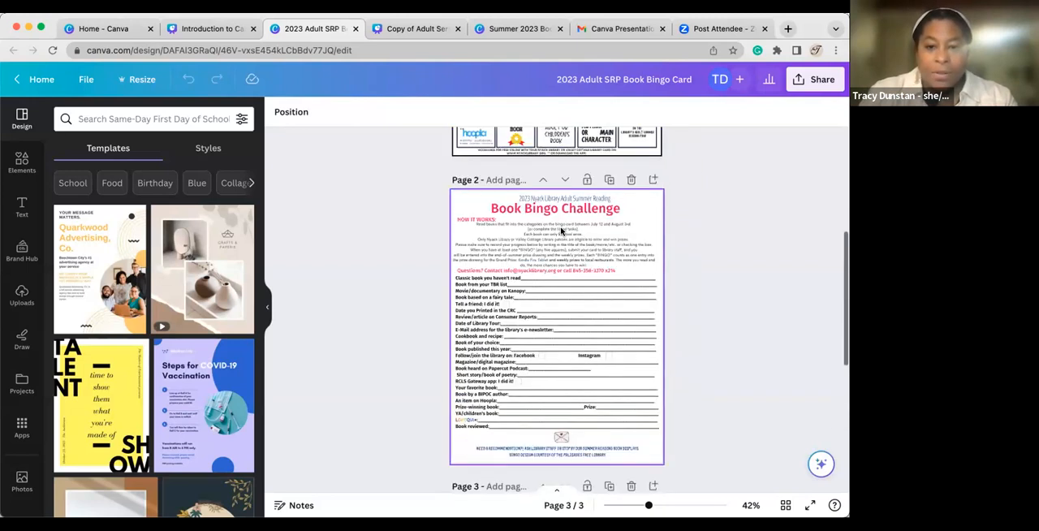
pyautogui.scroll(4, 561, 231)
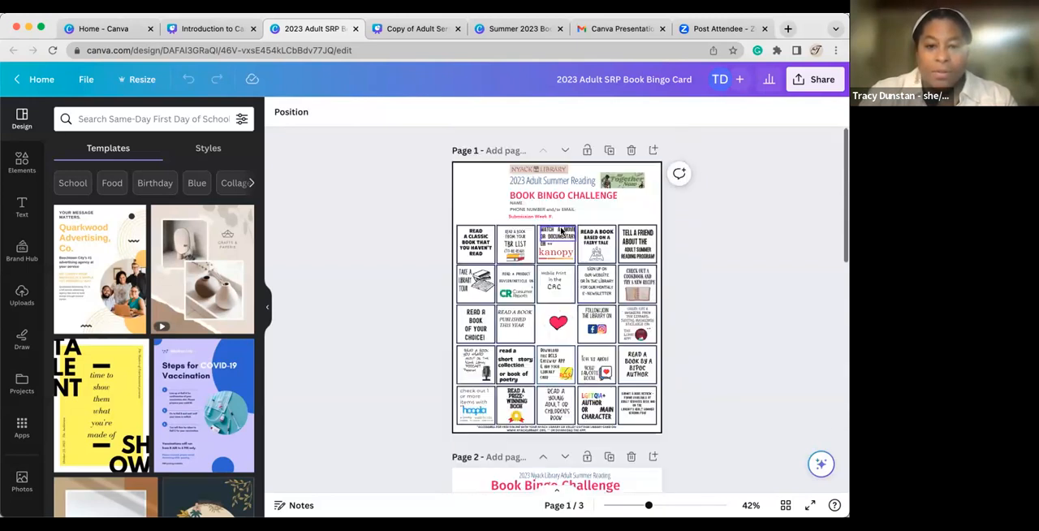
pyautogui.click(354, 30)
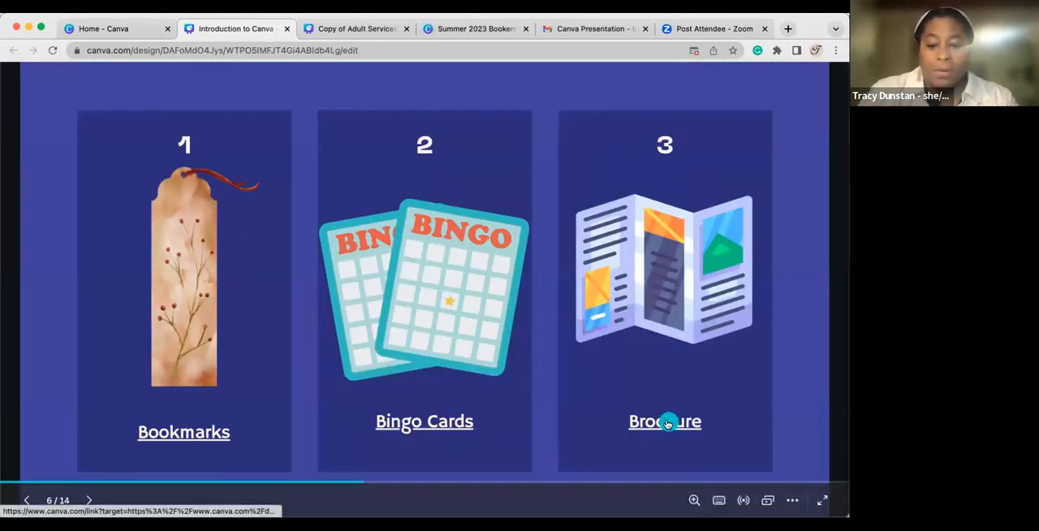
# Open the Brochure example from the presentation, look over both pages of the art brochure, and close it.
pyautogui.click(668, 424)
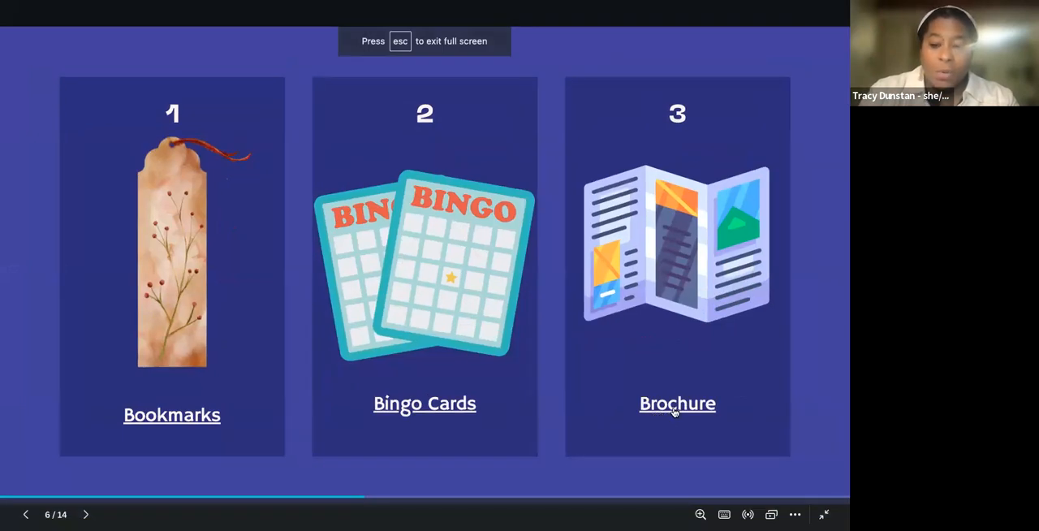
pyautogui.click(674, 412)
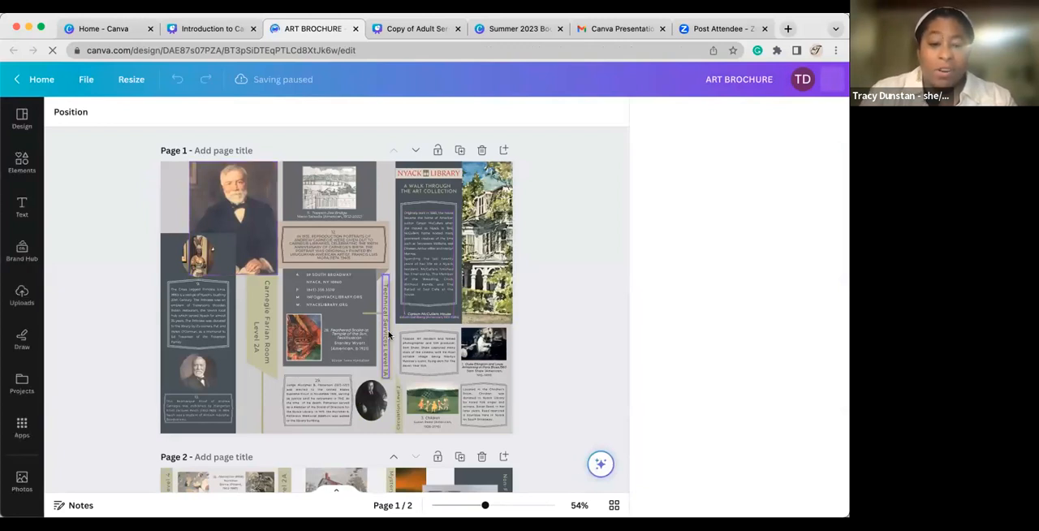
pyautogui.scroll(-3, 388, 334)
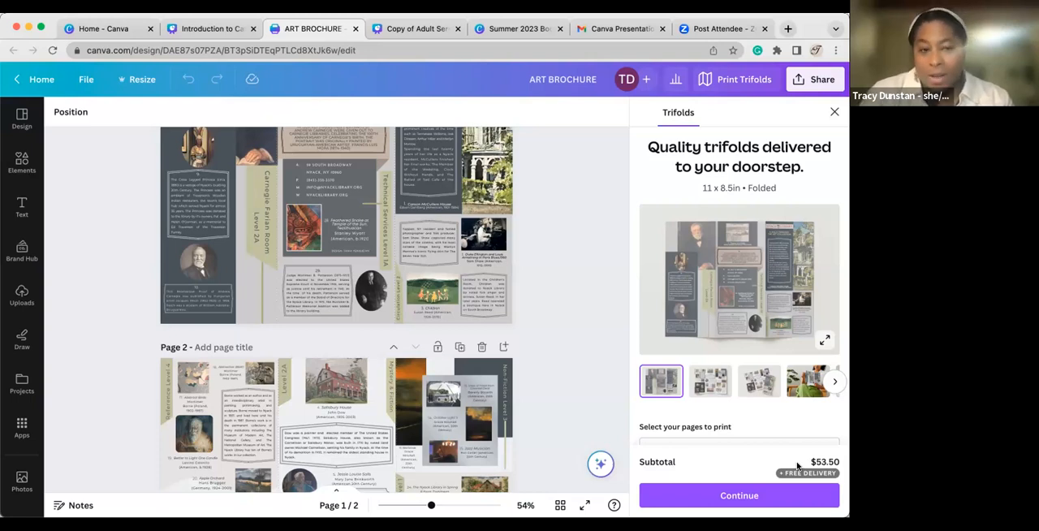
pyautogui.click(355, 29)
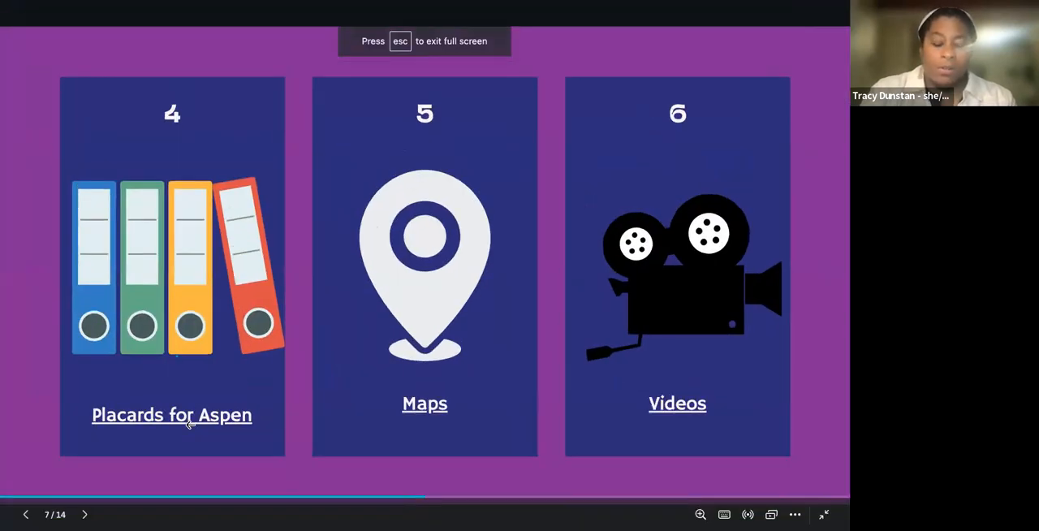
# Open the Placards for Aspen example from the presentation and search the library catalog for "tutor".
pyautogui.click(187, 423)
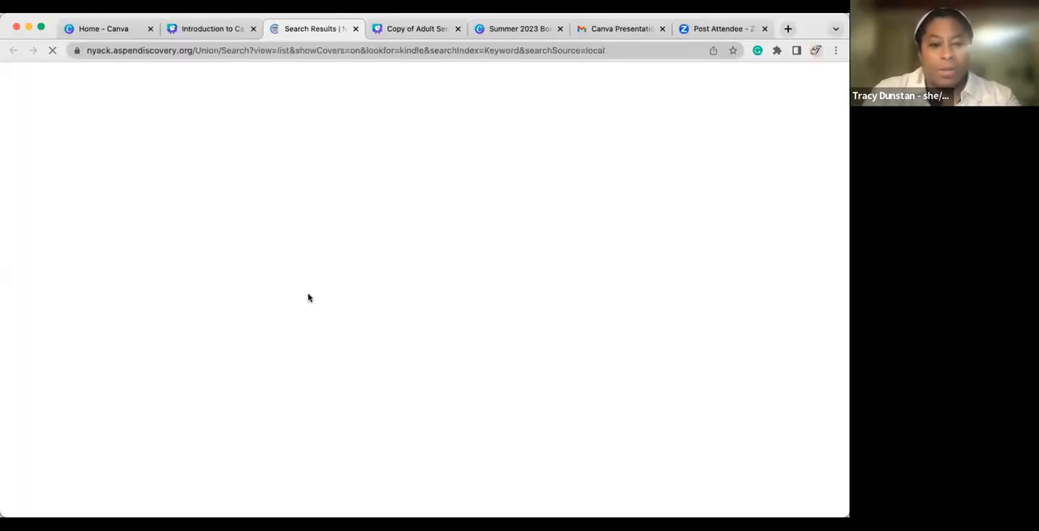
pyautogui.click(252, 196)
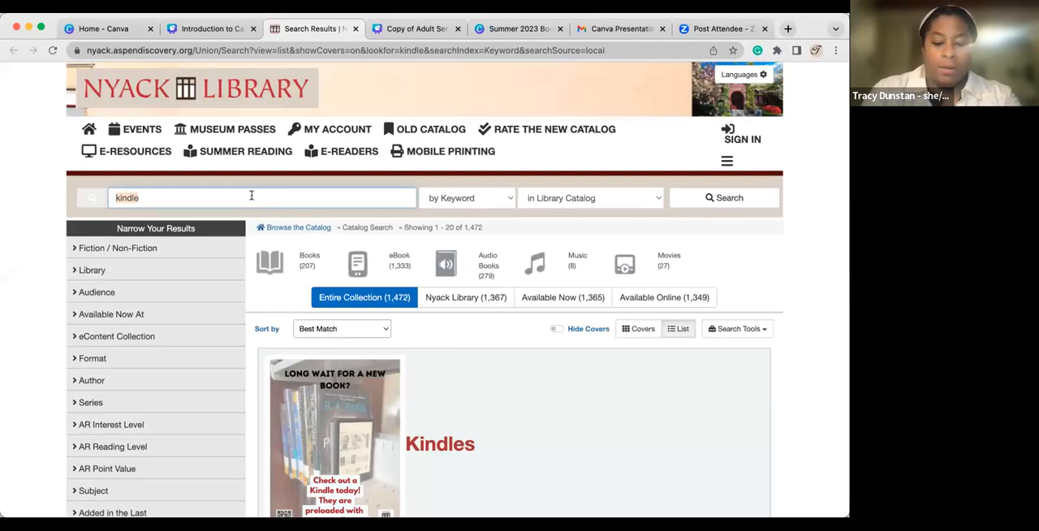
pyautogui.write('tutor')
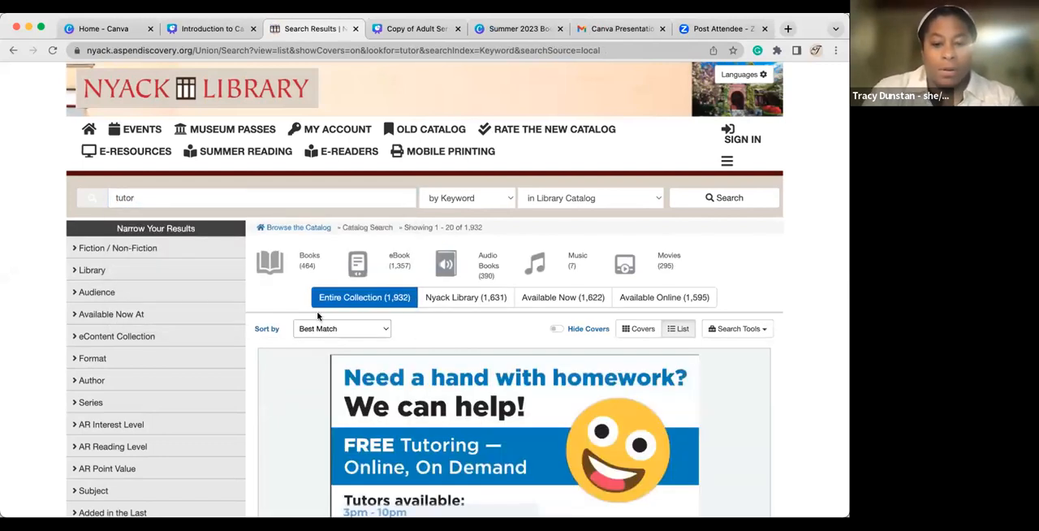
# Examine the tutoring placard above the catalog search results and close the catalog page.
pyautogui.scroll(-4, 318, 316)
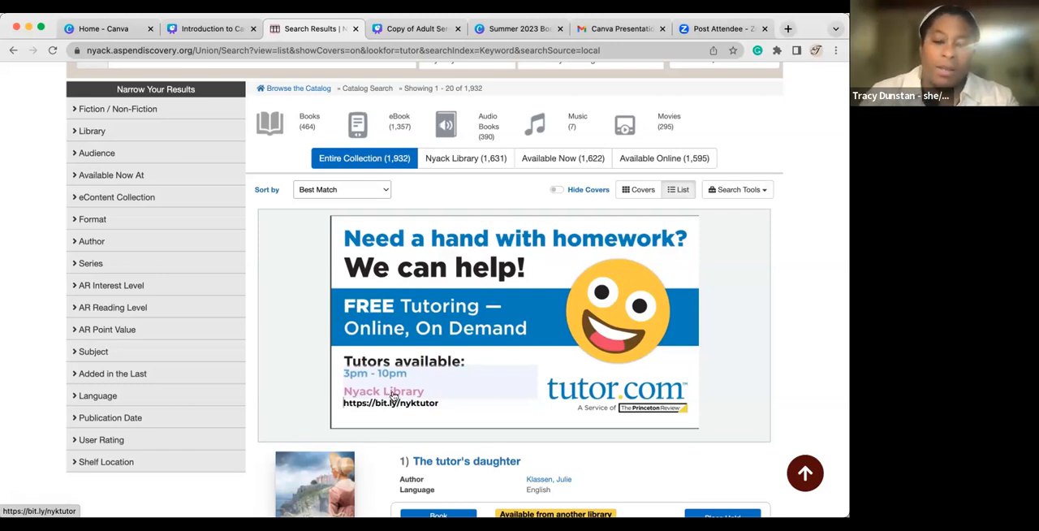
pyautogui.scroll(2, 531, 325)
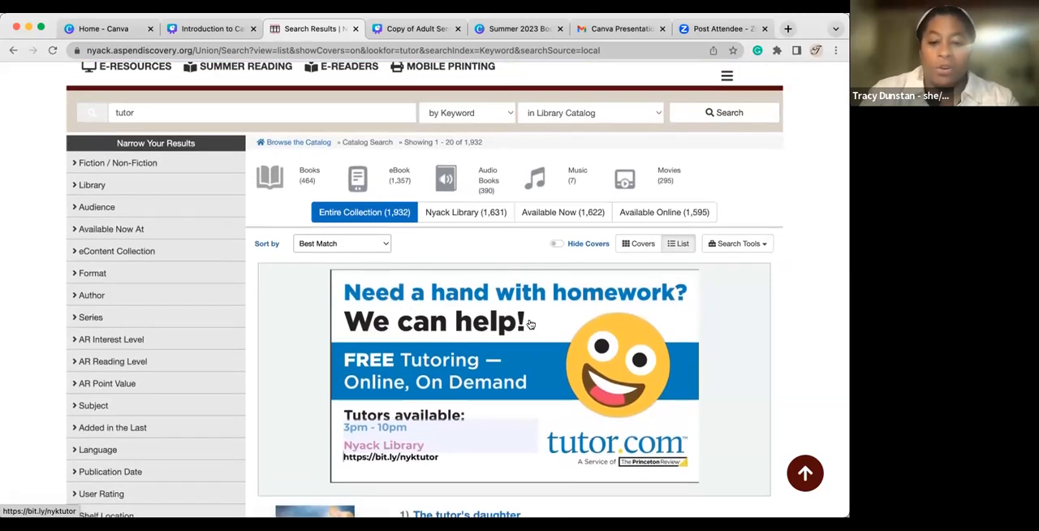
pyautogui.scroll(-3, 530, 325)
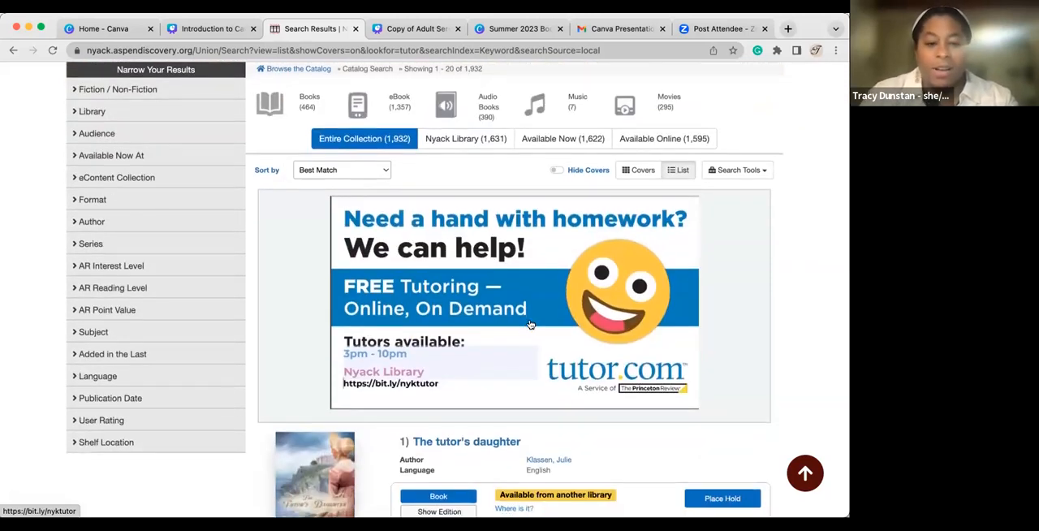
pyautogui.click(354, 30)
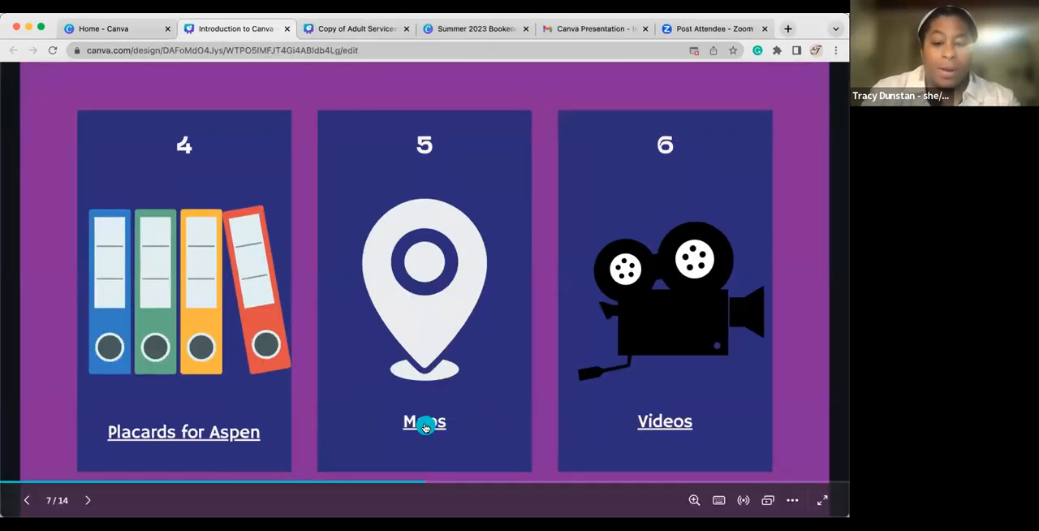
# Open the Maps example from the presentation and examine the health fair floor maps on both pages at 62% zoom.
pyautogui.click(425, 427)
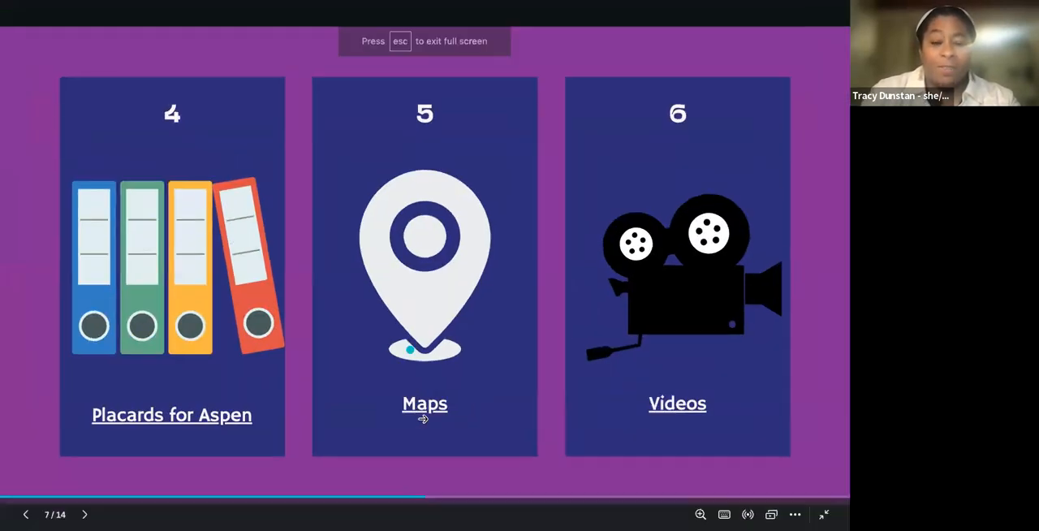
pyautogui.click(416, 406)
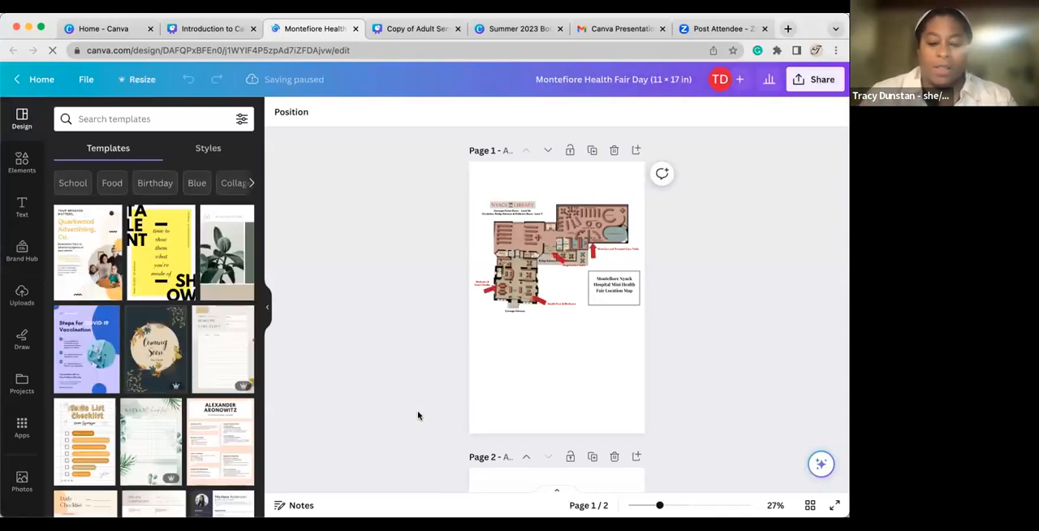
pyautogui.click(661, 505)
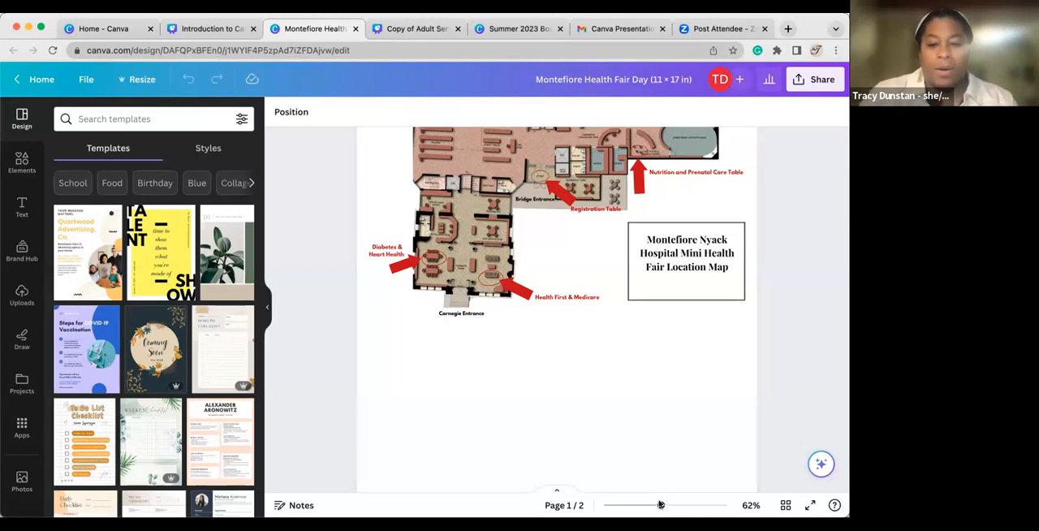
pyautogui.scroll(4, 573, 385)
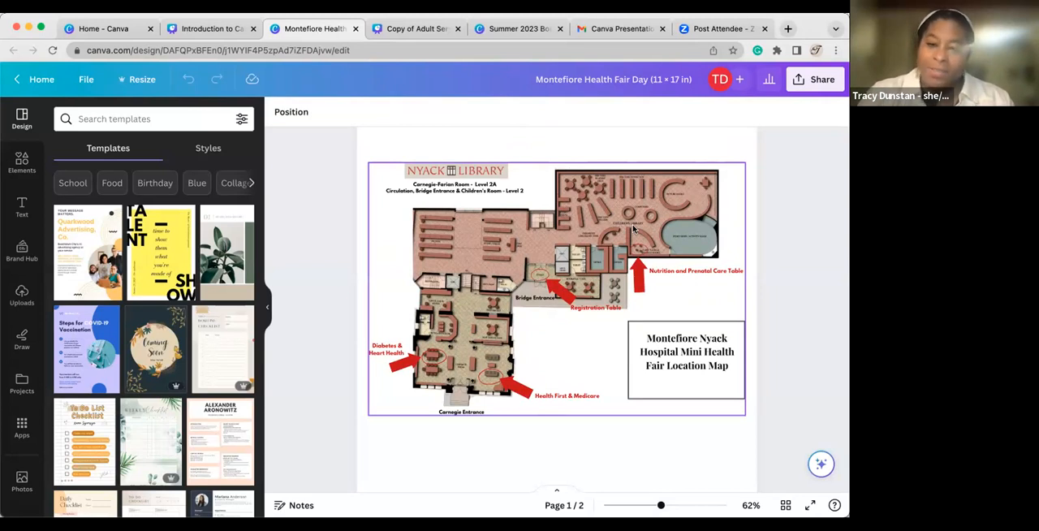
pyautogui.scroll(-10, 594, 322)
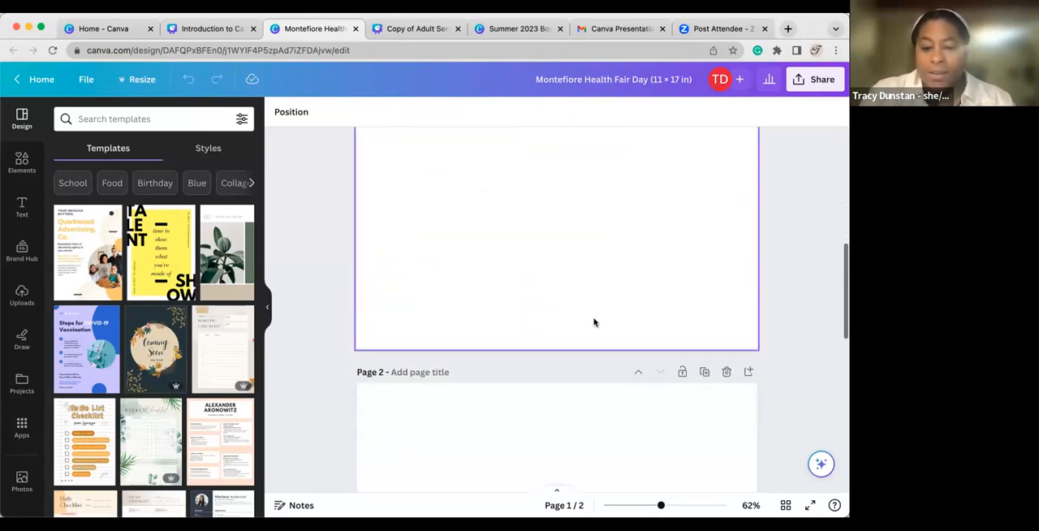
pyautogui.scroll(-6, 593, 322)
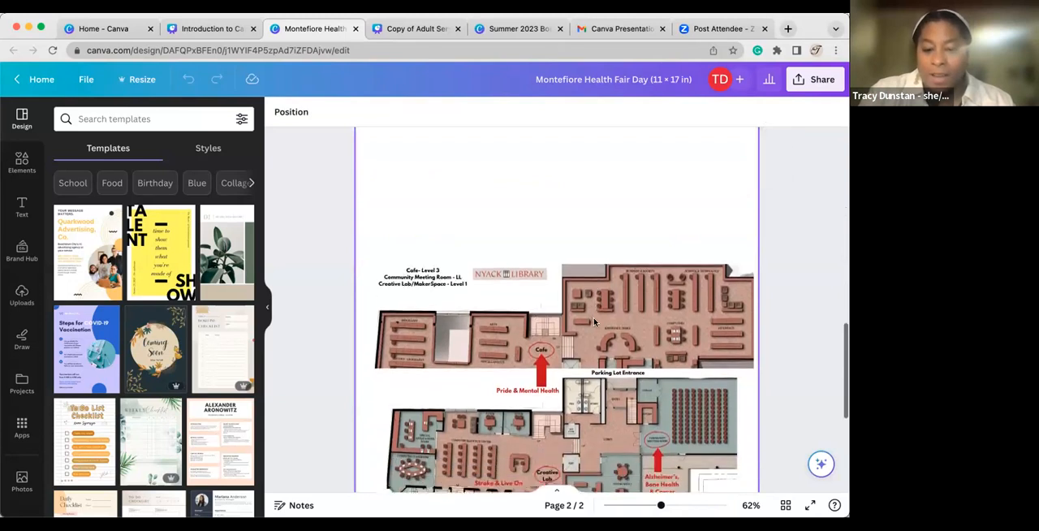
# Examine the floor maps on page 2 of the health fair design, return to page 1, and close the design.
pyautogui.click(594, 322)
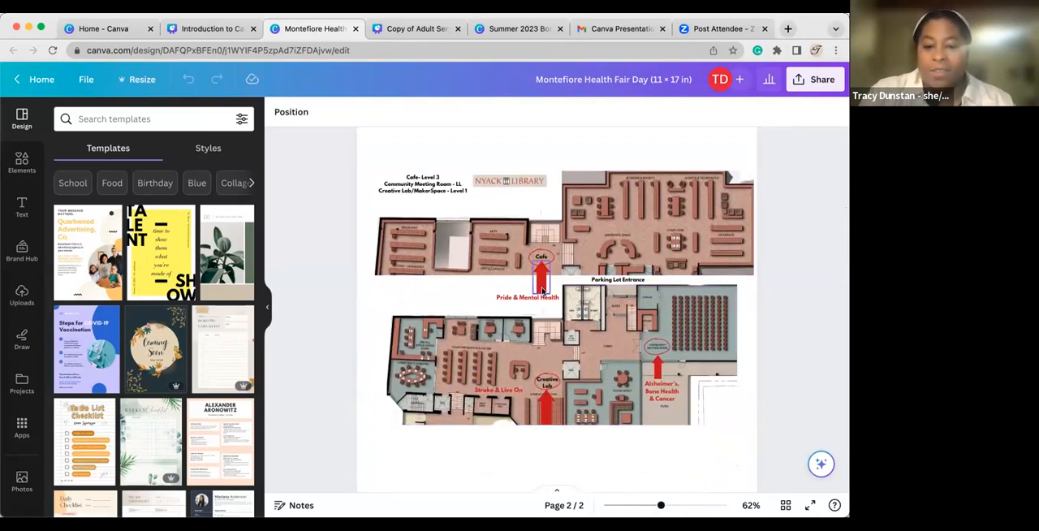
pyautogui.scroll(-3, 558, 417)
pyautogui.scroll(-2, 558, 417)
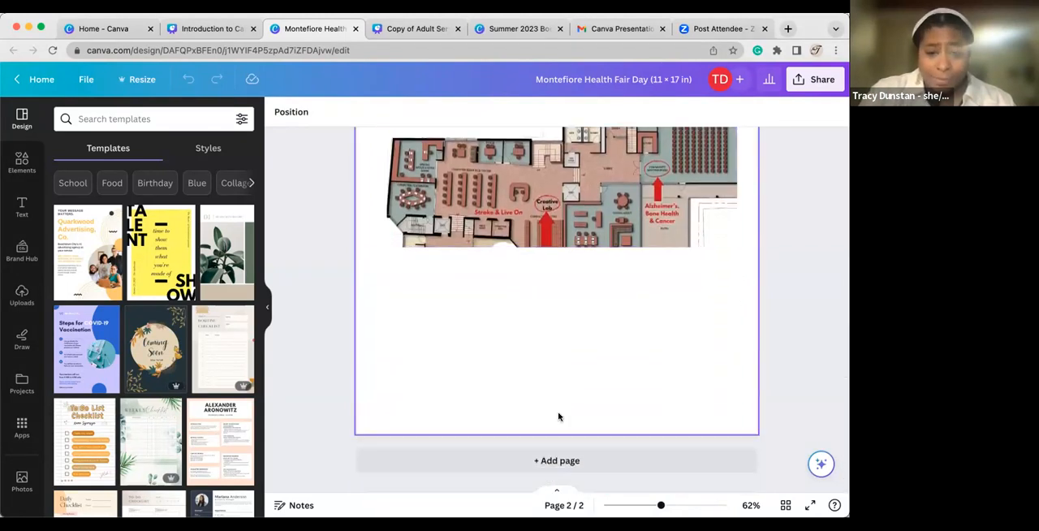
pyautogui.scroll(8, 558, 417)
pyautogui.scroll(5, 558, 417)
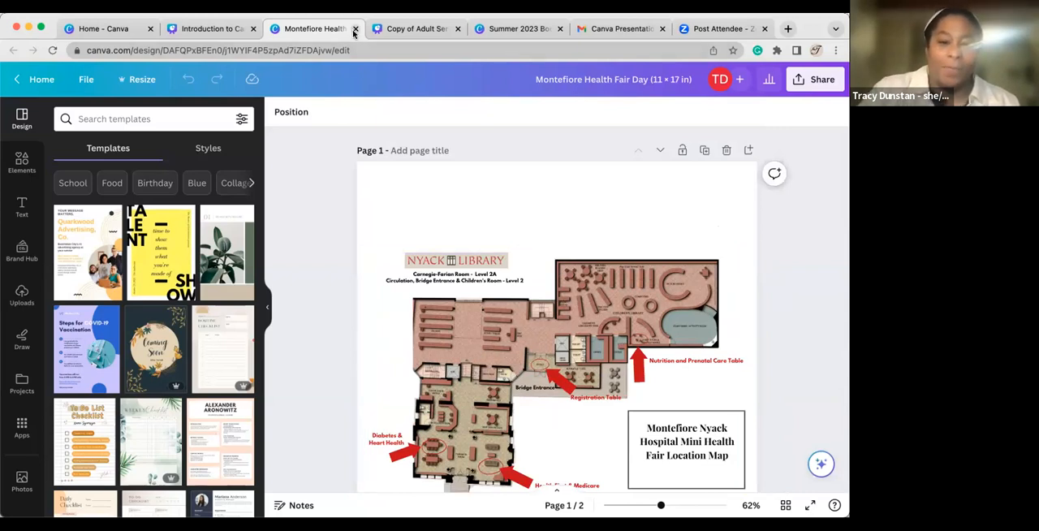
pyautogui.press('super+w')
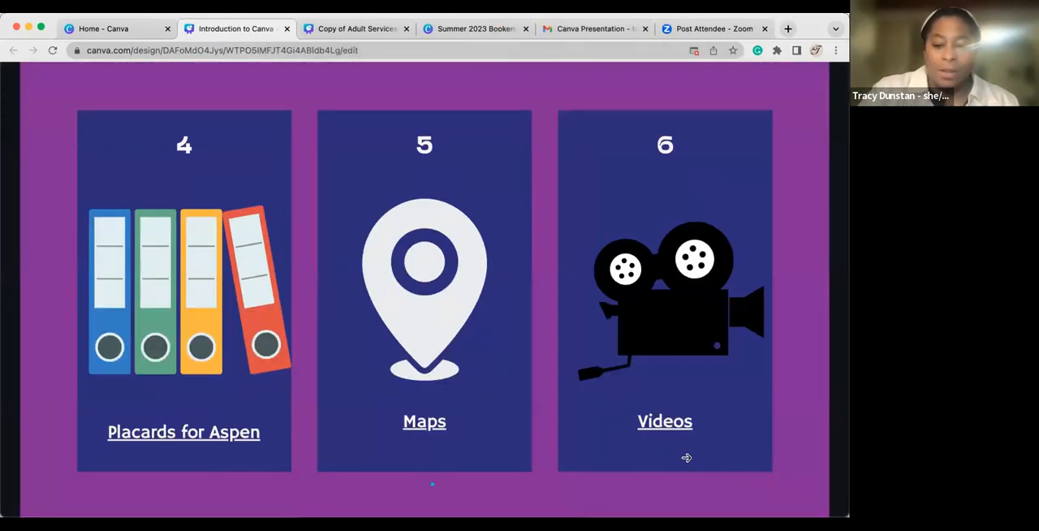
# Open the Videos example from the presentation and play the video in the Kanopy post.
pyautogui.click(657, 425)
pyautogui.click(657, 426)
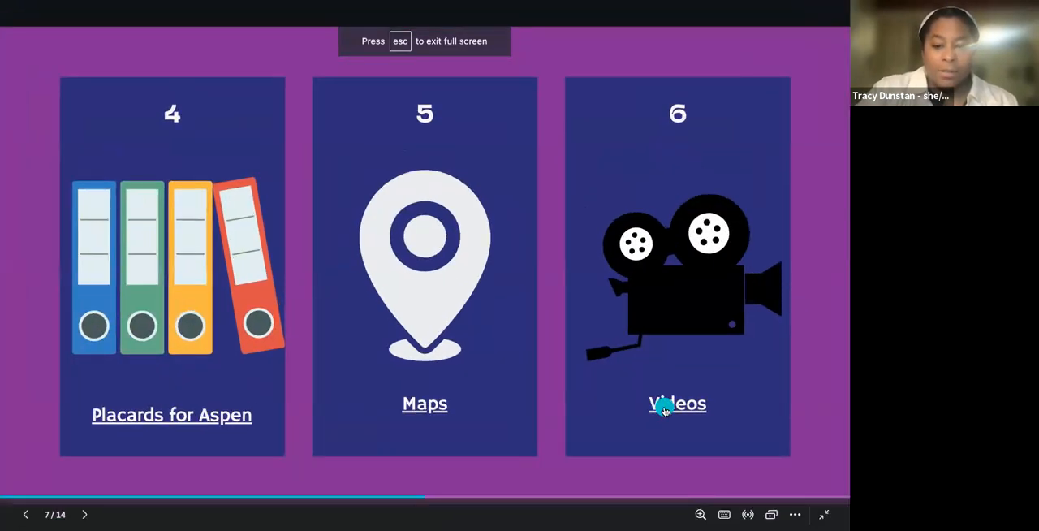
pyautogui.click(665, 410)
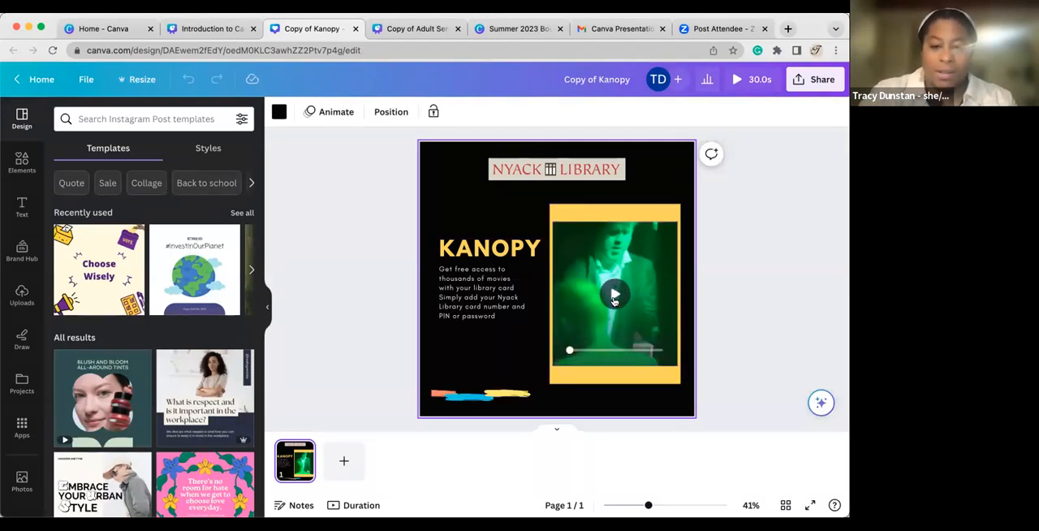
pyautogui.click(614, 302)
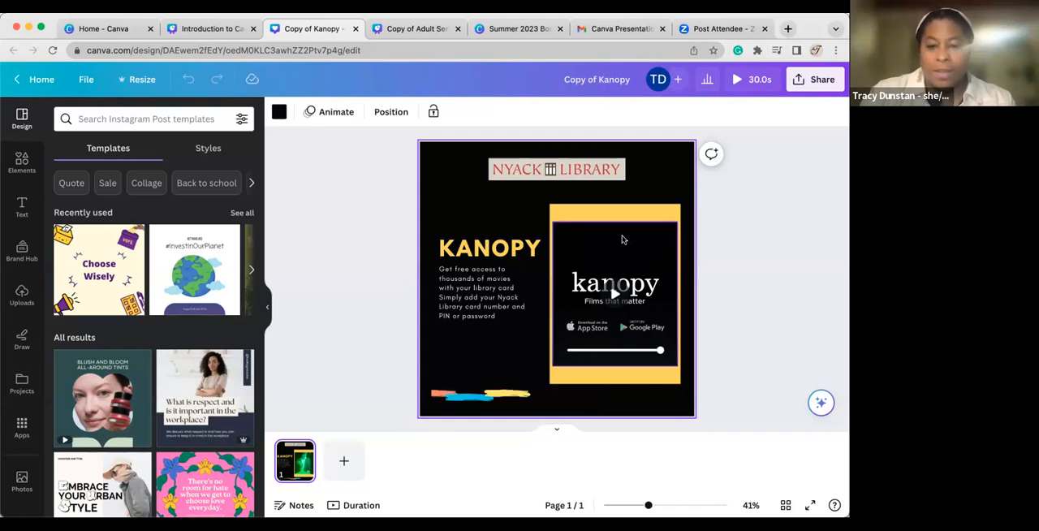
# Reposition the video inside its yellow frame in the Kanopy post and close the design.
pyautogui.moveTo(637, 237)
pyautogui.mouseDown()
pyautogui.moveTo(654, 242)
pyautogui.moveTo(605, 258)
pyautogui.moveTo(626, 232)
pyautogui.mouseUp()
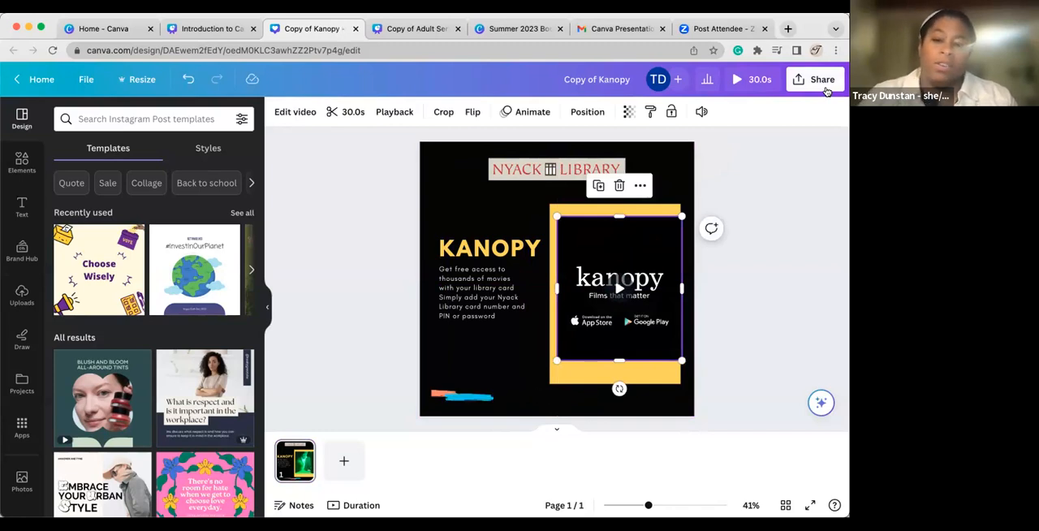
pyautogui.moveTo(649, 235); pyautogui.dragTo(650, 245)
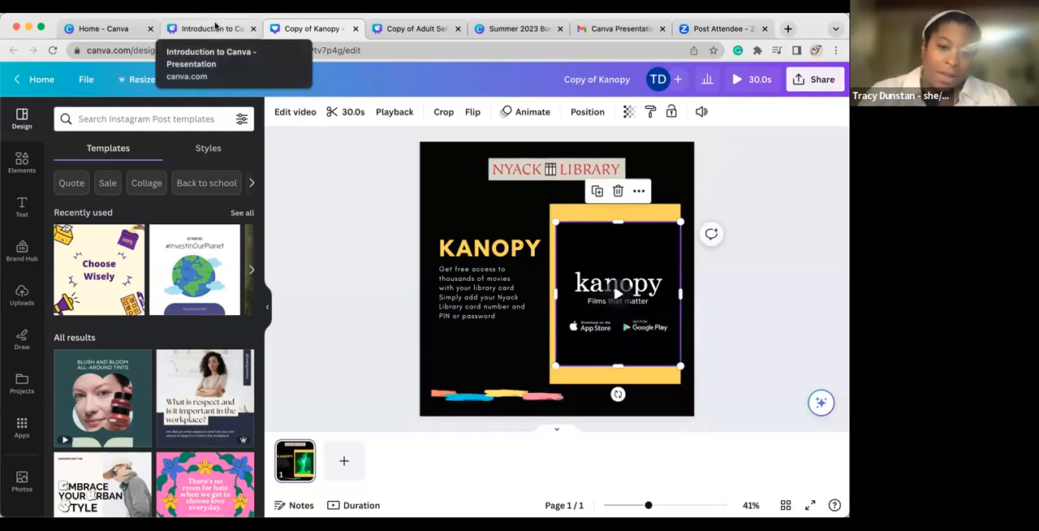
pyautogui.click(354, 29)
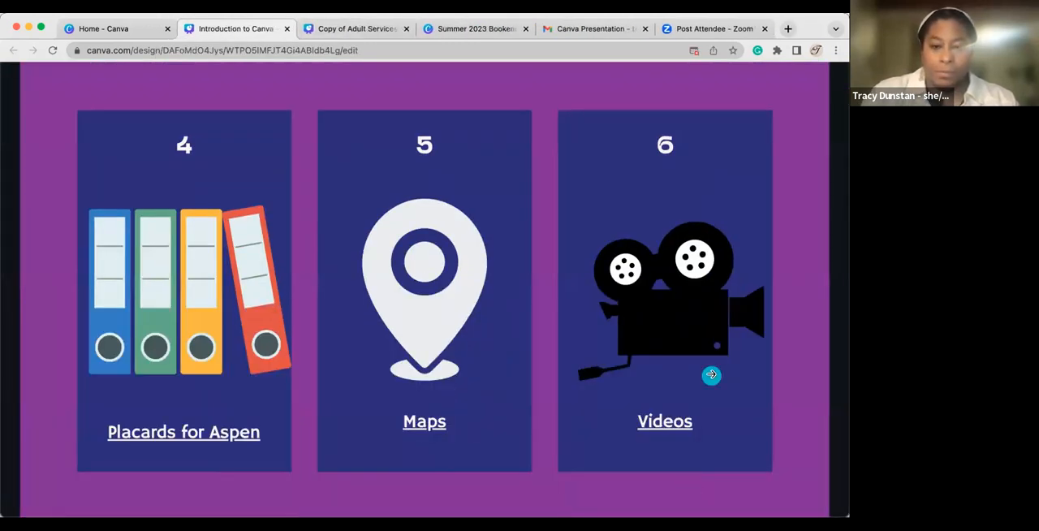
# Advance the presentation to the "How to... Canva" slide listing image, app and audio/video topics.
pyautogui.click(711, 374)
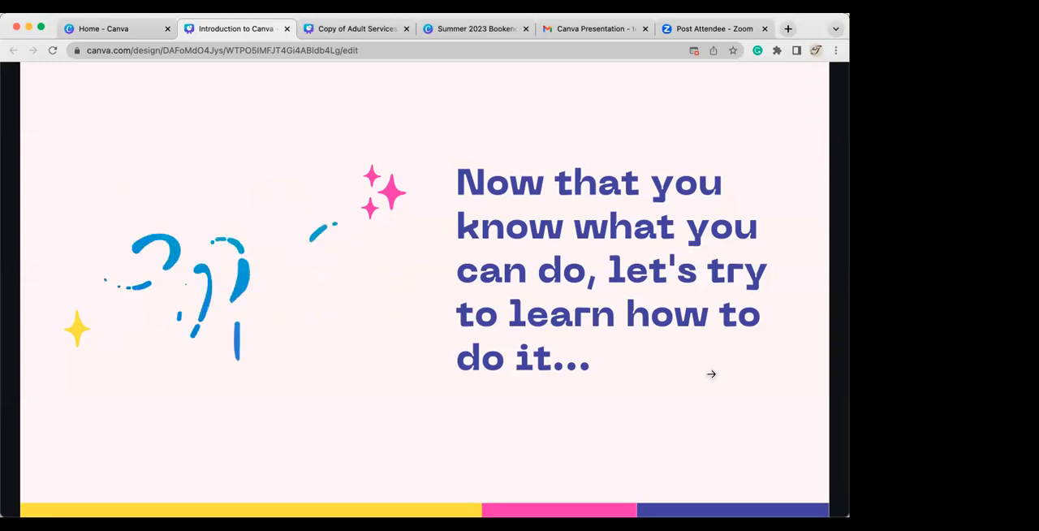
pyautogui.click(712, 374)
pyautogui.click(711, 374)
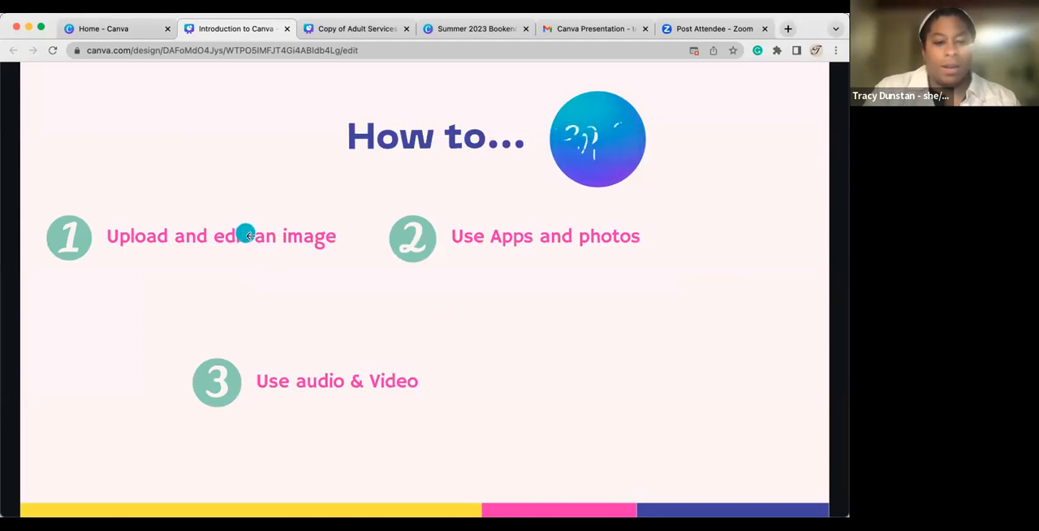
# Leave the Adult Services chart for the Canva home page and open Copy of Kanopy from the recent designs.
pyautogui.click(359, 32)
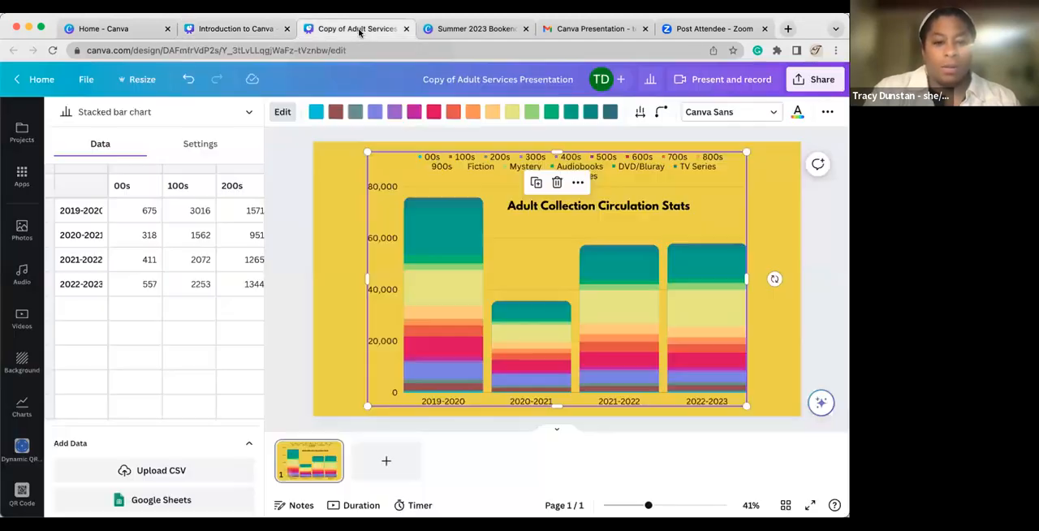
pyautogui.click(33, 78)
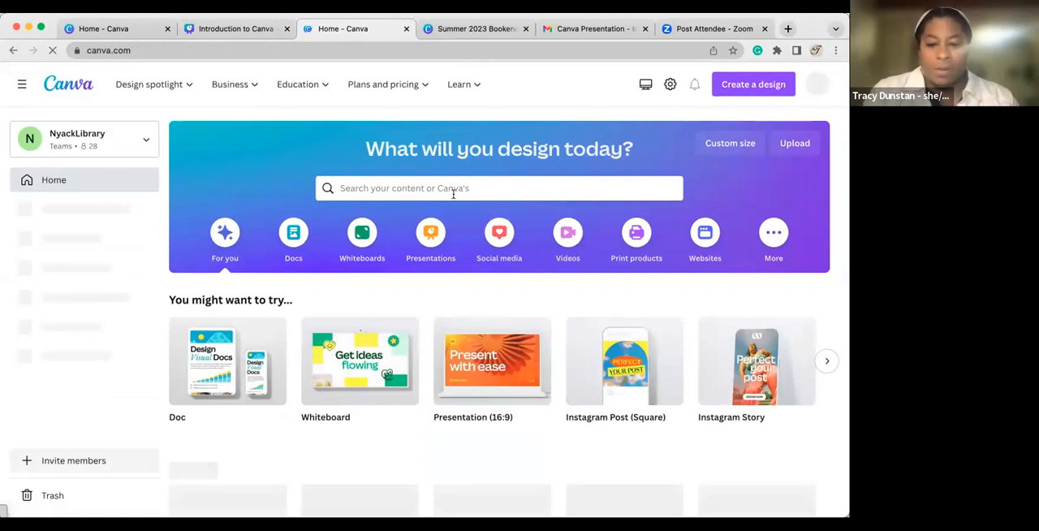
pyautogui.scroll(-3, 389, 325)
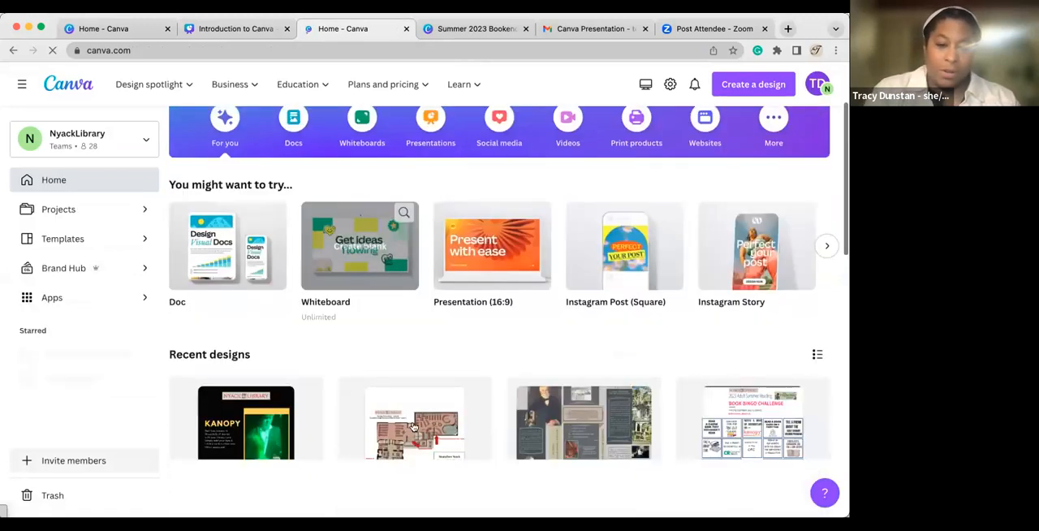
pyautogui.scroll(-1, 413, 426)
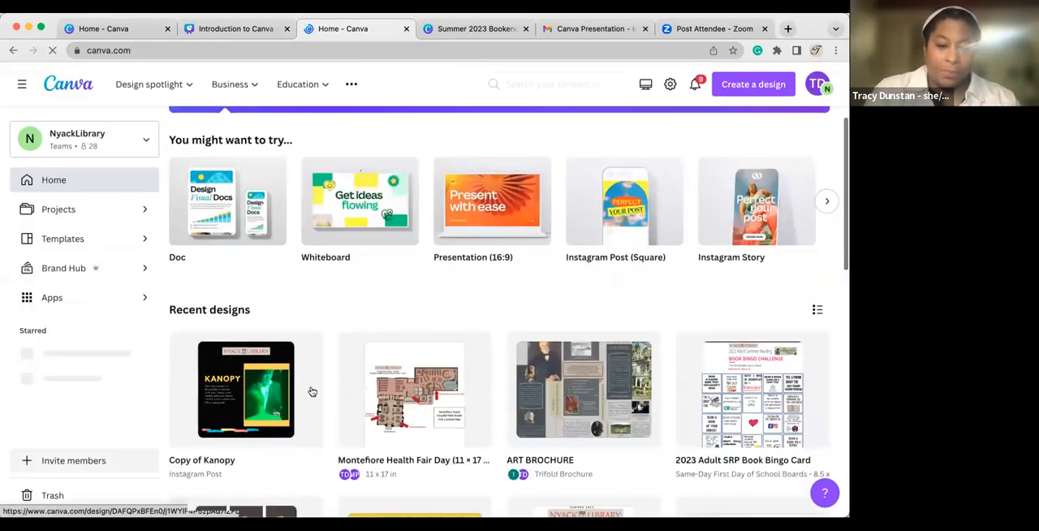
pyautogui.click(225, 371)
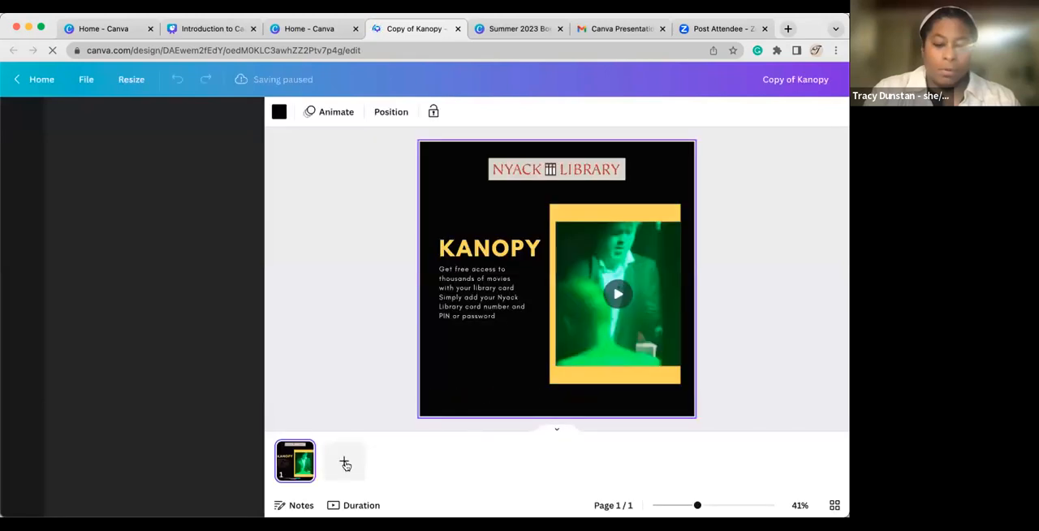
# Add a second page to the Kanopy design and set its background color to white.
pyautogui.click(345, 463)
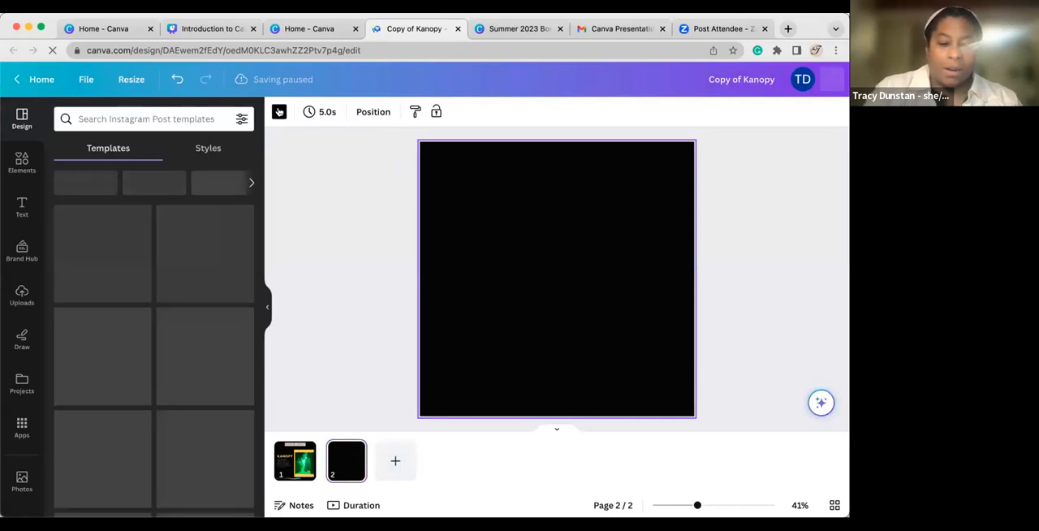
pyautogui.click(278, 111)
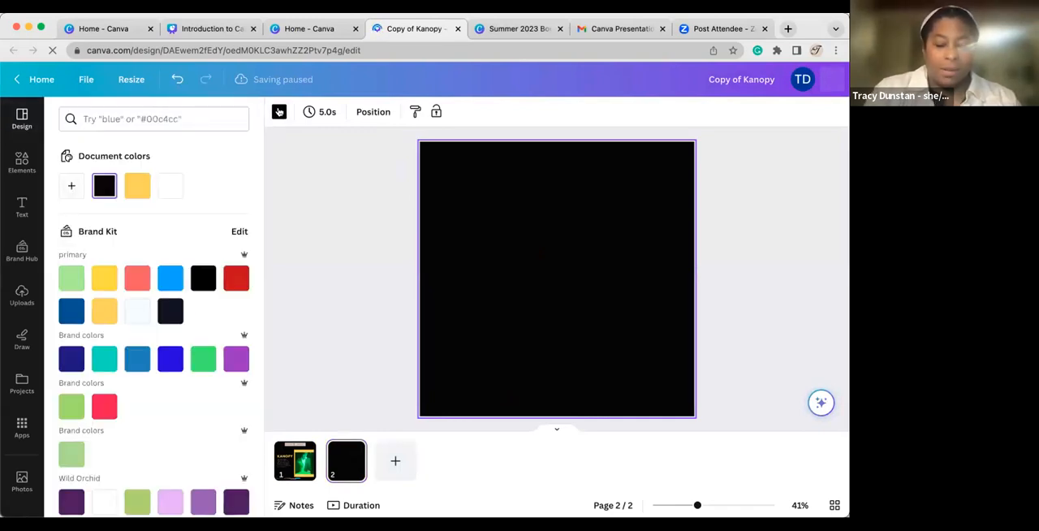
pyautogui.click(165, 188)
pyautogui.click(280, 111)
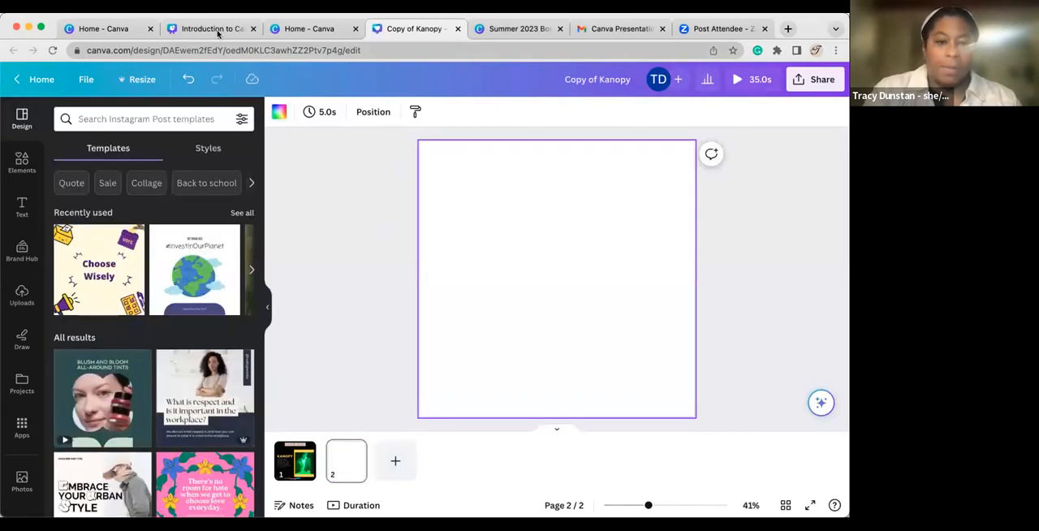
# Check the how-to topics in the presentation and insert the recently used orange cat photo on the Kanopy design's blank second page.
pyautogui.click(213, 28)
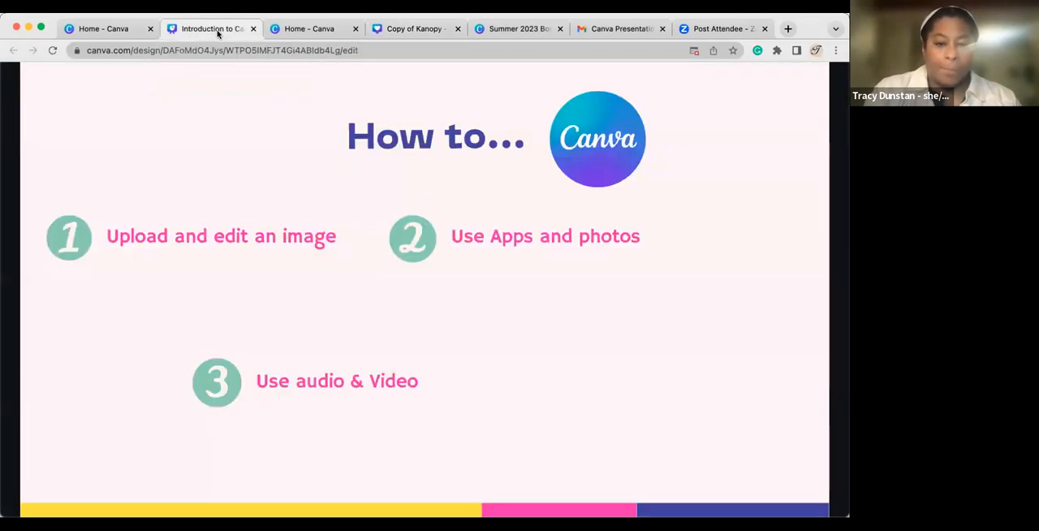
pyautogui.click(408, 30)
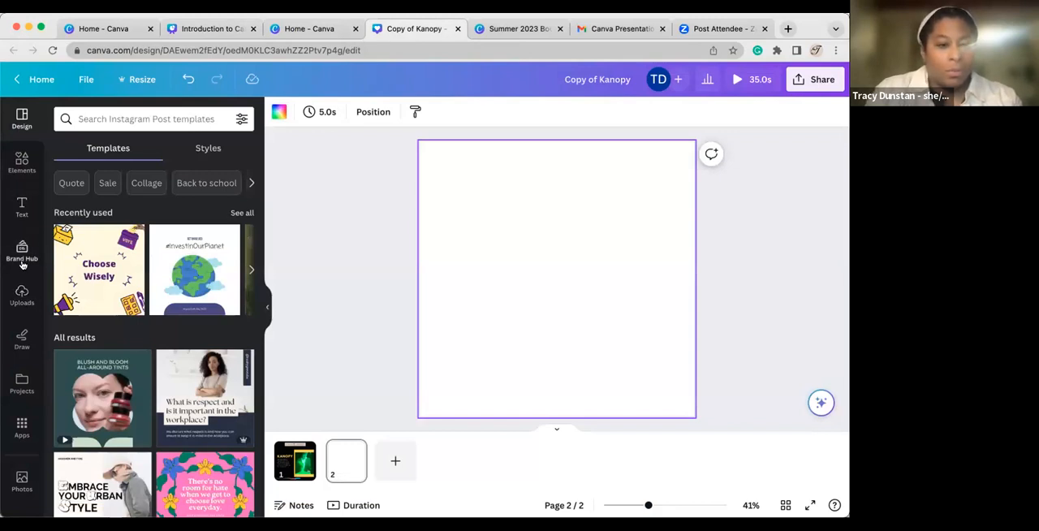
pyautogui.scroll(-3, 22, 298)
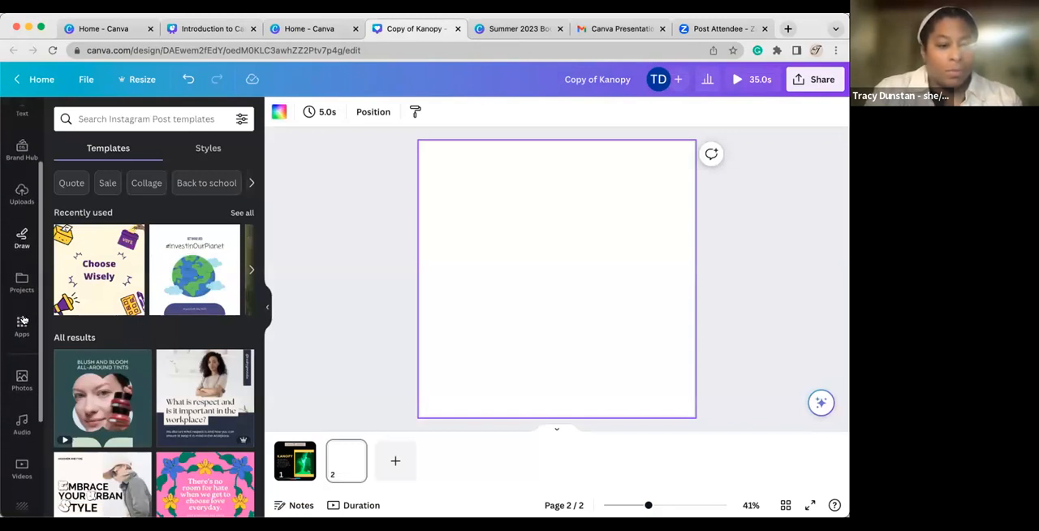
pyautogui.click(22, 374)
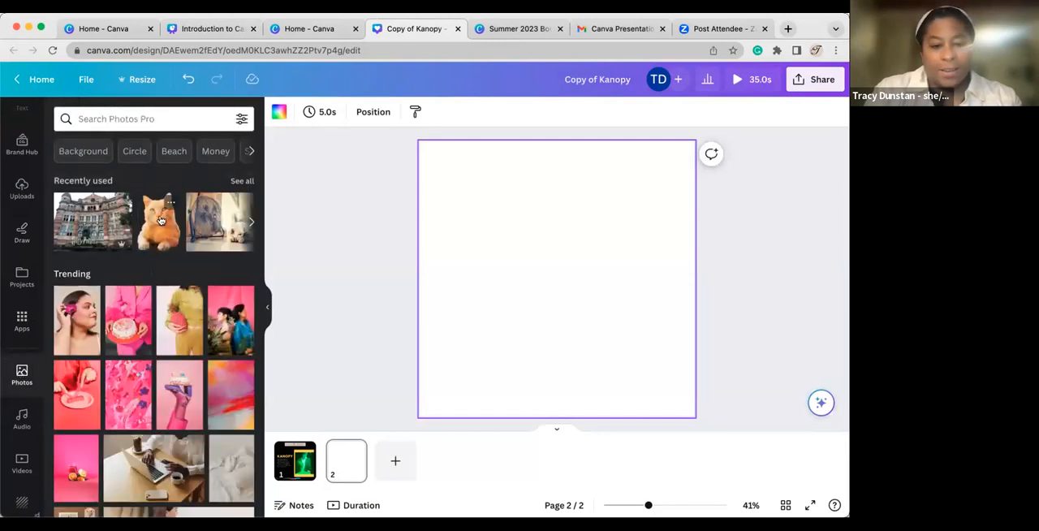
pyautogui.click(161, 221)
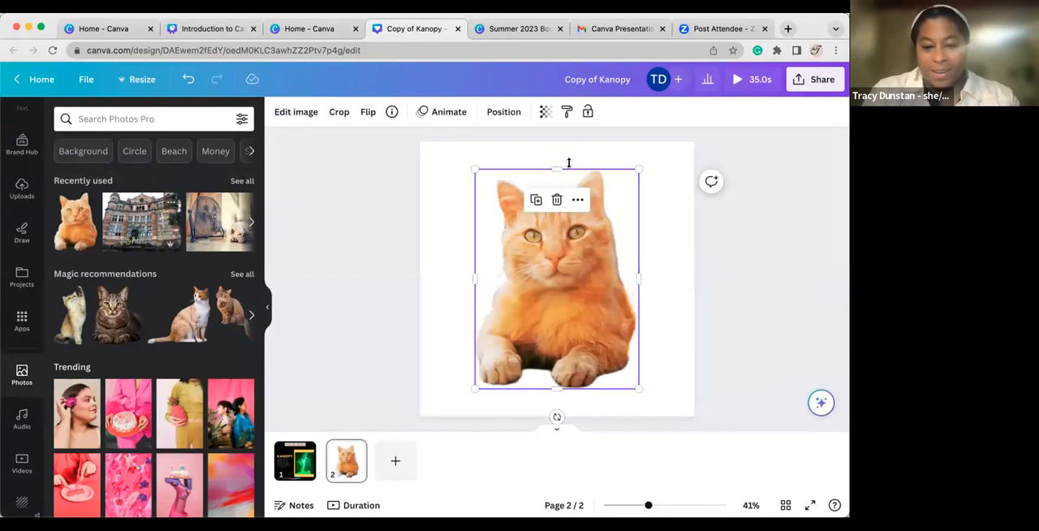
# Search the photos for "kayak" and replace the cat photo on page 2 with the first kayak-on-a-lake picture.
pyautogui.click(141, 120)
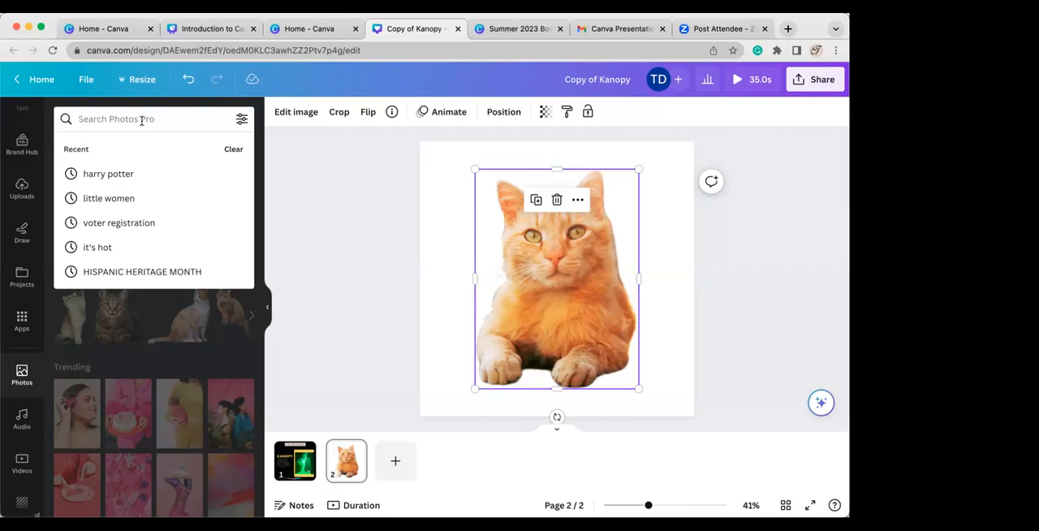
pyautogui.write('kayak')
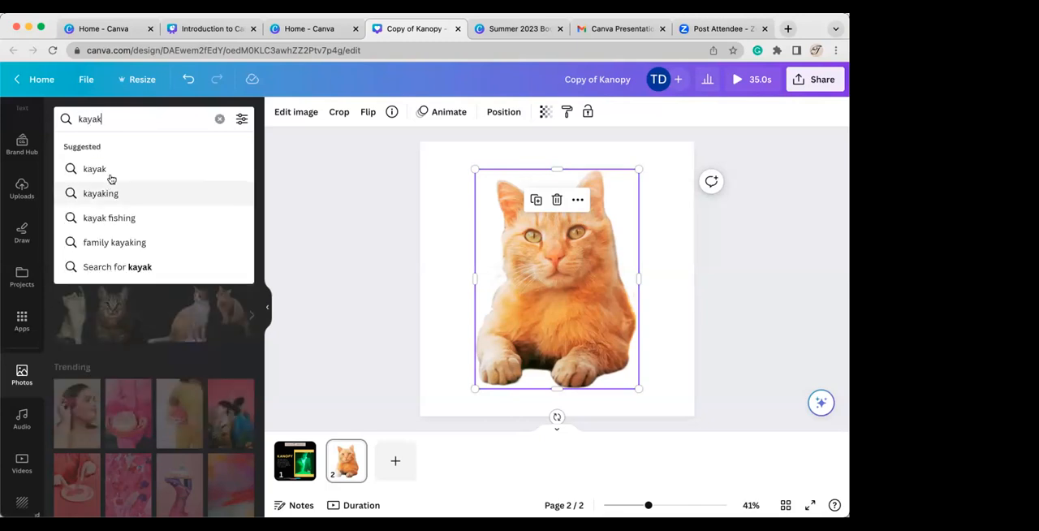
pyautogui.click(110, 169)
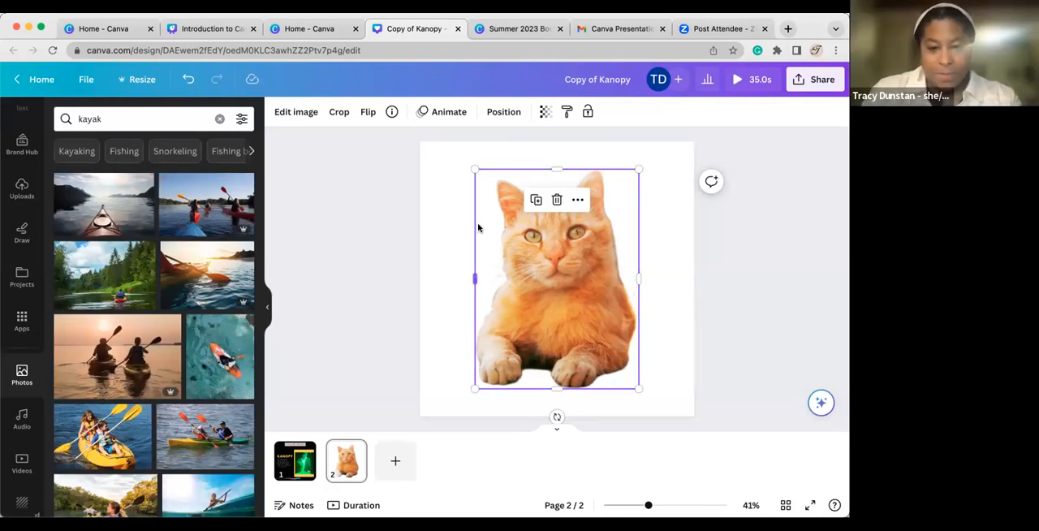
pyautogui.press('Delete')
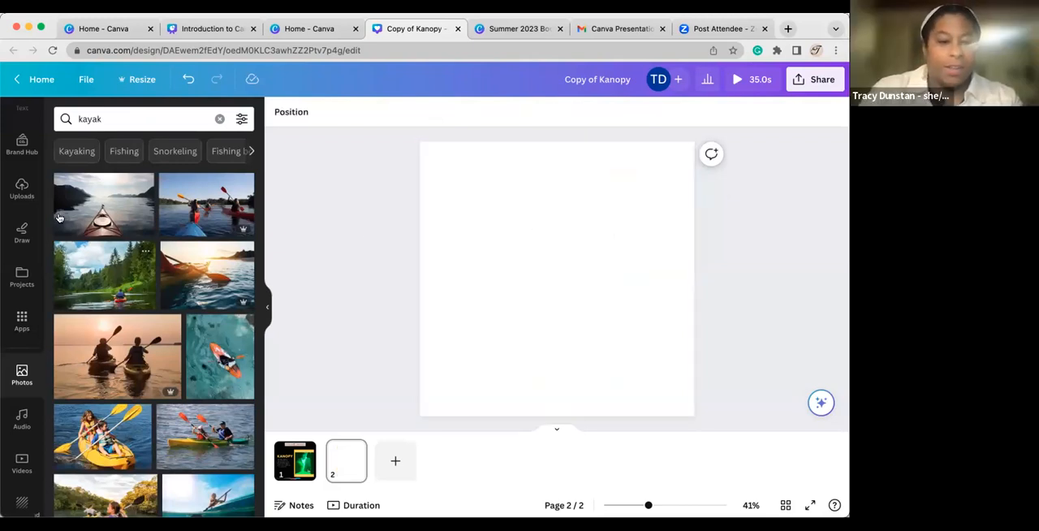
pyautogui.click(109, 202)
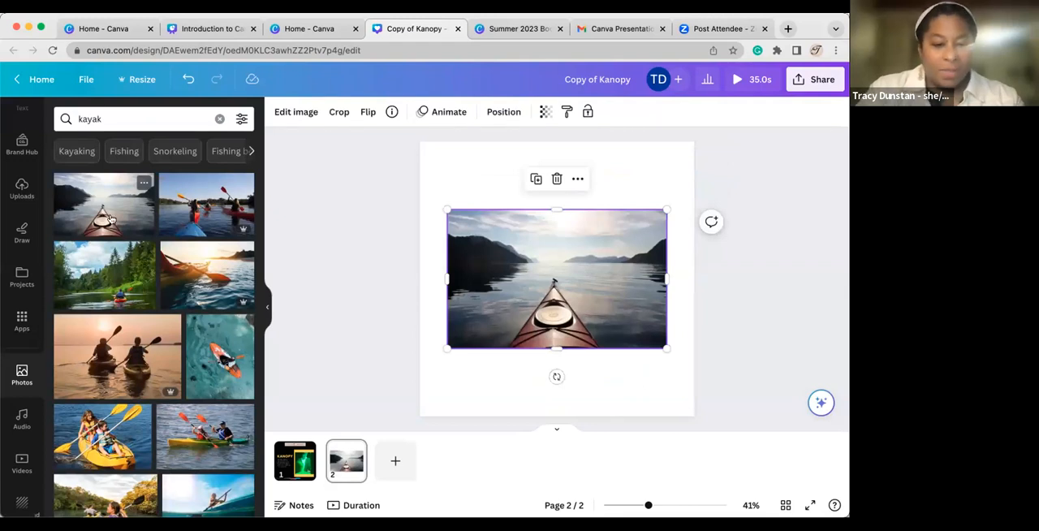
pyautogui.scroll(-5, 134, 401)
pyautogui.scroll(-5, 134, 401)
pyautogui.scroll(-5, 134, 401)
pyautogui.scroll(15, 134, 401)
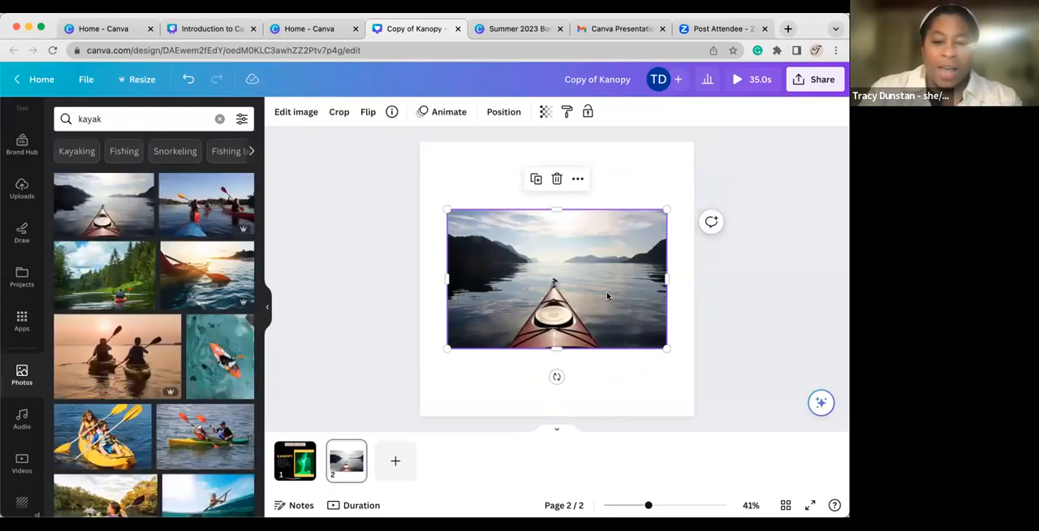
# Try the Background Remover on the kayak photo and discard the change.
pyautogui.click(284, 114)
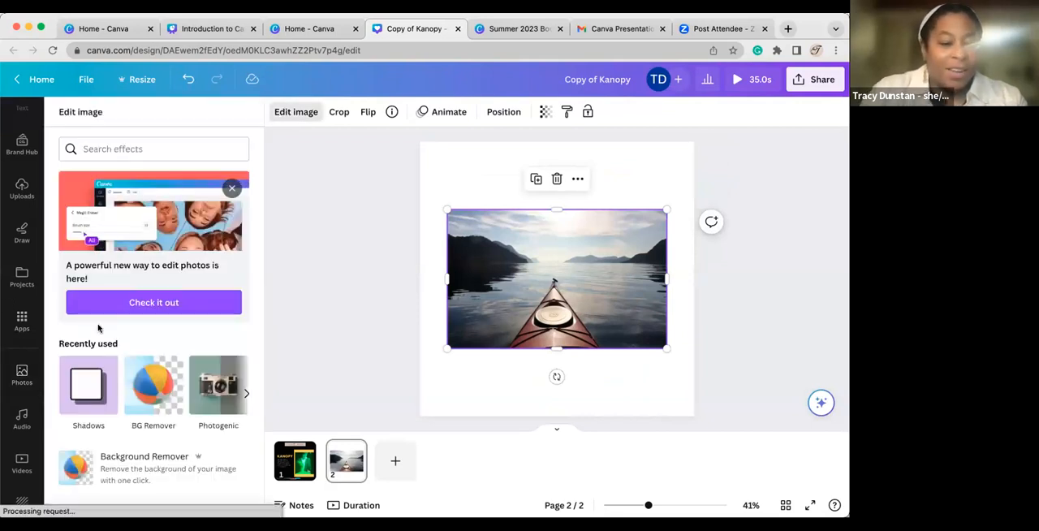
pyautogui.click(161, 392)
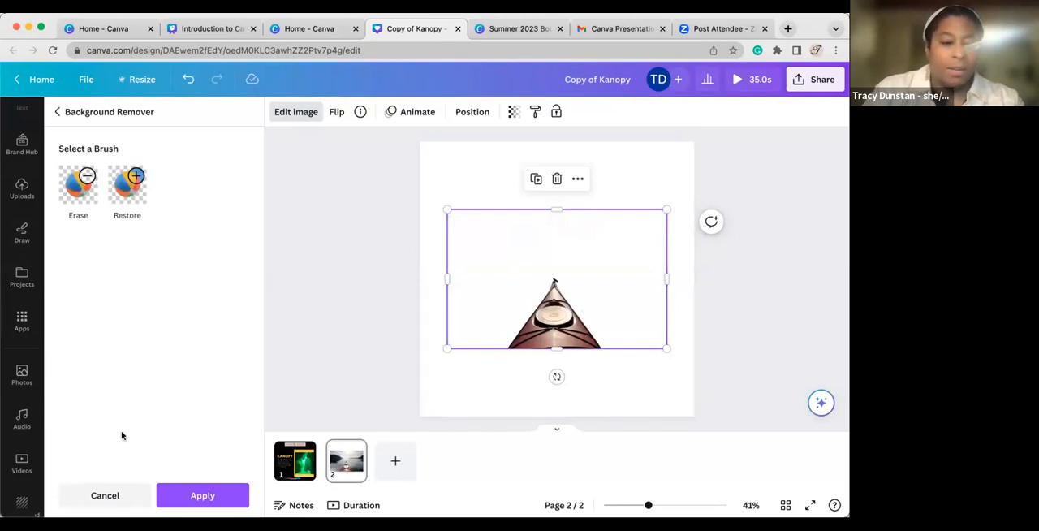
pyautogui.click(98, 496)
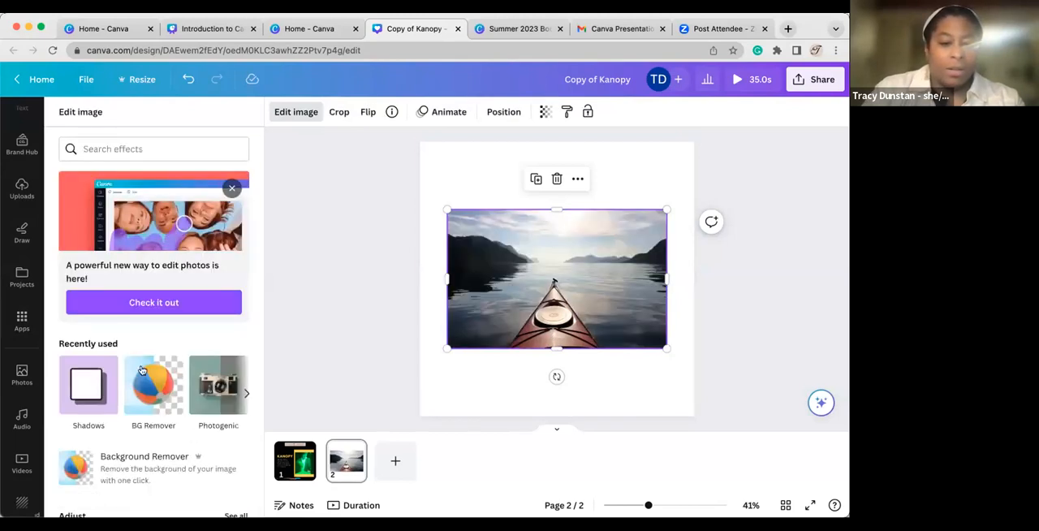
# Try the Drop shadow and the Fuchsia duotone on the kayak photo, discarding each effect.
pyautogui.click(90, 385)
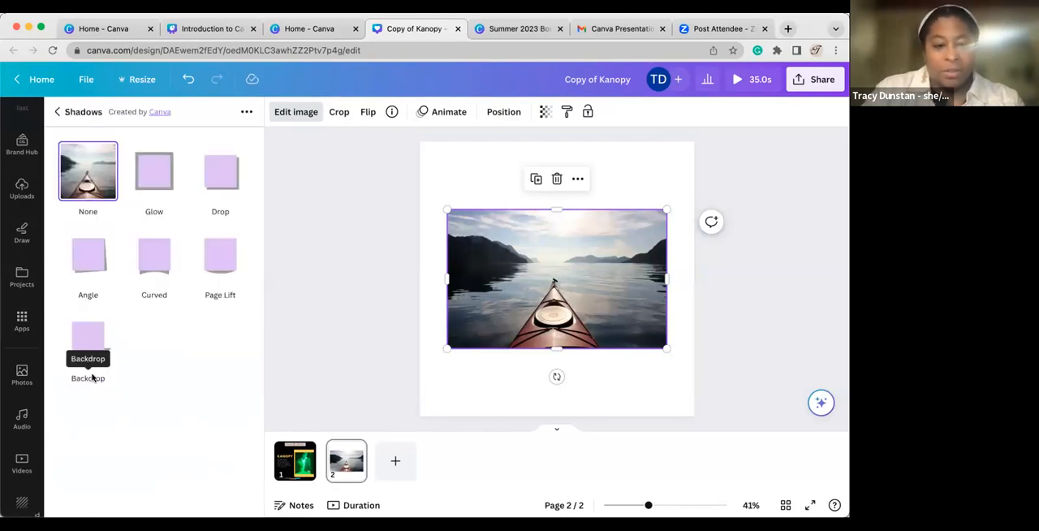
pyautogui.click(232, 169)
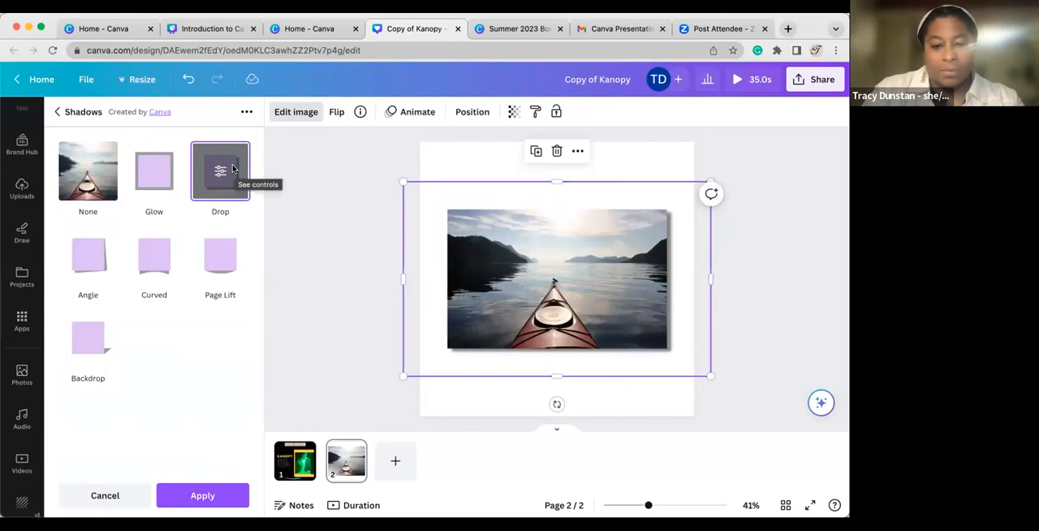
pyautogui.click(91, 498)
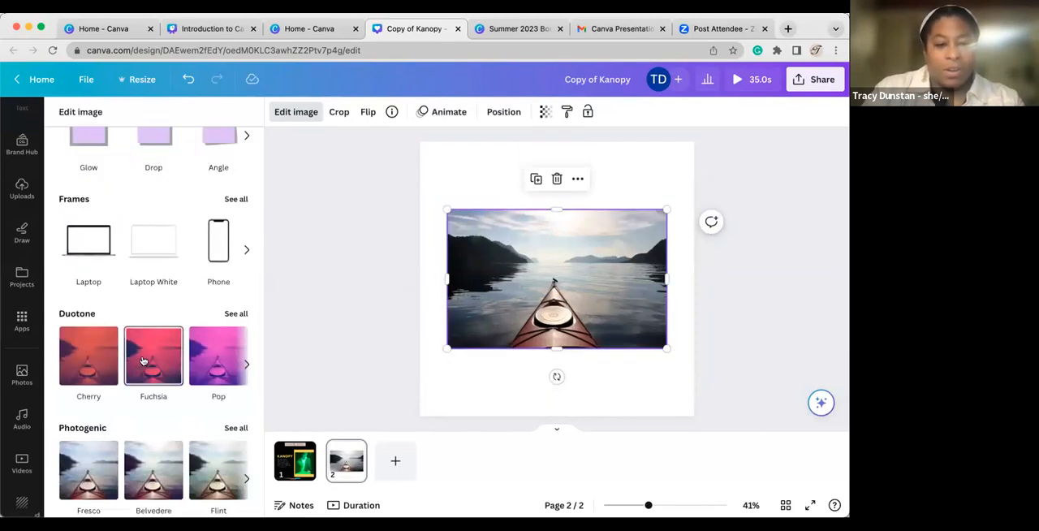
pyautogui.click(144, 359)
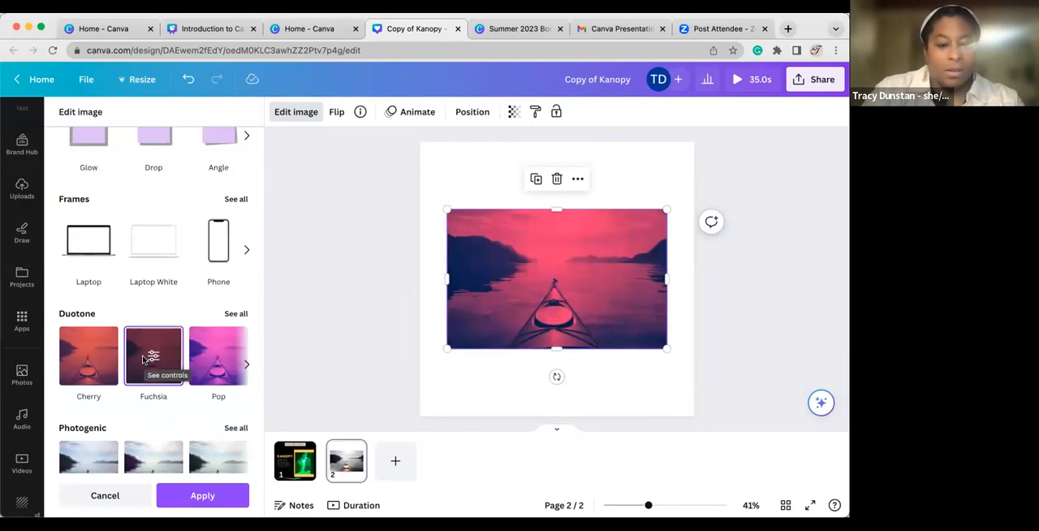
pyautogui.click(104, 498)
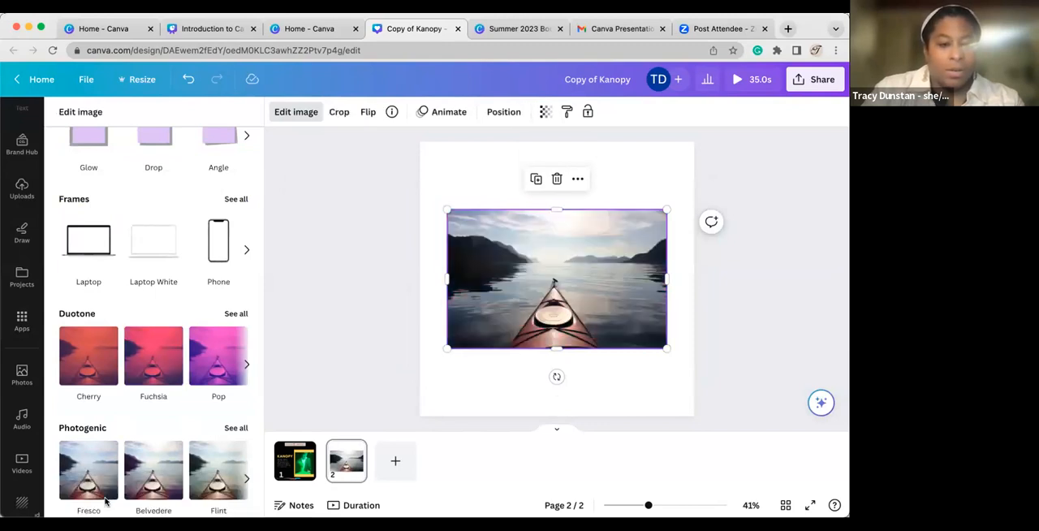
# Try the Laptop frame and the Phone frame on the kayak photo and browse the remaining image effects.
pyautogui.click(95, 251)
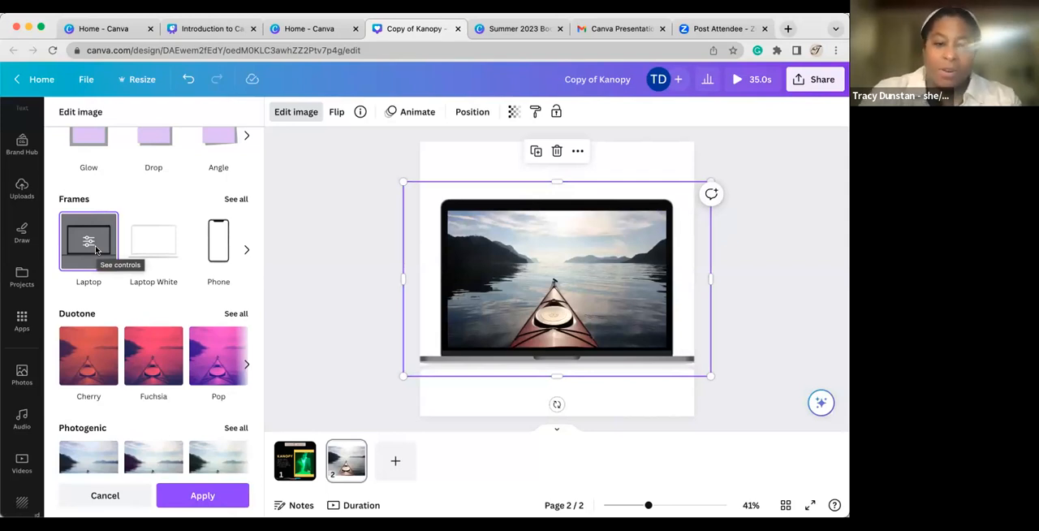
pyautogui.click(229, 243)
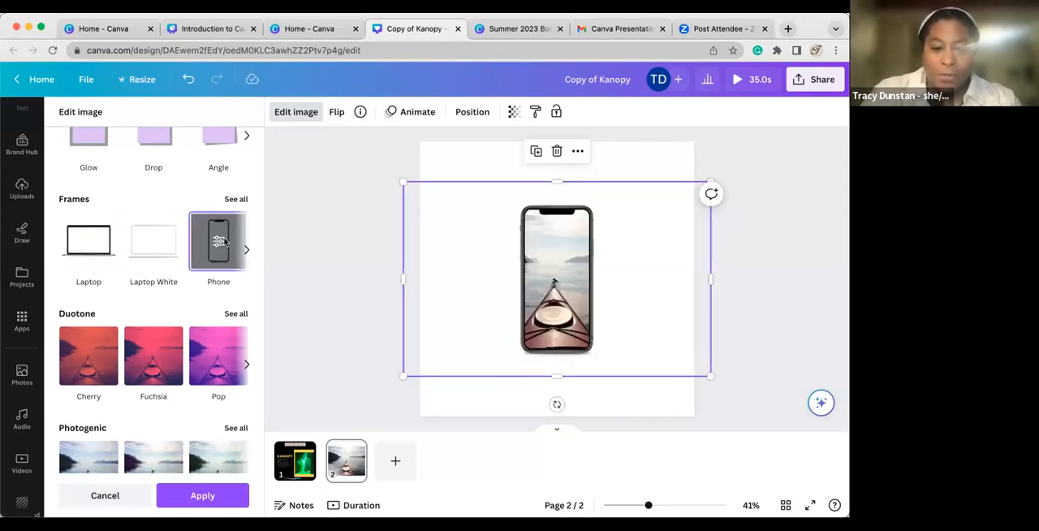
pyautogui.scroll(-8, 213, 350)
pyautogui.scroll(-8, 213, 349)
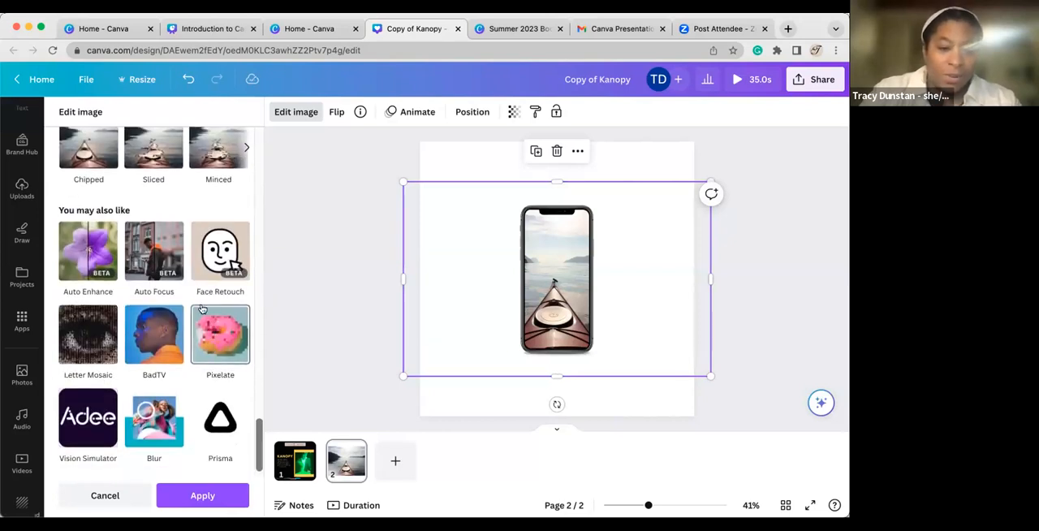
pyautogui.scroll(8, 183, 361)
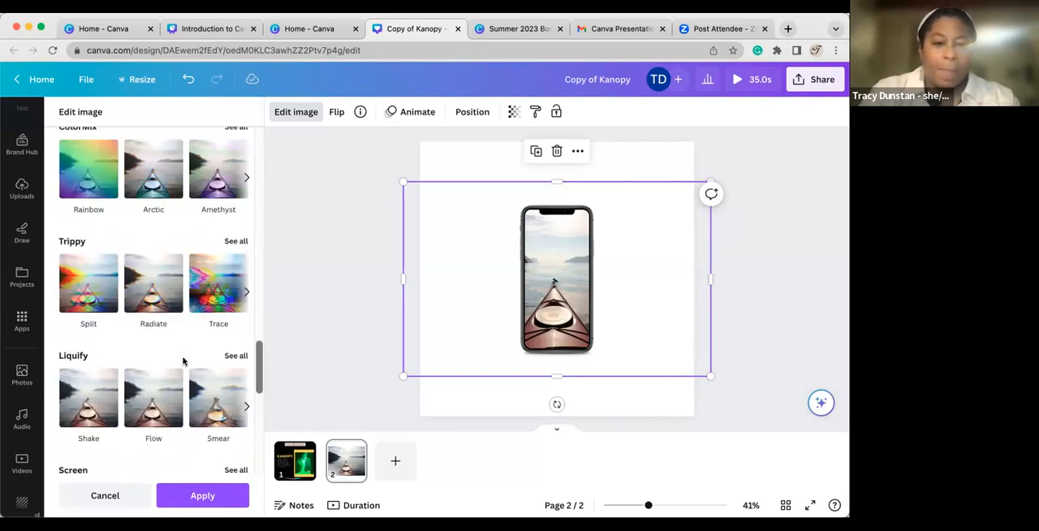
pyautogui.scroll(10, 184, 361)
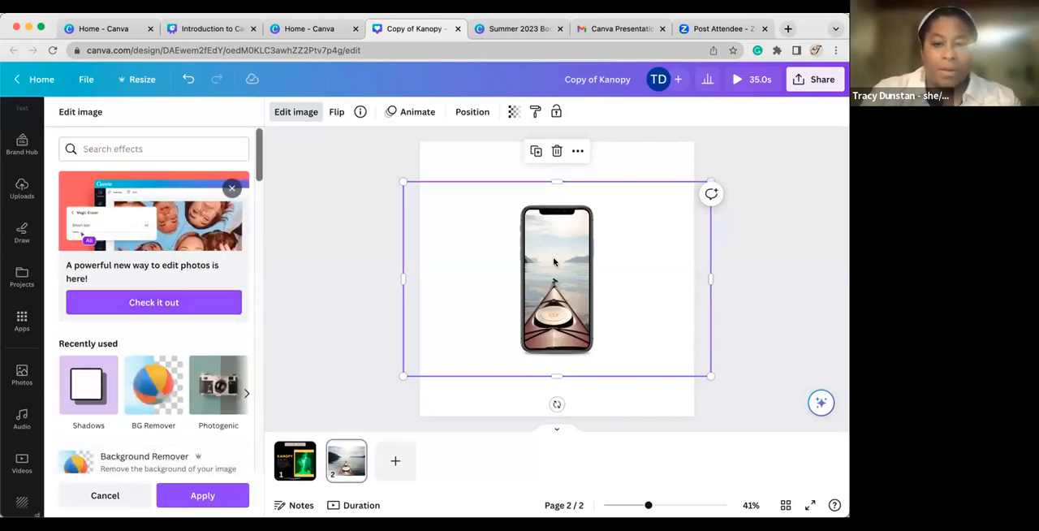
# Check the how-to topics in the Introduction to Canva presentation and return to the Kanopy design.
pyautogui.click(178, 32)
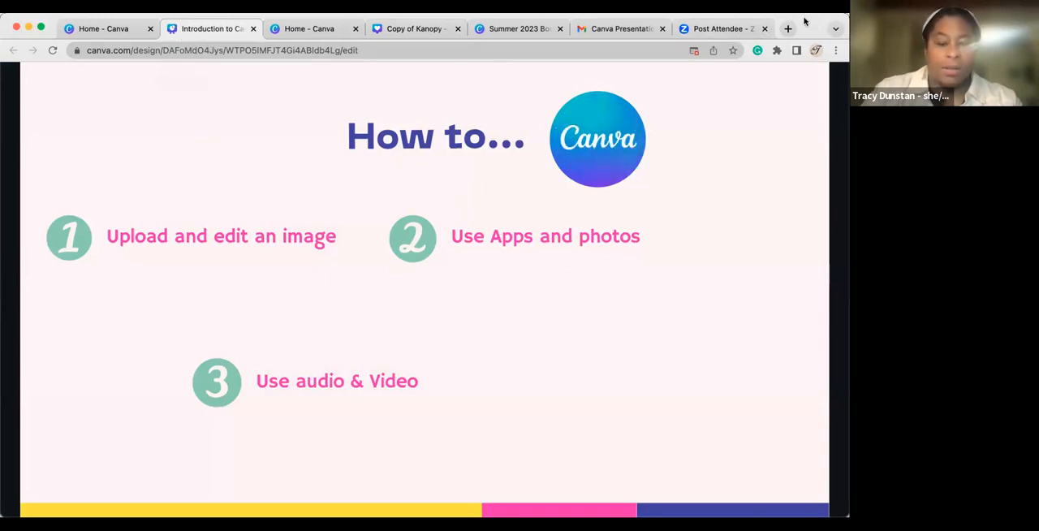
pyautogui.click(291, 31)
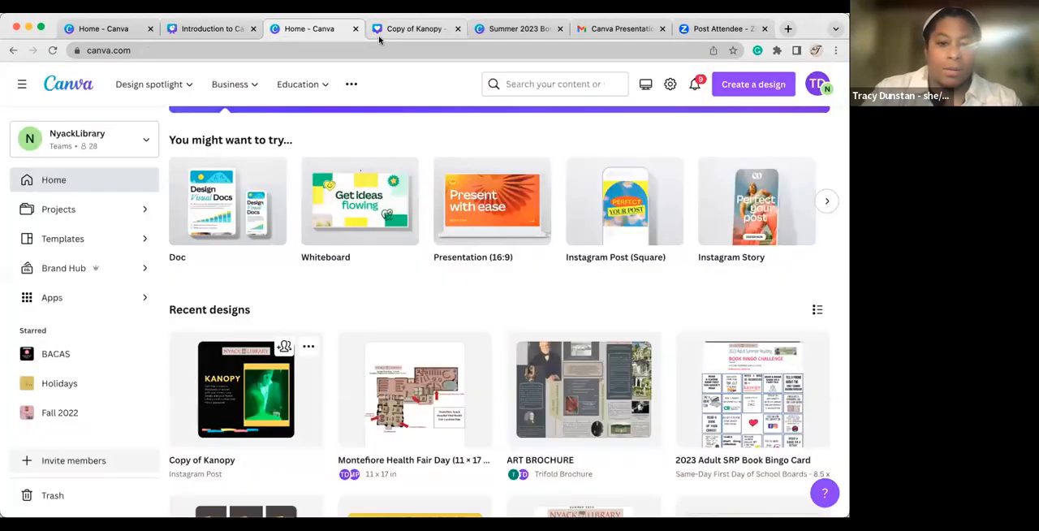
pyautogui.click(379, 31)
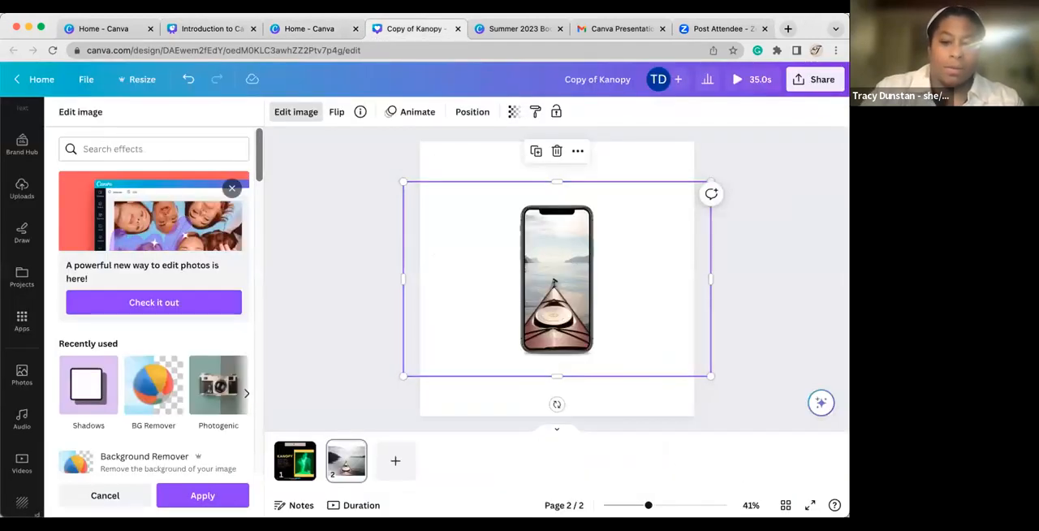
# Replace the framed kayak photo on page 2 with the recently used orange cat photo.
pyautogui.press('Delete')
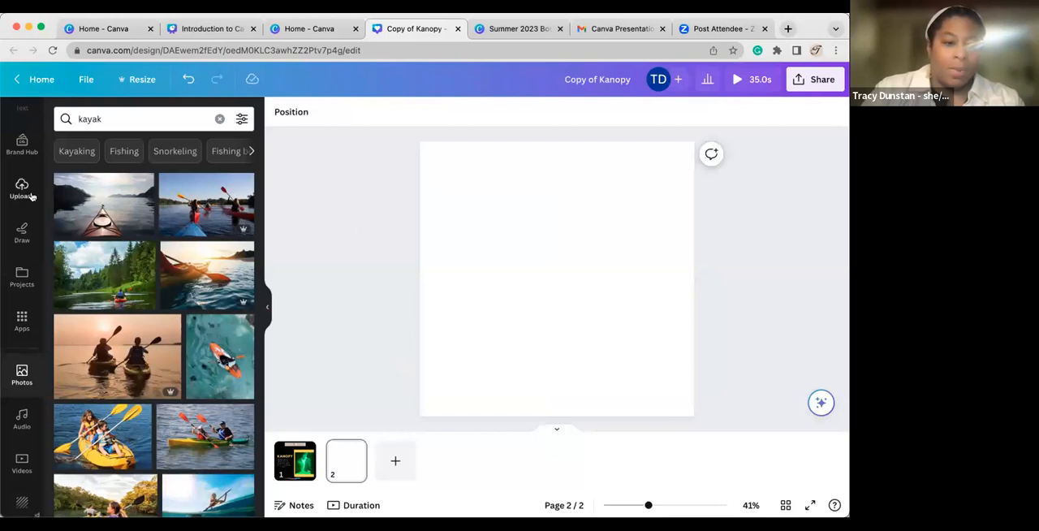
pyautogui.click(22, 374)
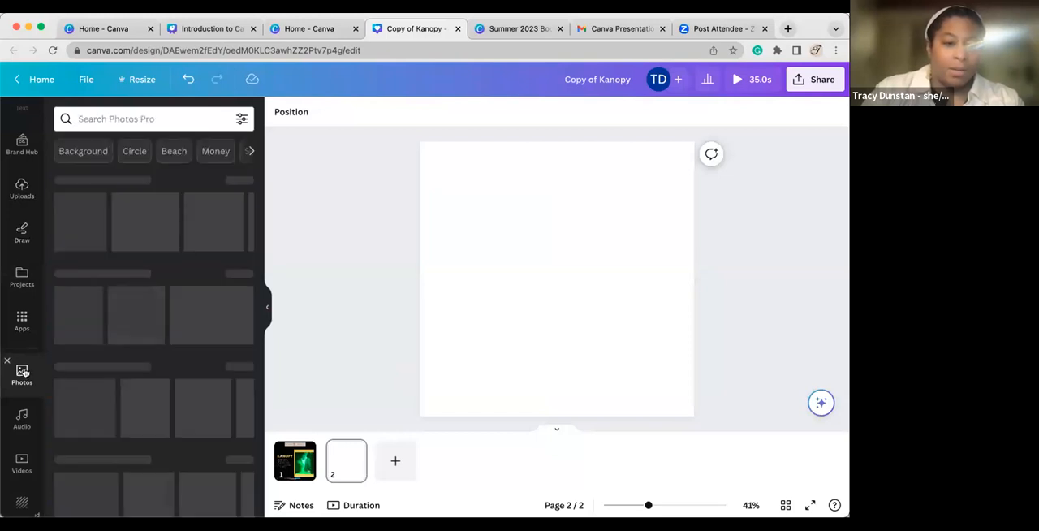
pyautogui.click(179, 221)
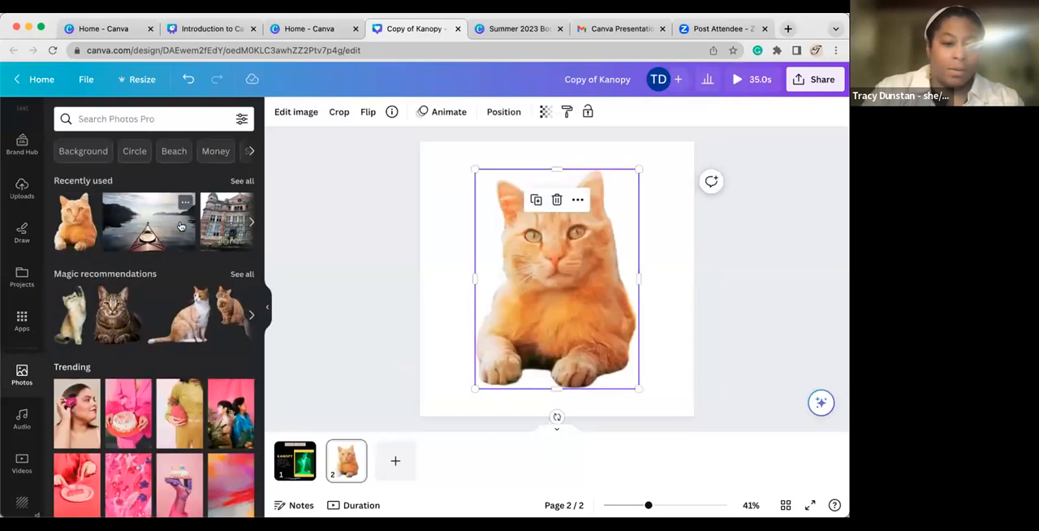
# Browse the Canva apps, examining the featured, trending, More from Canva, popular and Create something new sections.
pyautogui.scroll(-1, 29, 337)
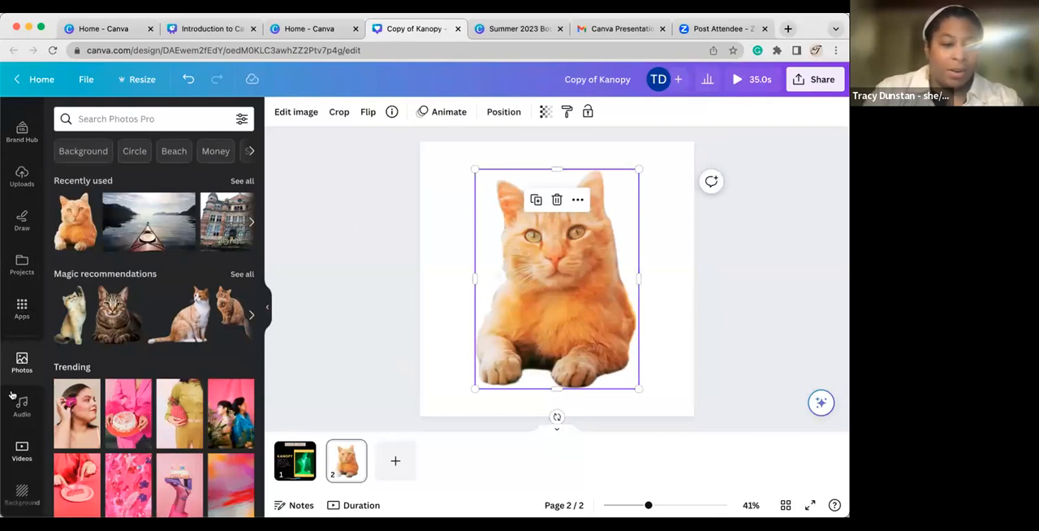
pyautogui.click(17, 311)
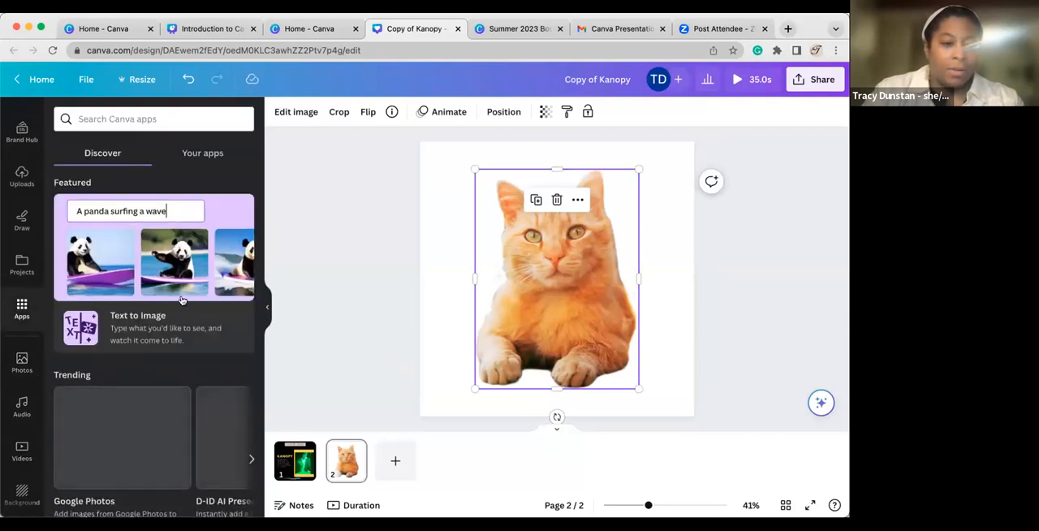
pyautogui.scroll(-1, 181, 332)
pyautogui.scroll(-2, 181, 332)
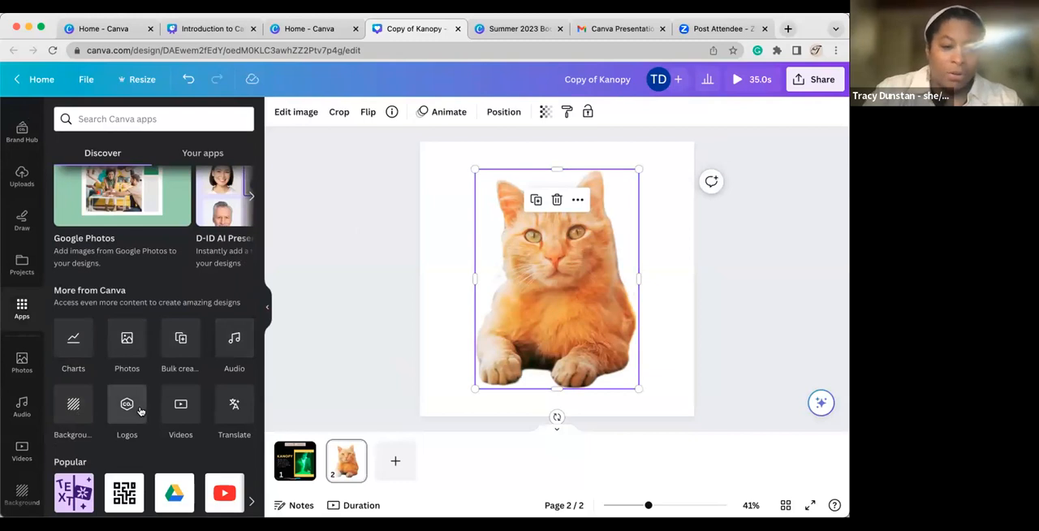
pyautogui.scroll(-3, 159, 414)
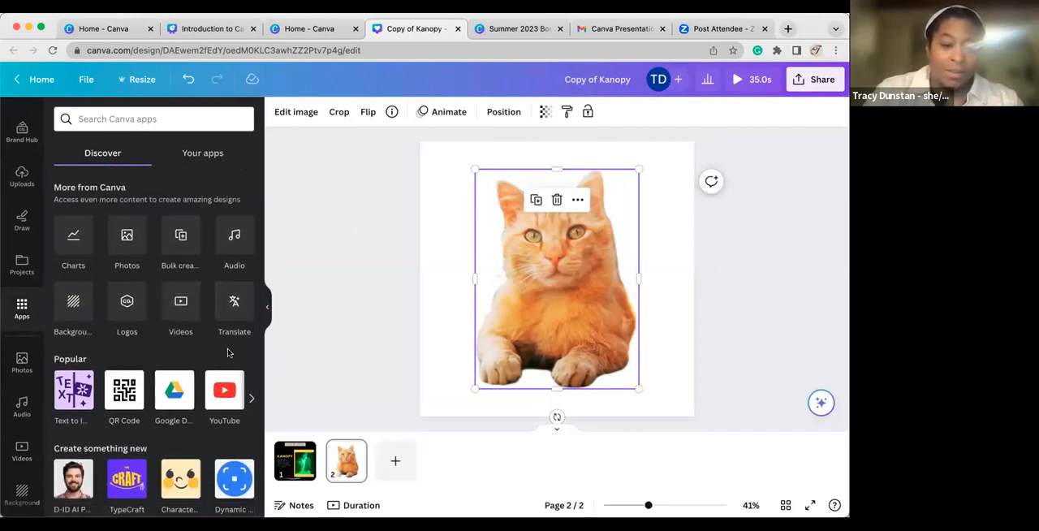
pyautogui.scroll(-6, 228, 355)
pyautogui.scroll(9, 228, 355)
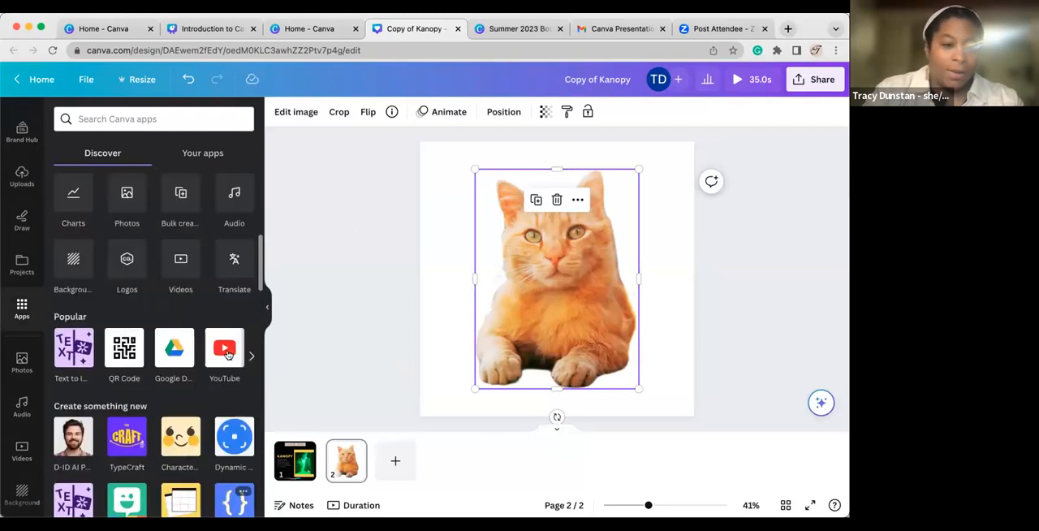
pyautogui.scroll(3, 8, 184)
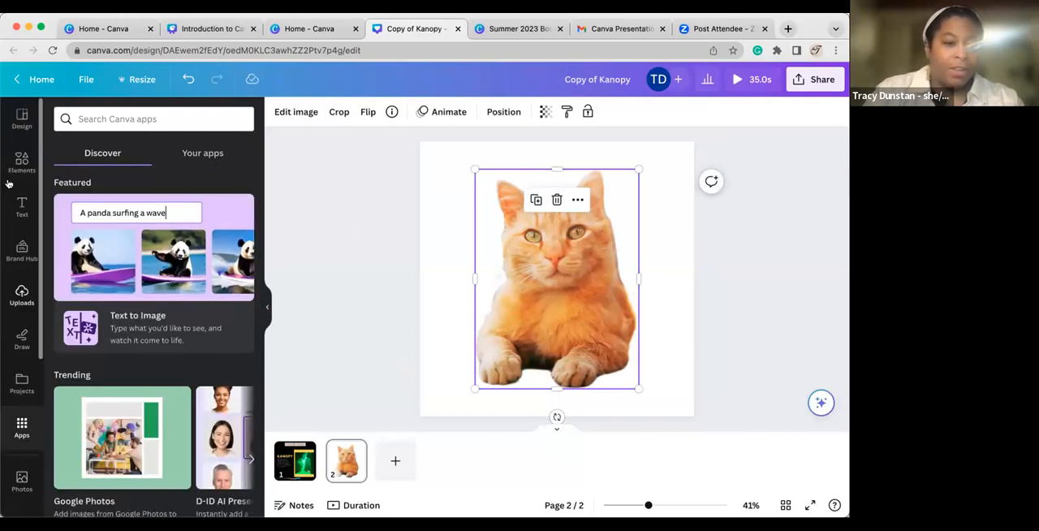
# Search the elements for "sticker", insert the pink flower on page 2 and shrink it to fit on the blank area left of the cat.
pyautogui.click(22, 160)
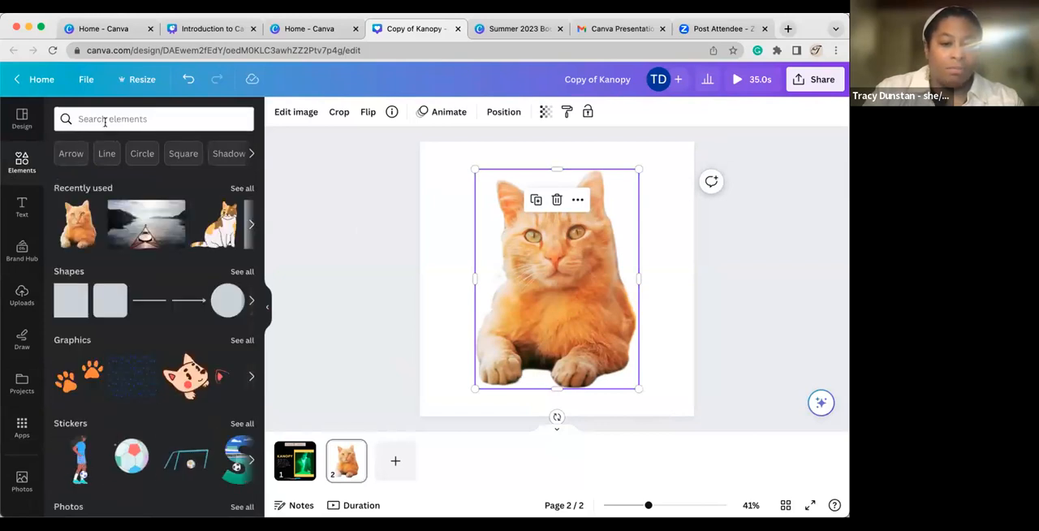
pyautogui.click(105, 120)
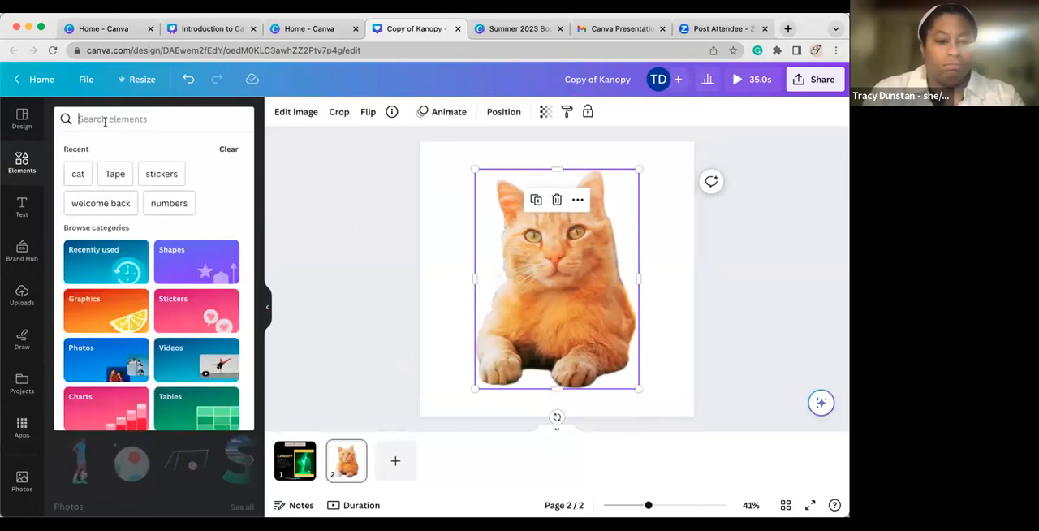
pyautogui.write('sticker')
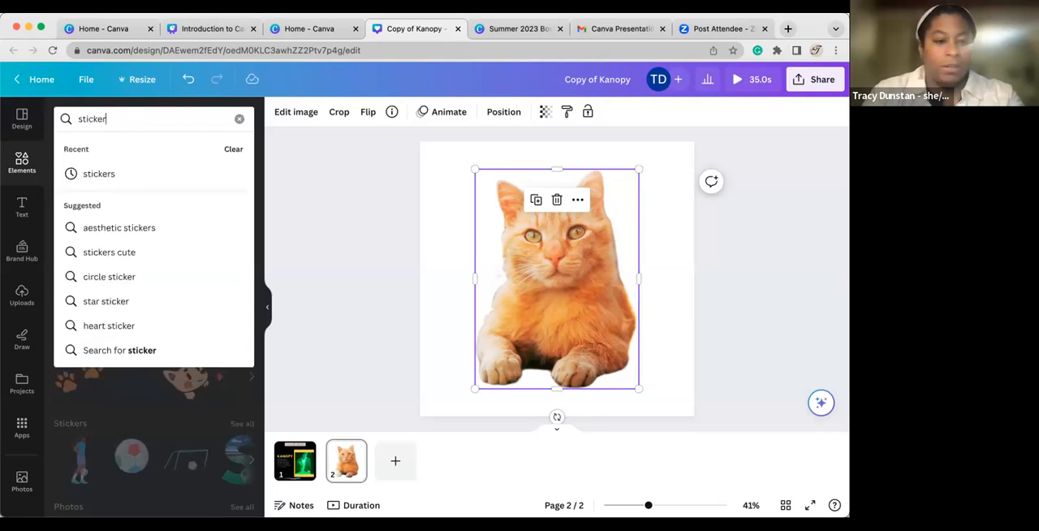
pyautogui.press('Return')
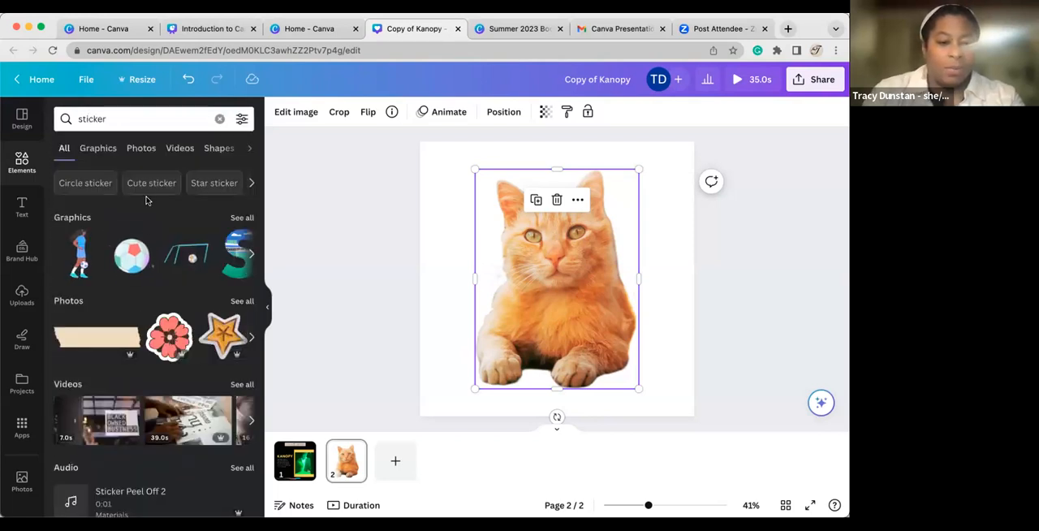
pyautogui.click(170, 337)
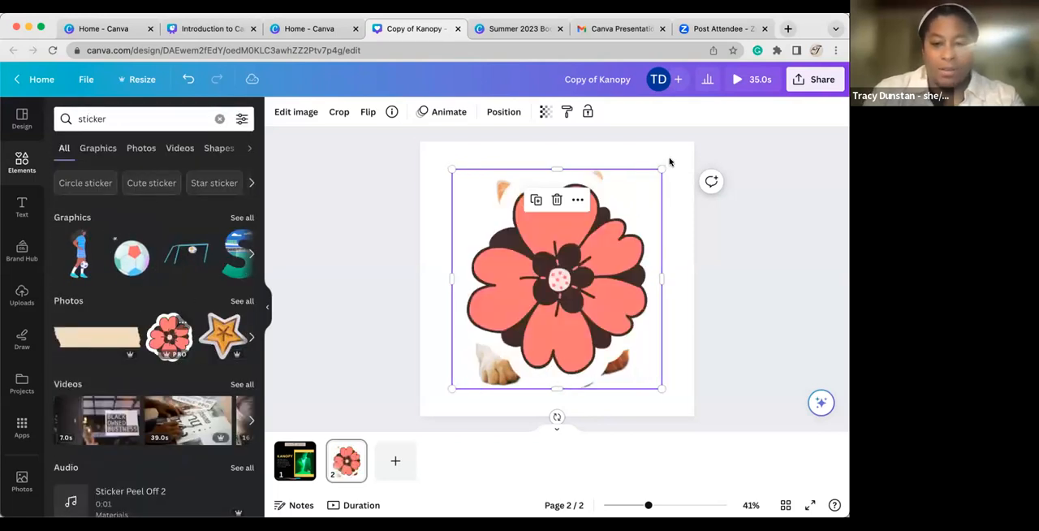
pyautogui.moveTo(660, 168); pyautogui.dragTo(503, 336)
pyautogui.moveTo(474, 370); pyautogui.dragTo(453, 277)
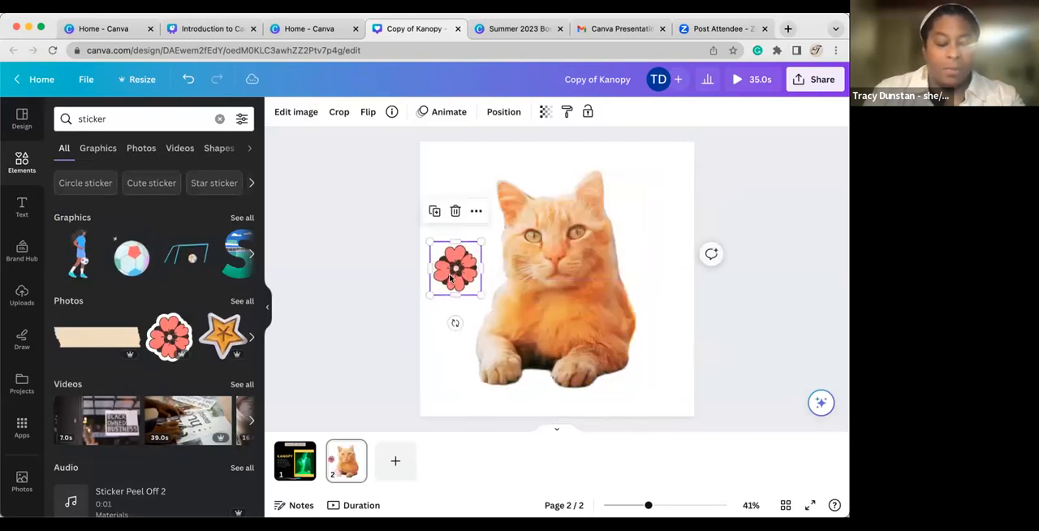
# Try the soccer ball graphic on page 2 and delete it.
pyautogui.click(132, 257)
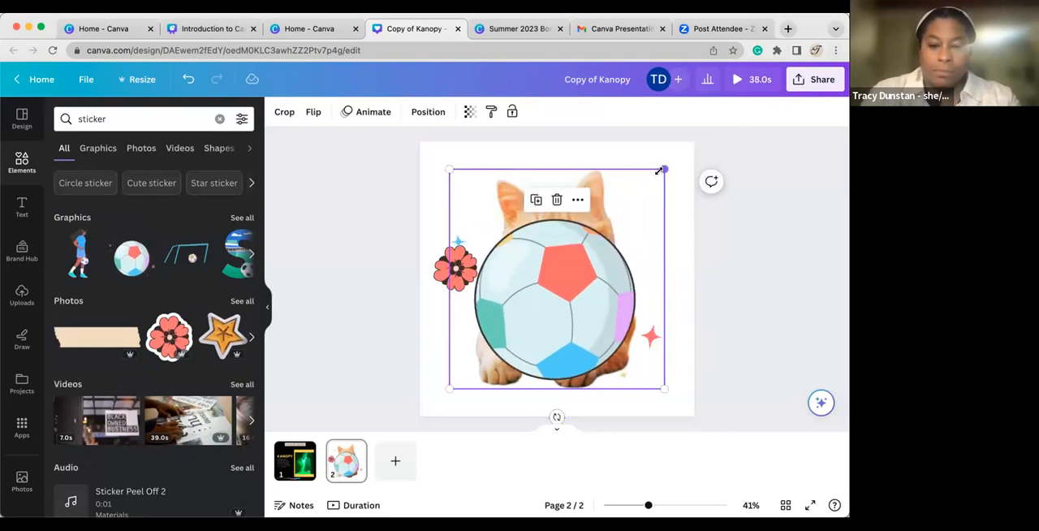
pyautogui.press('Delete')
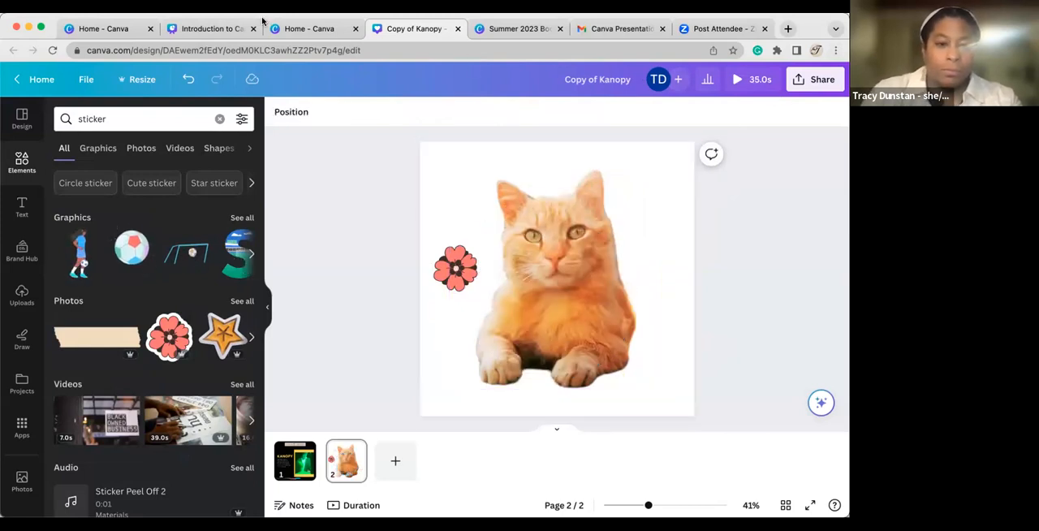
# Recheck the how-to topics in the presentation and open the audio library in the Kanopy design.
pyautogui.click(213, 30)
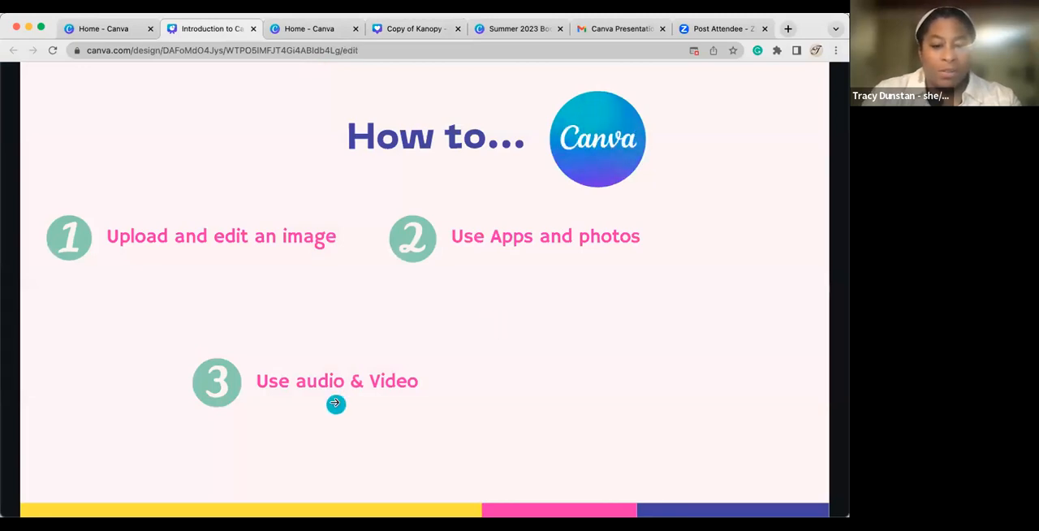
pyautogui.click(415, 29)
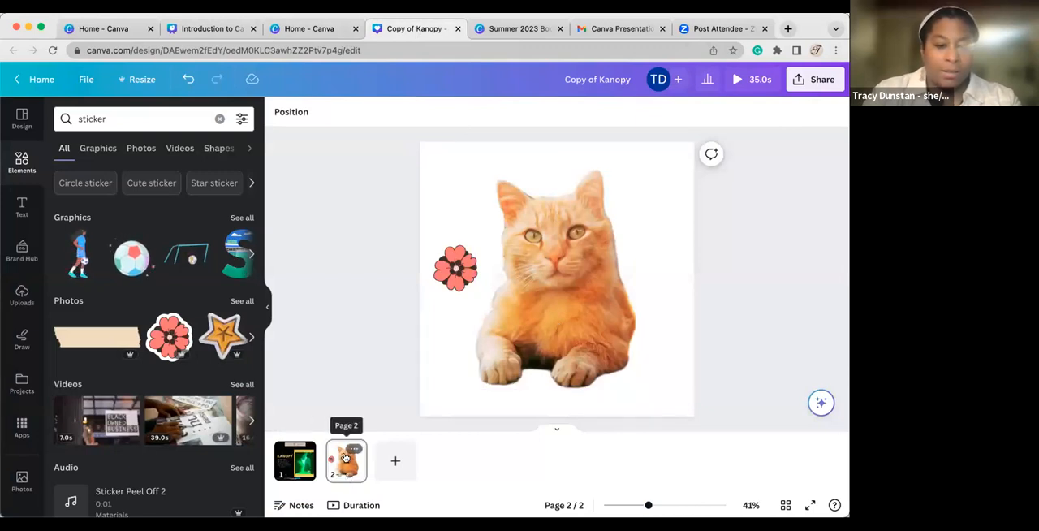
pyautogui.scroll(-3, 21, 382)
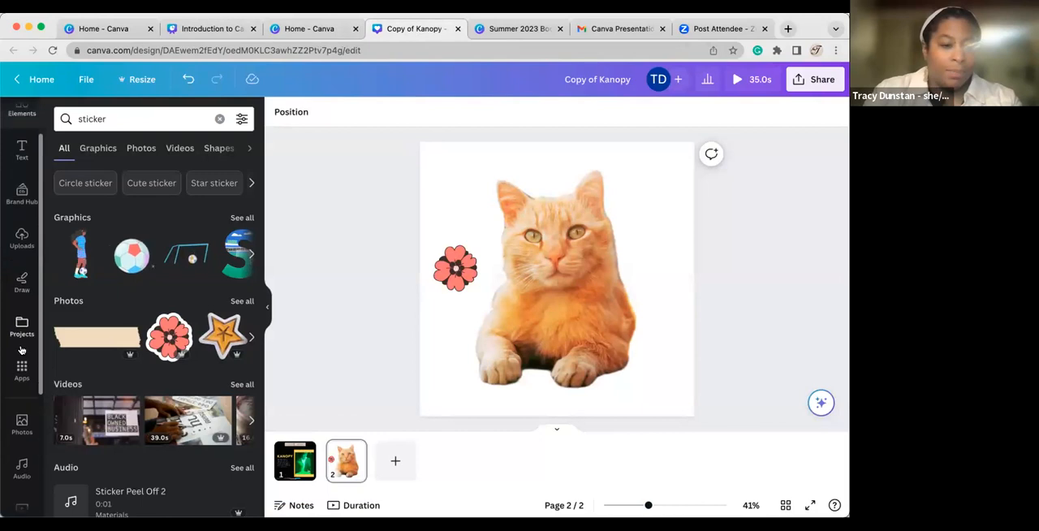
pyautogui.click(20, 408)
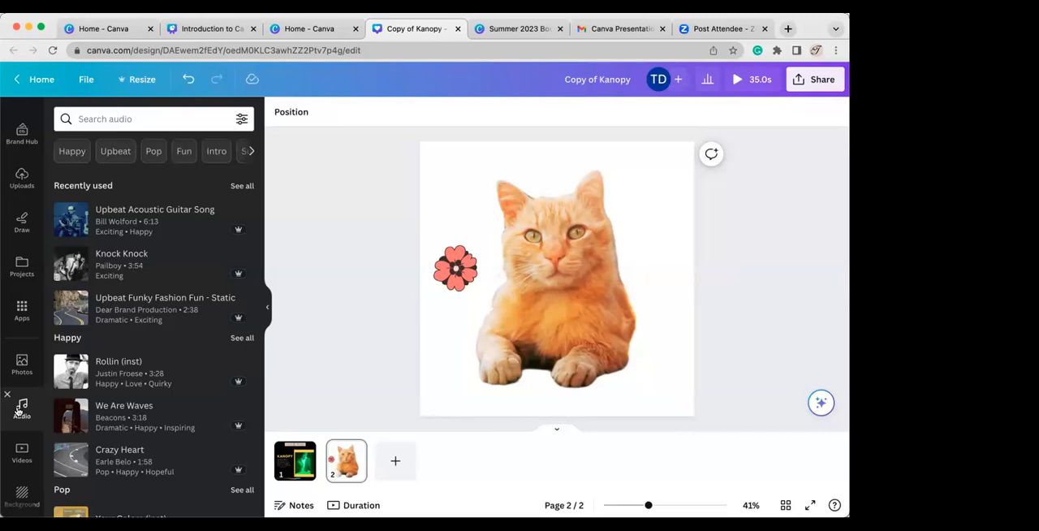
pyautogui.click(22, 309)
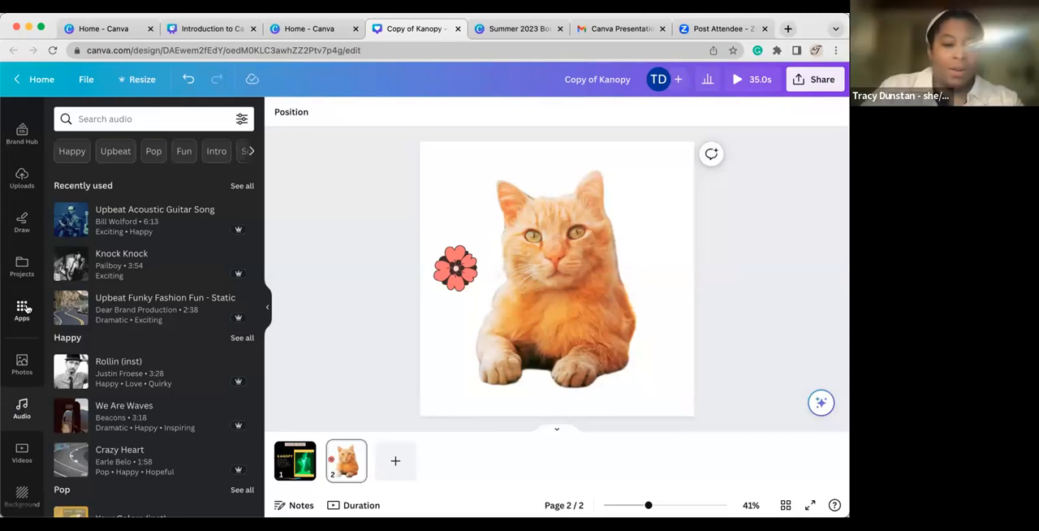
# Search the apps for "qr" and open the QR Code app.
pyautogui.click(139, 123)
pyautogui.write('qr')
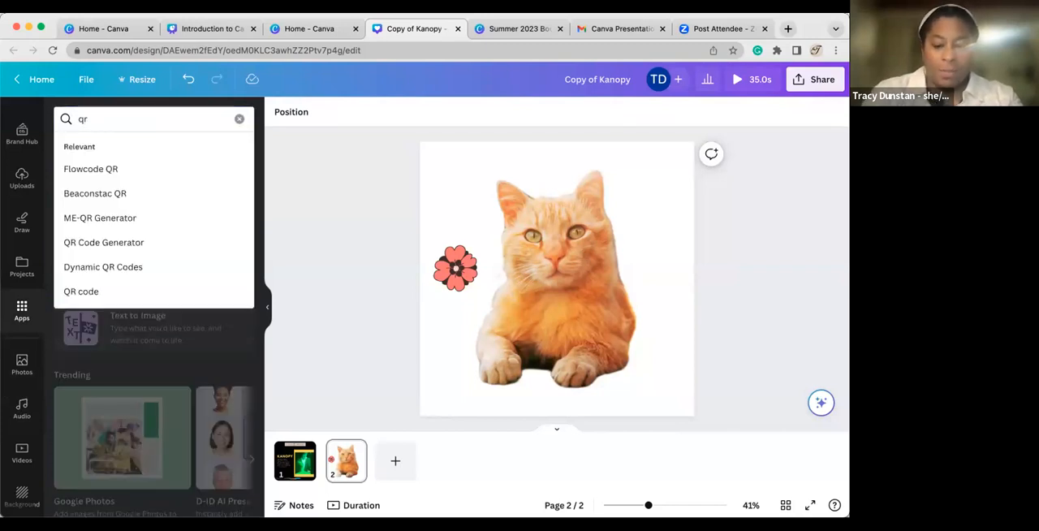
pyautogui.press('Return')
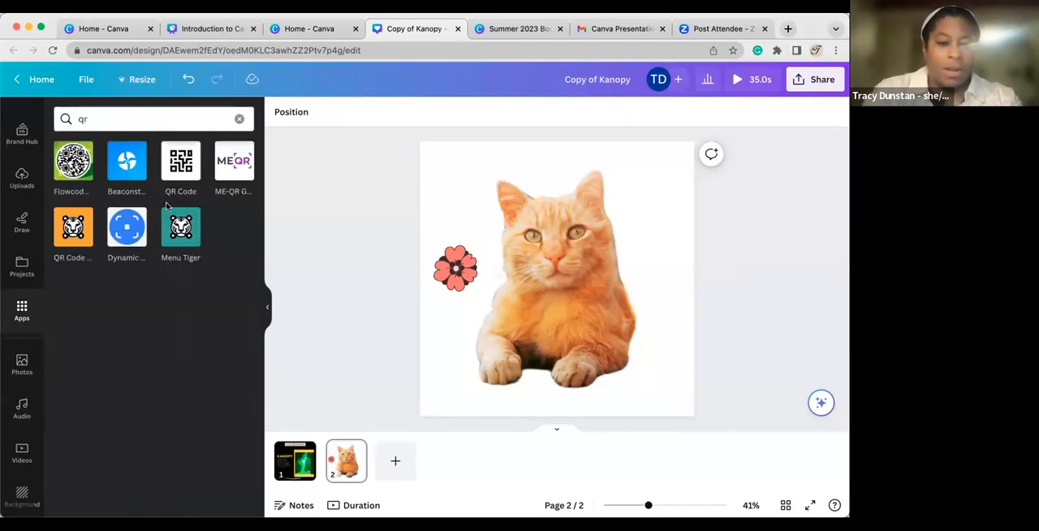
pyautogui.click(181, 173)
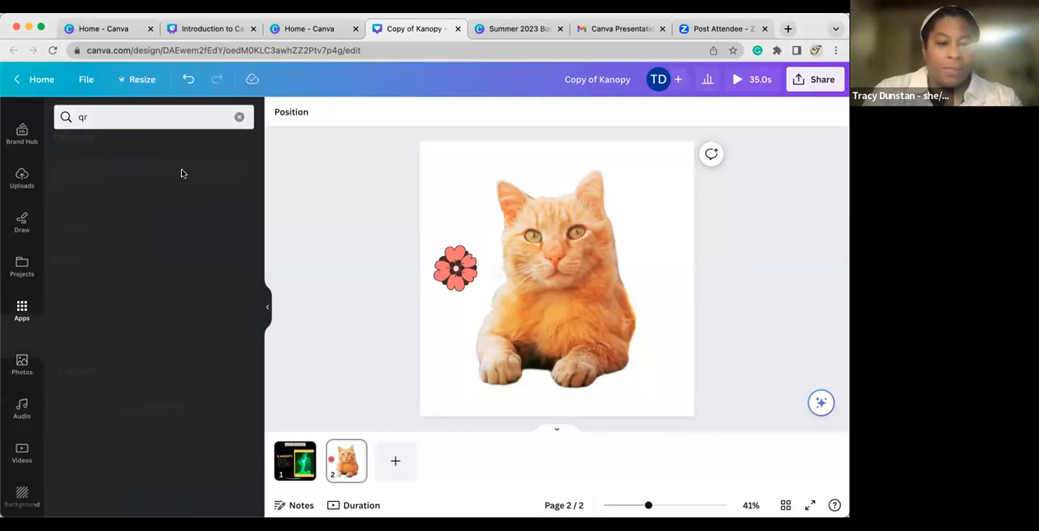
# Generate a QR code for nyacklibrary.org and place it, scaled down, above the pink flower on page 2.
pyautogui.write('nyack;iob')
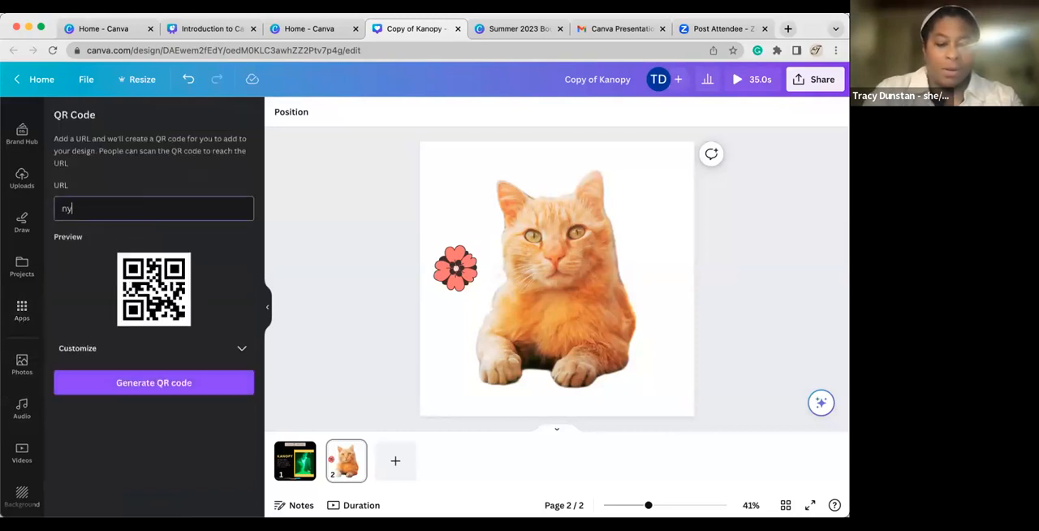
pyautogui.press('BackSpace')
pyautogui.press('BackSpace')
pyautogui.press('BackSpace')
pyautogui.press('BackSpace')
pyautogui.write('libar')
pyautogui.press('BackSpace')
pyautogui.press('BackSpace')
pyautogui.write('rary.org')
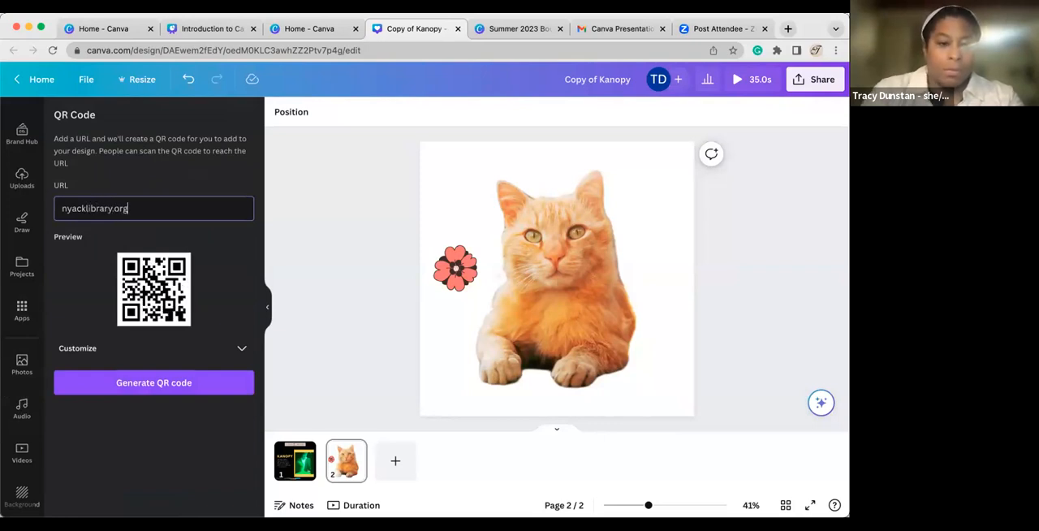
pyautogui.click(124, 383)
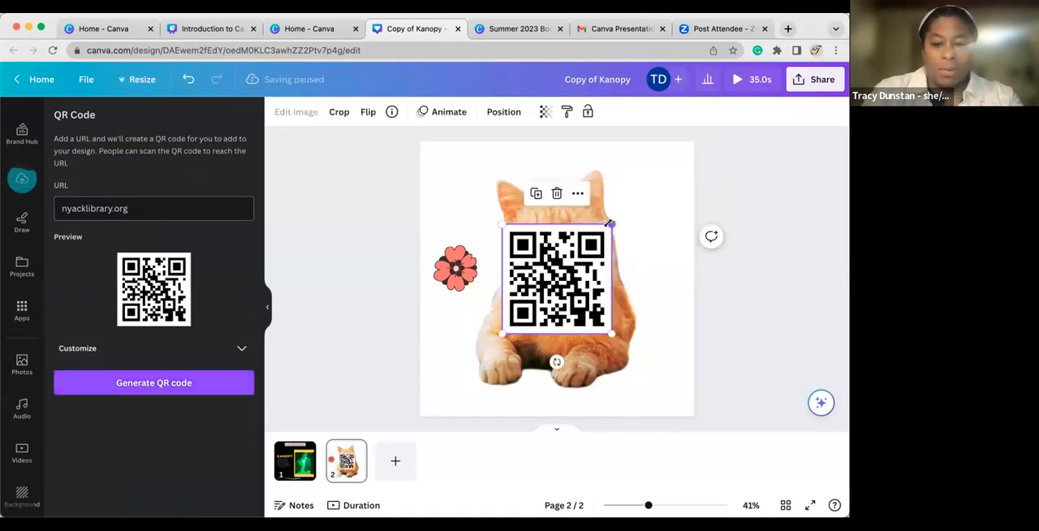
pyautogui.moveTo(611, 224); pyautogui.dragTo(455, 182)
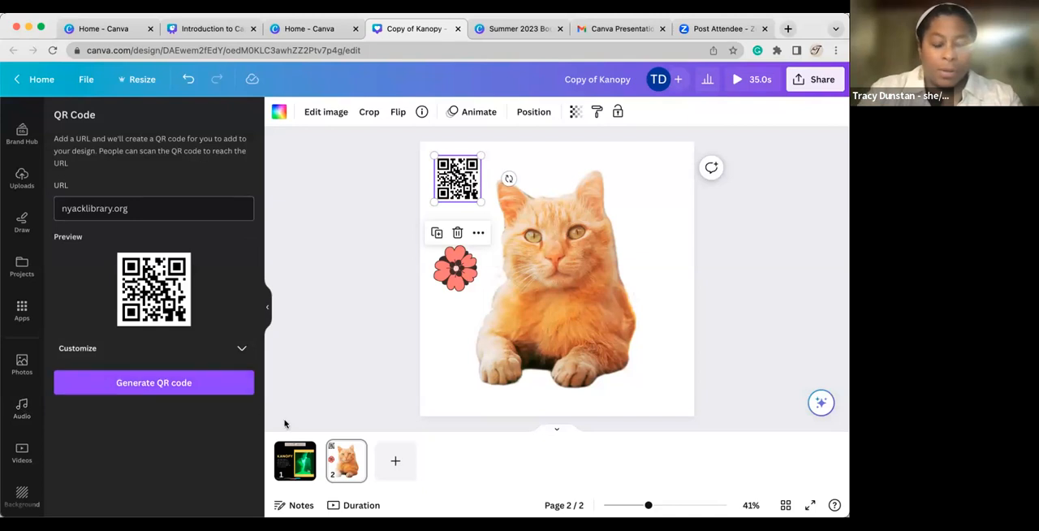
# Search the audio library for "sad", preview the track Stay (inst) and add it to page 2.
pyautogui.click(22, 404)
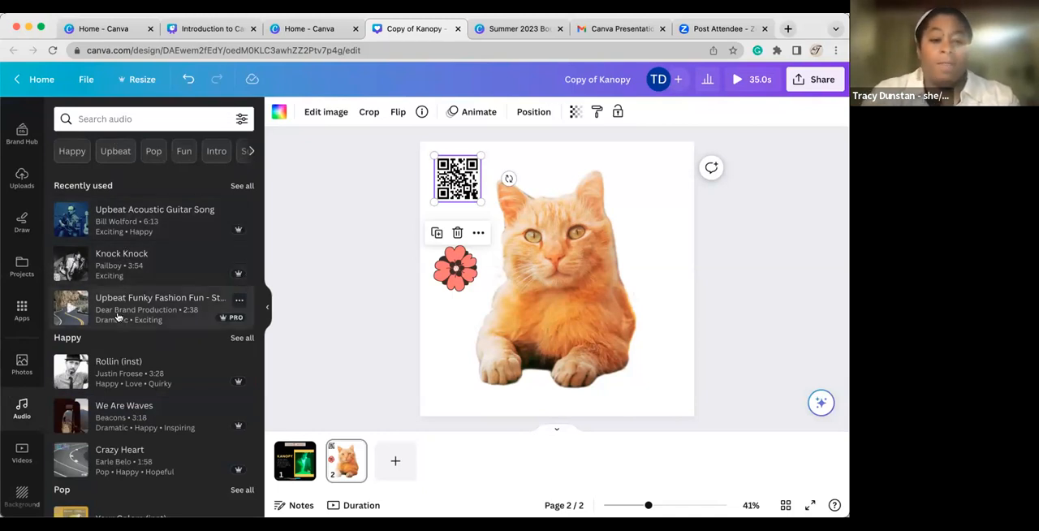
pyautogui.click(134, 116)
pyautogui.write('sad')
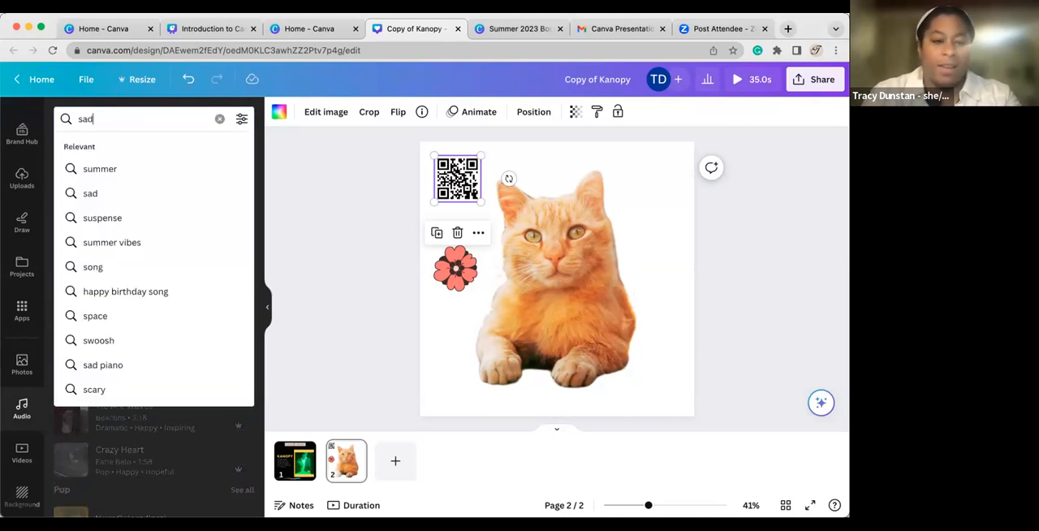
pyautogui.press('Return')
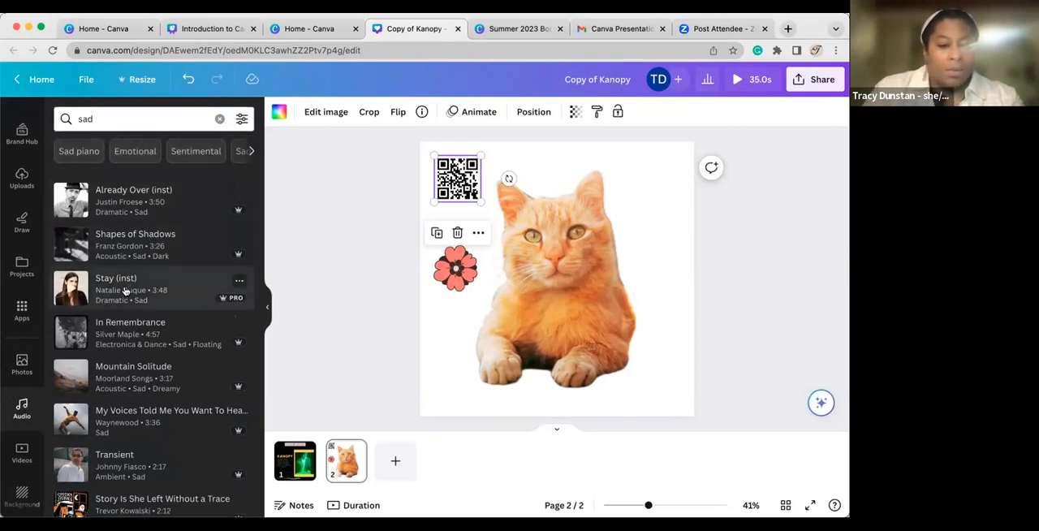
pyautogui.click(72, 290)
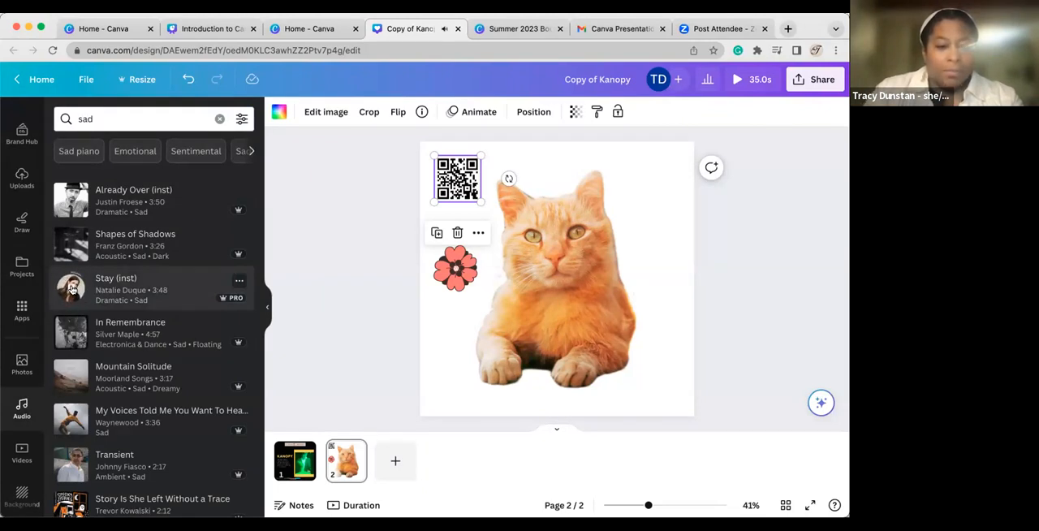
pyautogui.click(71, 290)
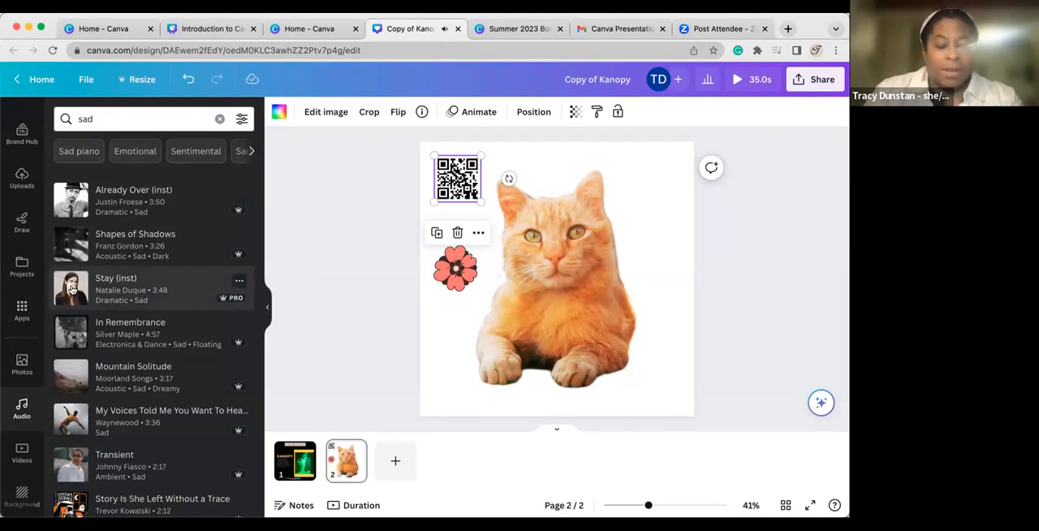
pyautogui.click(149, 294)
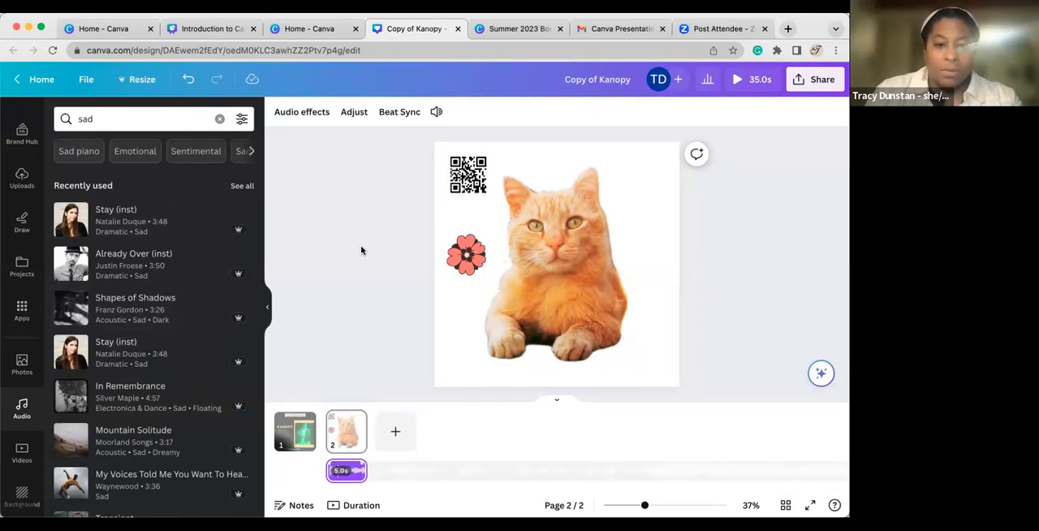
# Turn on Beat Sync for the page 2 audio track and trim the track to 2.8 s.
pyautogui.click(407, 114)
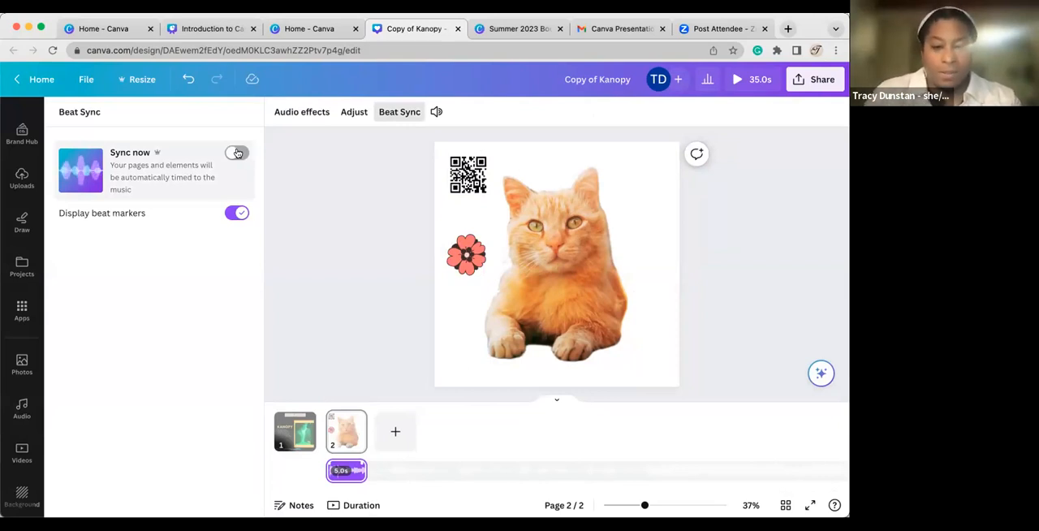
pyautogui.click(237, 153)
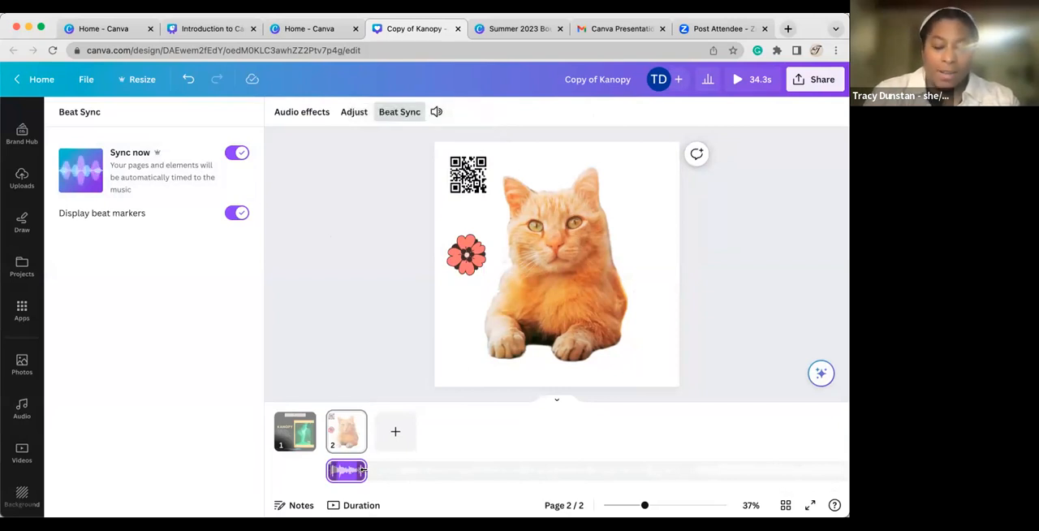
pyautogui.moveTo(363, 472); pyautogui.dragTo(351, 472)
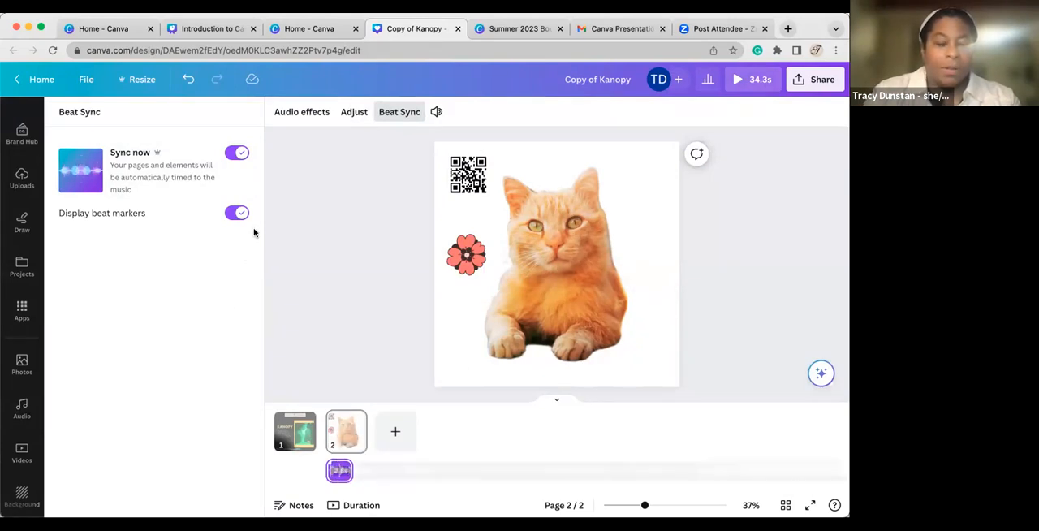
# Add the happy track Rollin (inst) to page 1 and trim it to 30.0 s.
pyautogui.click(22, 408)
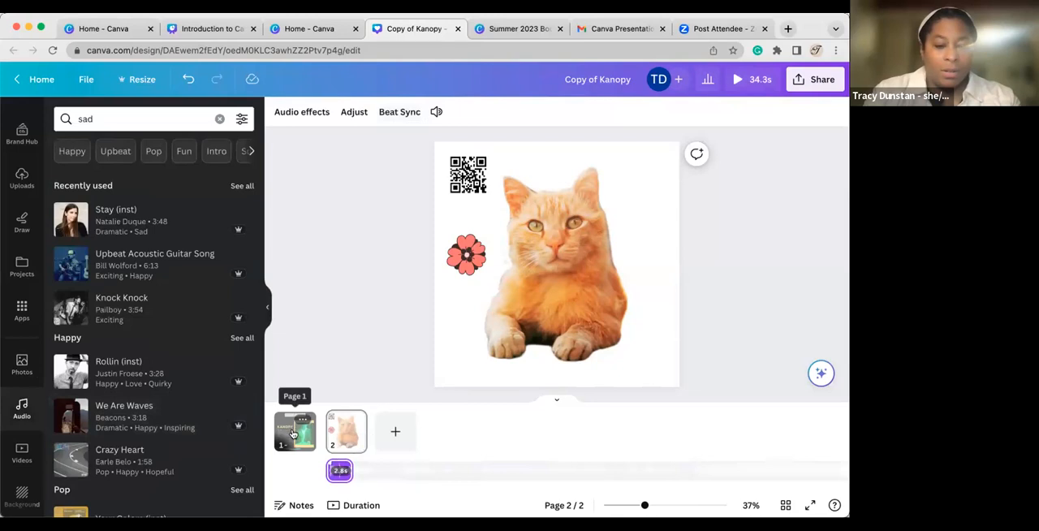
pyautogui.click(293, 433)
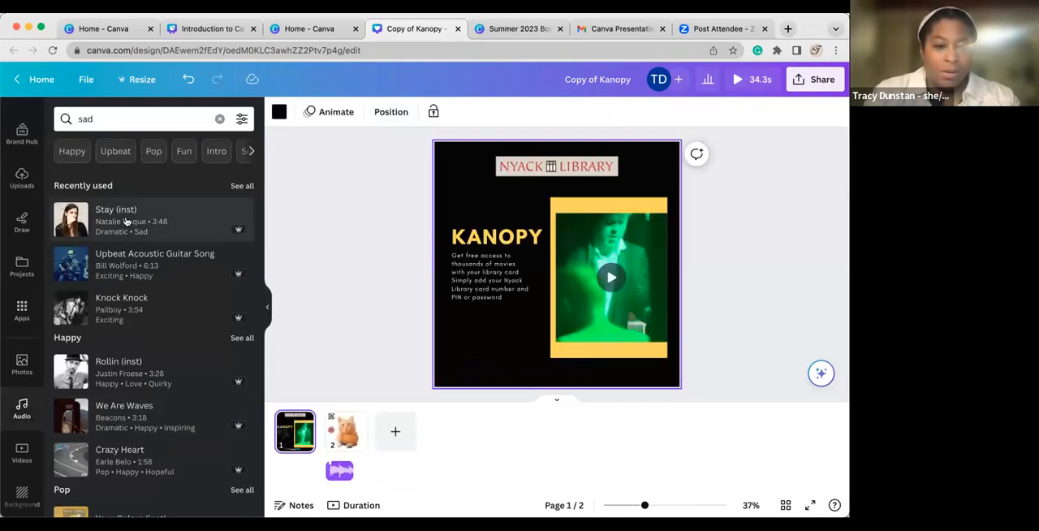
pyautogui.click(123, 375)
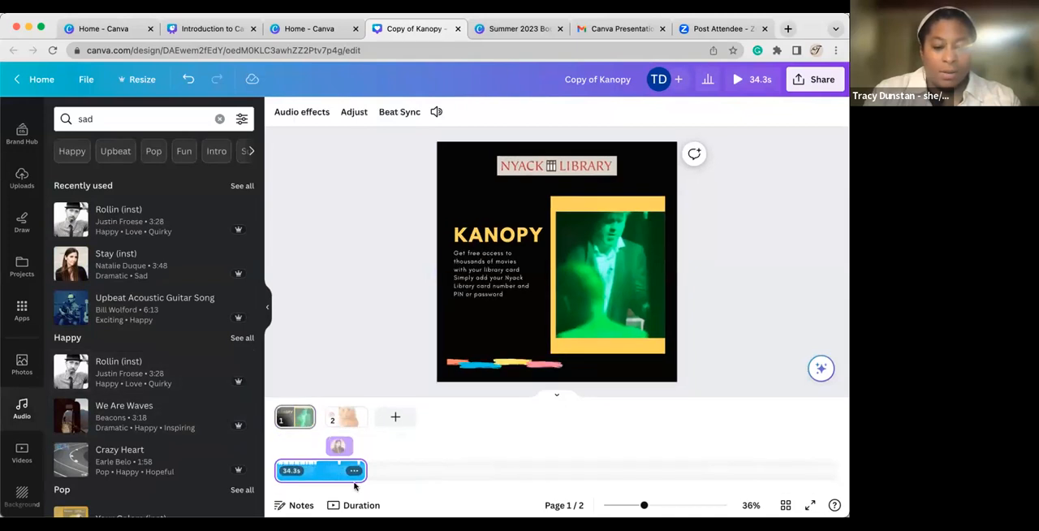
pyautogui.moveTo(363, 476); pyautogui.dragTo(304, 470)
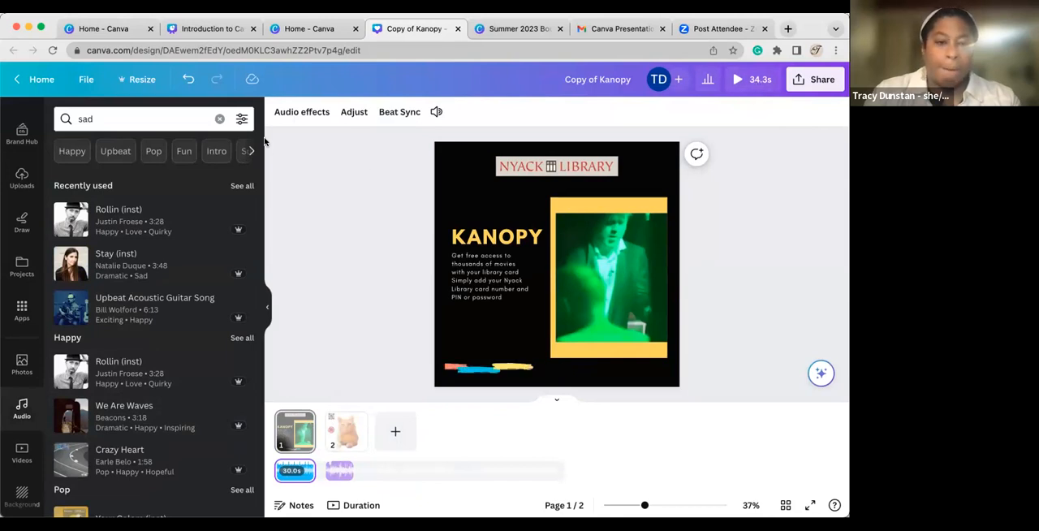
# Advance the presentation to the how-to slide on Design, Elements and Text, and return to the Canva home page.
pyautogui.click(218, 34)
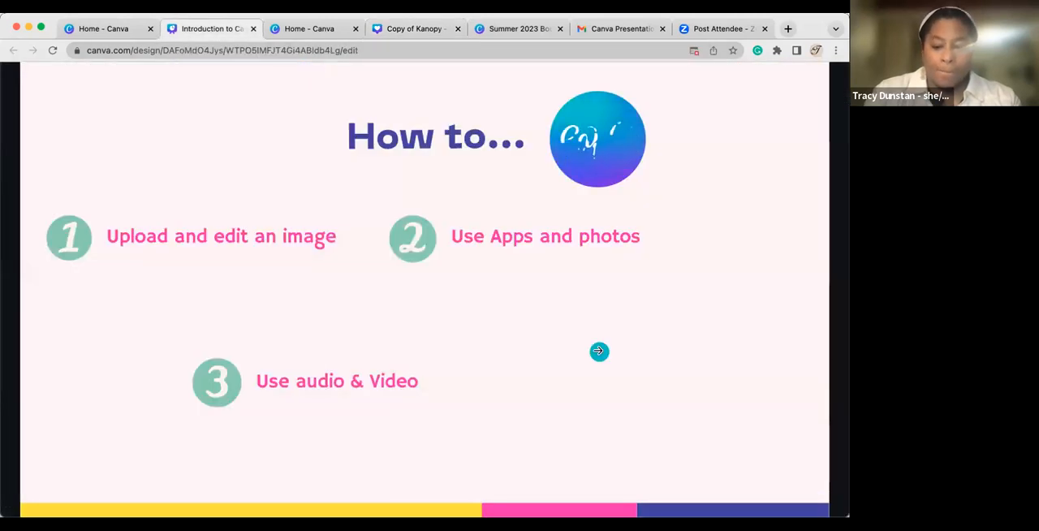
pyautogui.click(599, 351)
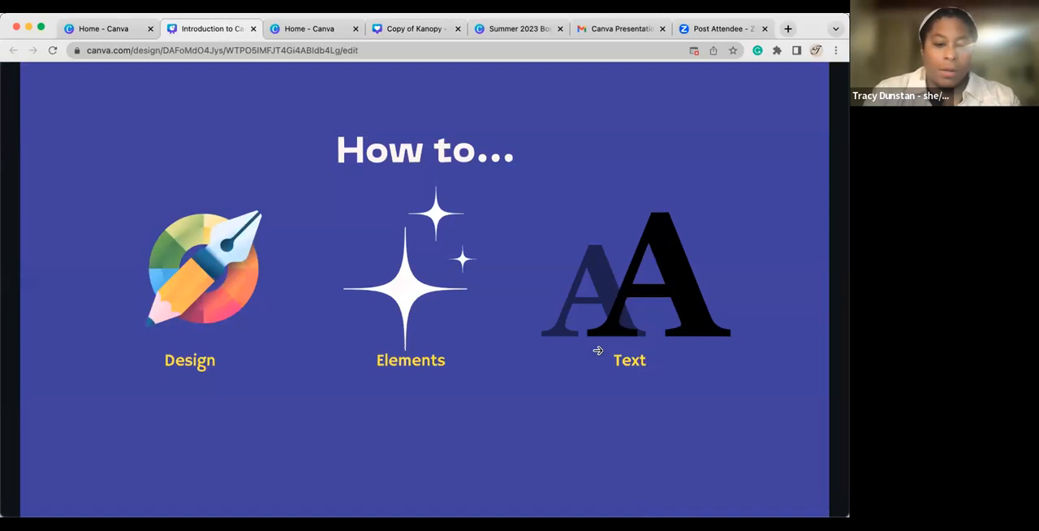
pyautogui.click(291, 32)
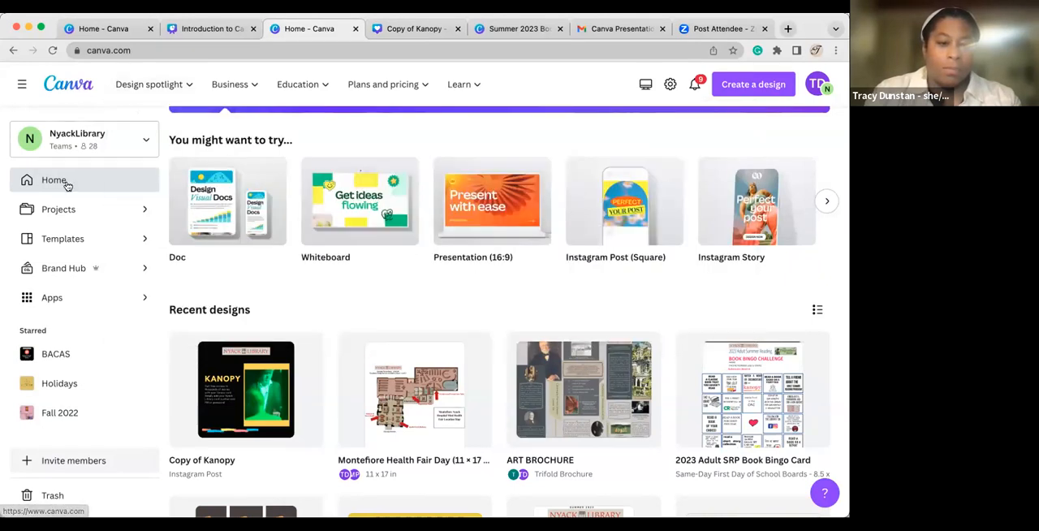
# Search the Canva templates for "summer reading" and browse the matching designs.
pyautogui.scroll(3, 273, 191)
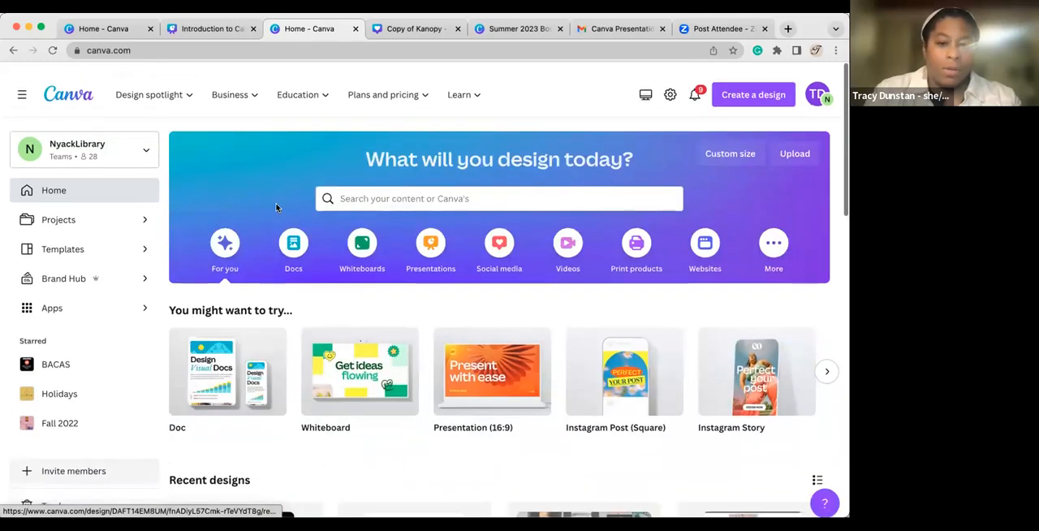
pyautogui.click(395, 188)
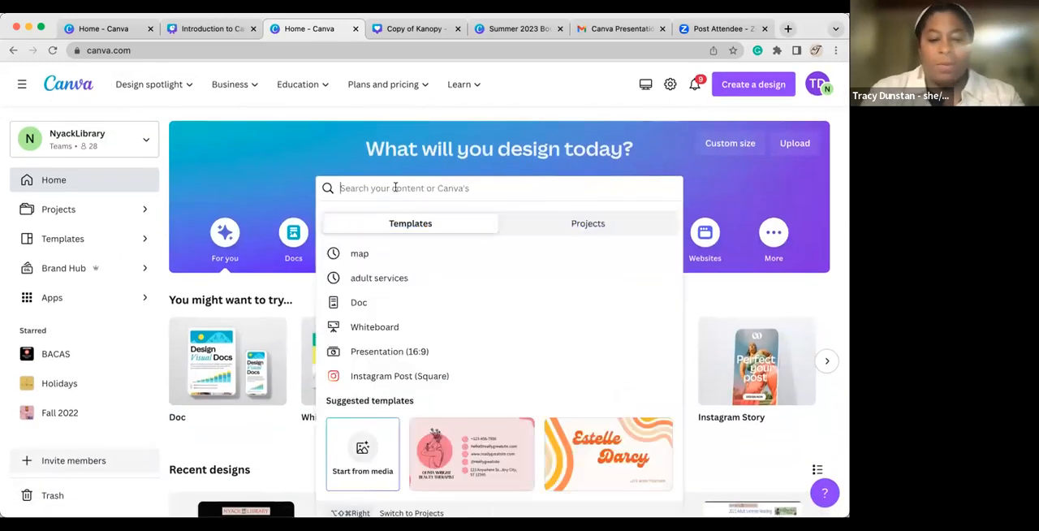
pyautogui.write('summer reading')
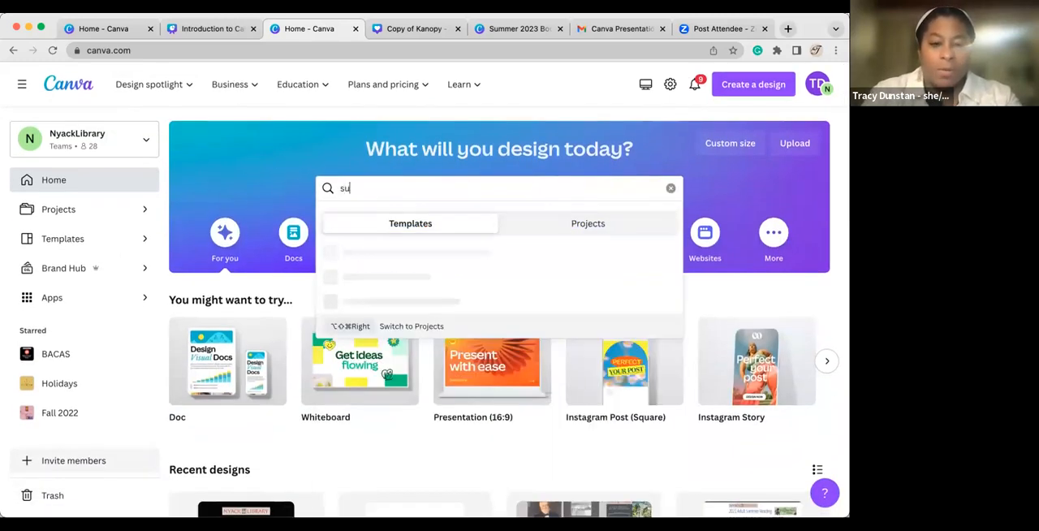
pyautogui.press('Return')
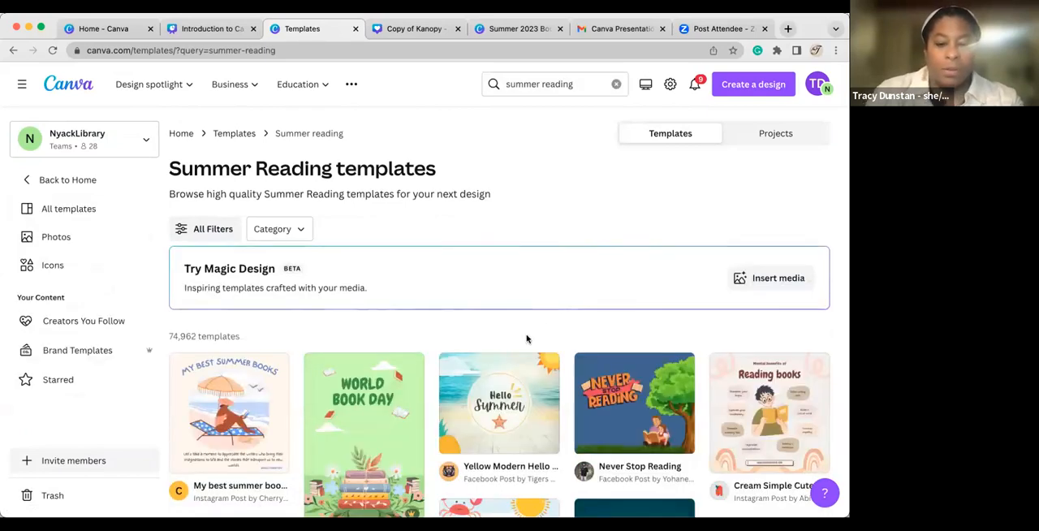
pyautogui.scroll(-1, 527, 339)
pyautogui.scroll(-5, 527, 340)
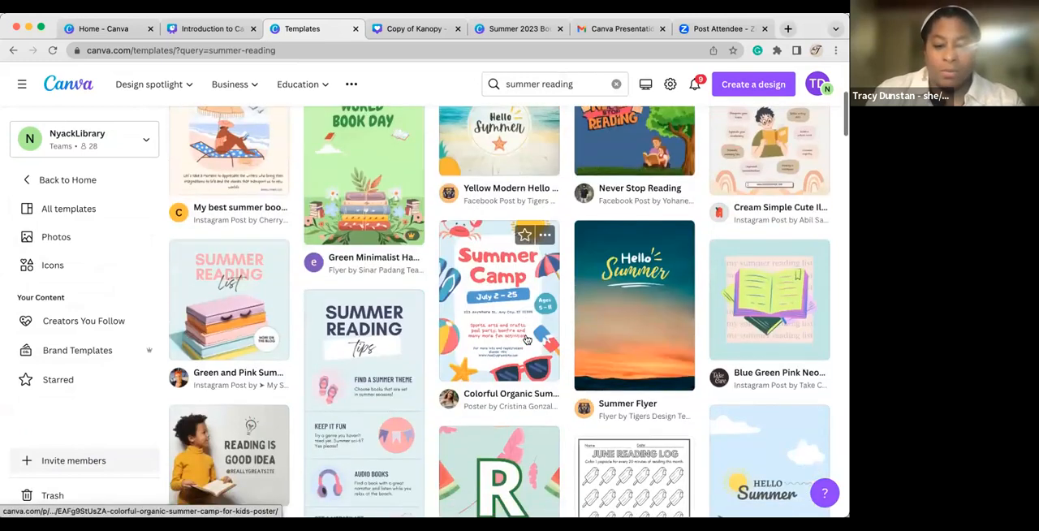
pyautogui.scroll(4, 527, 340)
pyautogui.scroll(2, 527, 340)
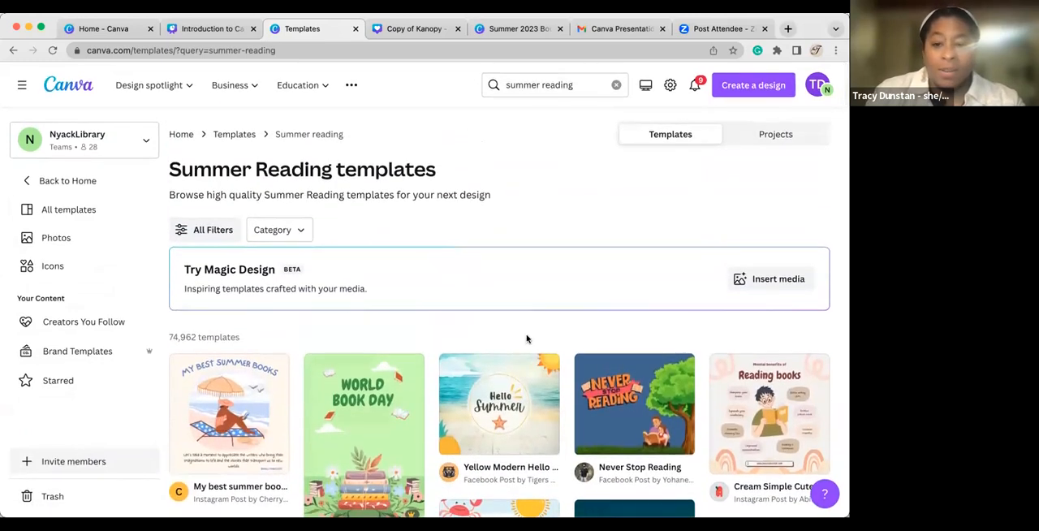
# Examine the summer reading projects and the Summer Reading design's available actions, and switch back to the template results.
pyautogui.click(776, 136)
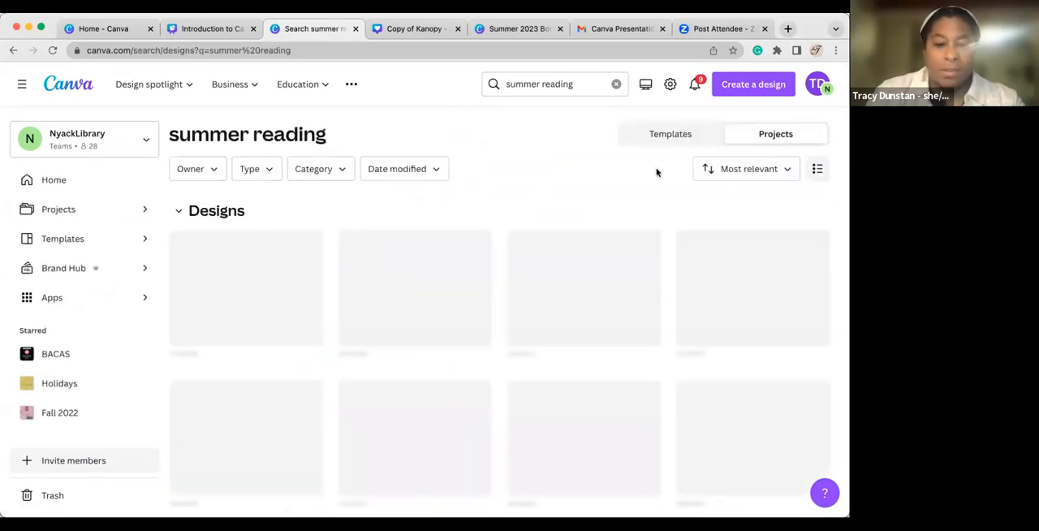
pyautogui.scroll(-4, 476, 355)
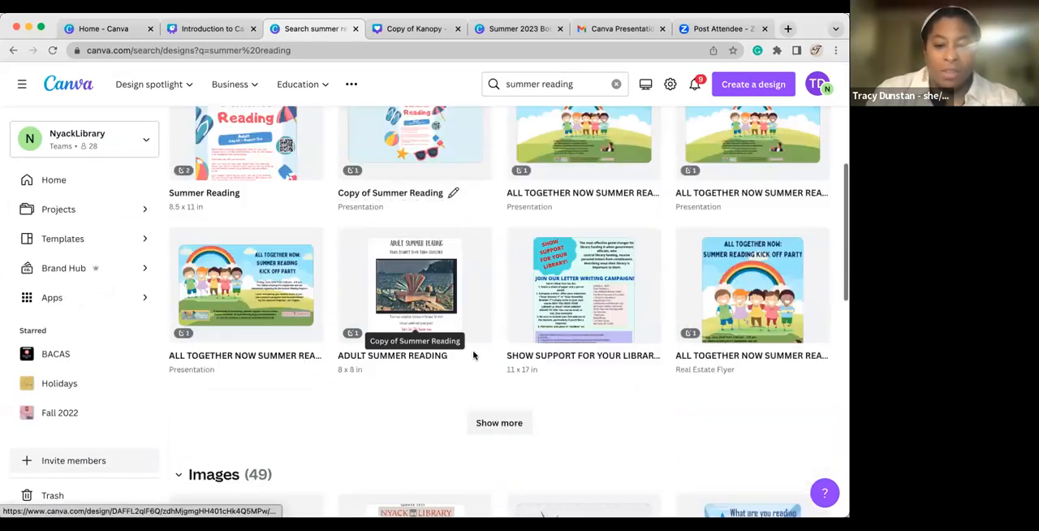
pyautogui.scroll(2, 474, 356)
pyautogui.scroll(3, 474, 357)
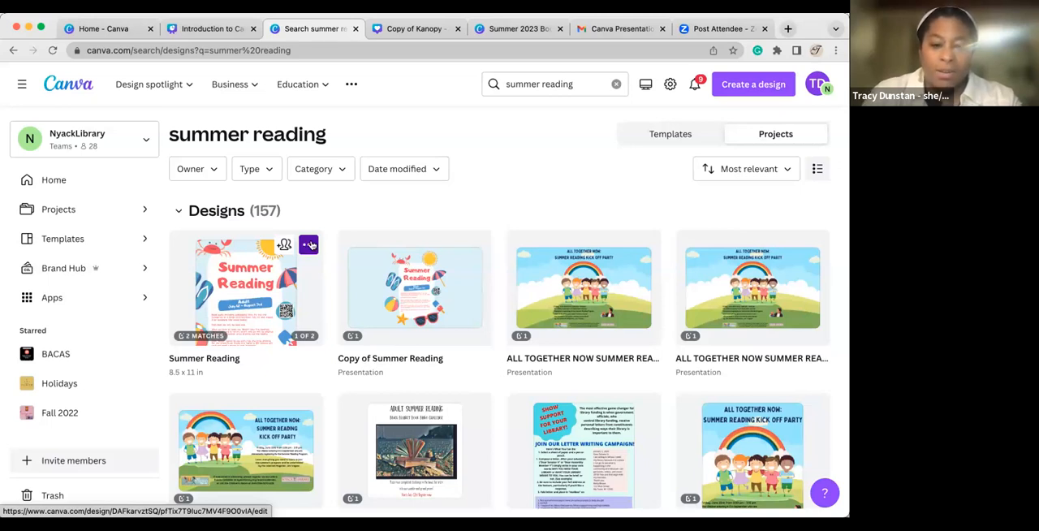
pyautogui.click(311, 245)
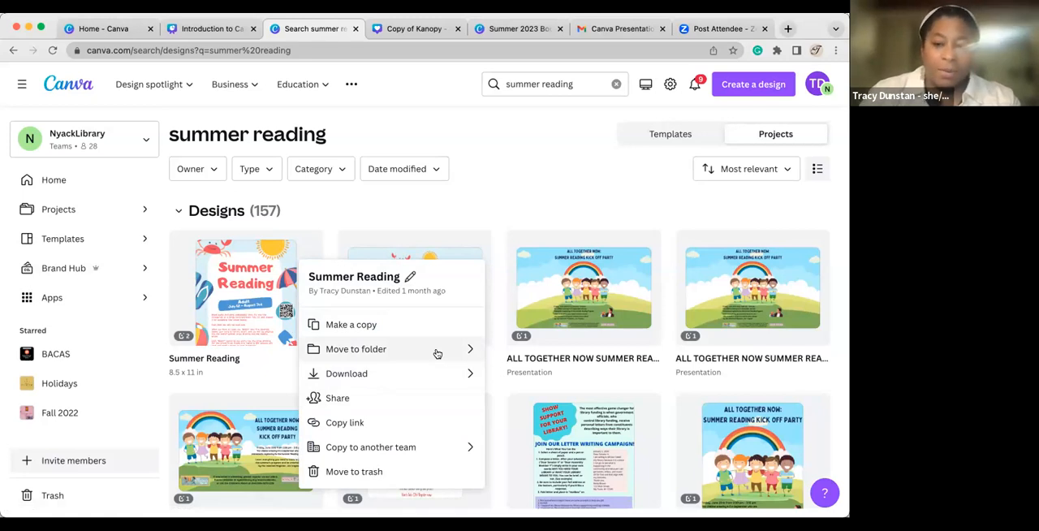
pyautogui.click(479, 196)
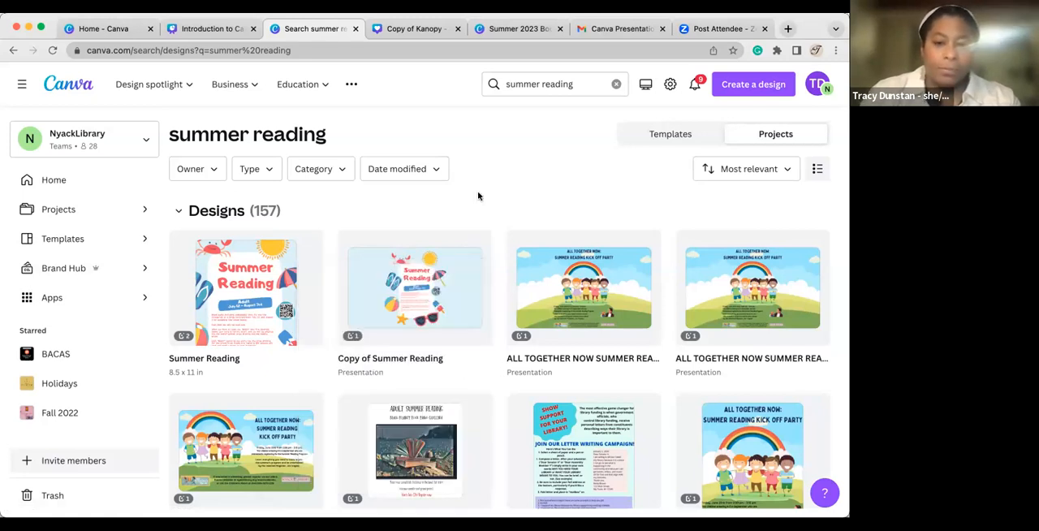
pyautogui.click(645, 133)
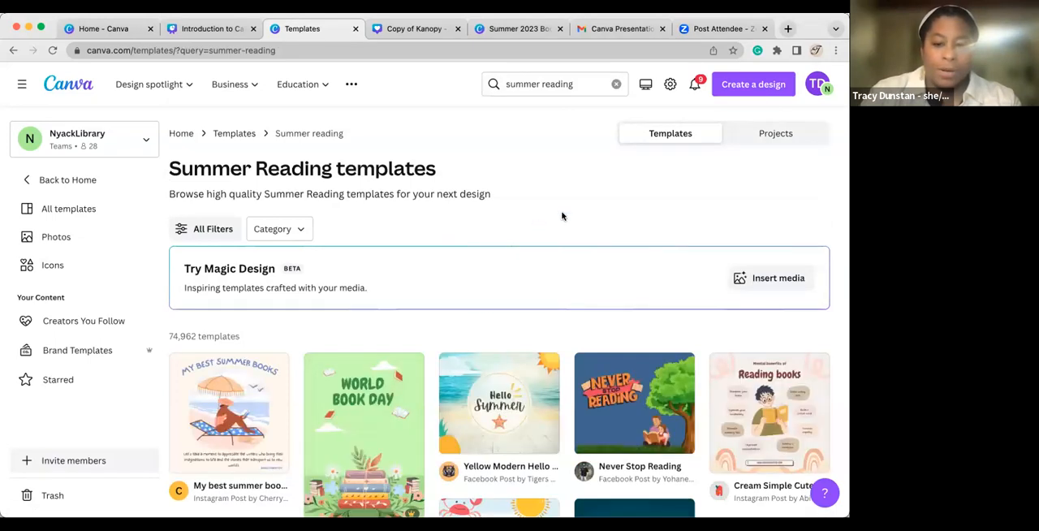
# Open the Yellow Modern Hello Summer Facebook Post template from the results for customizing.
pyautogui.scroll(-1, 562, 216)
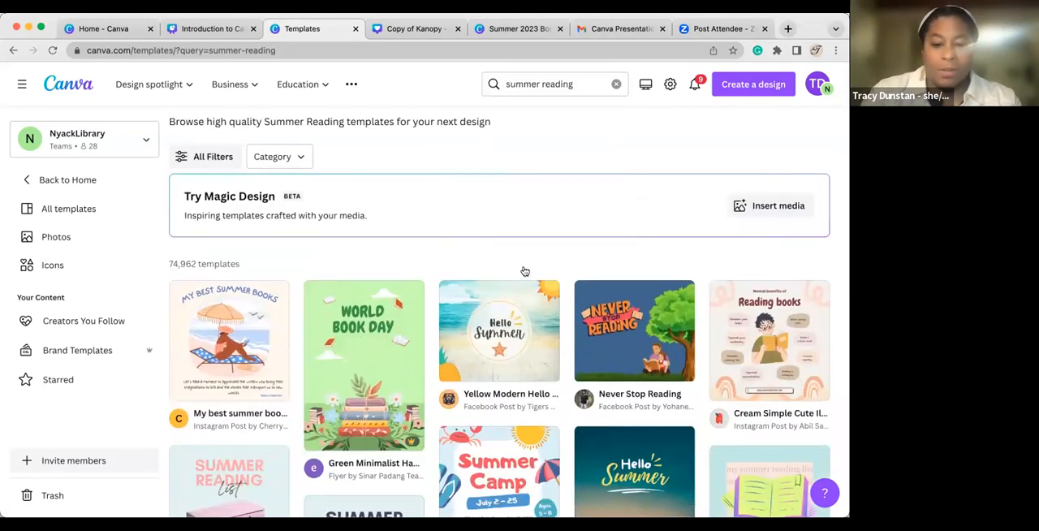
pyautogui.click(494, 328)
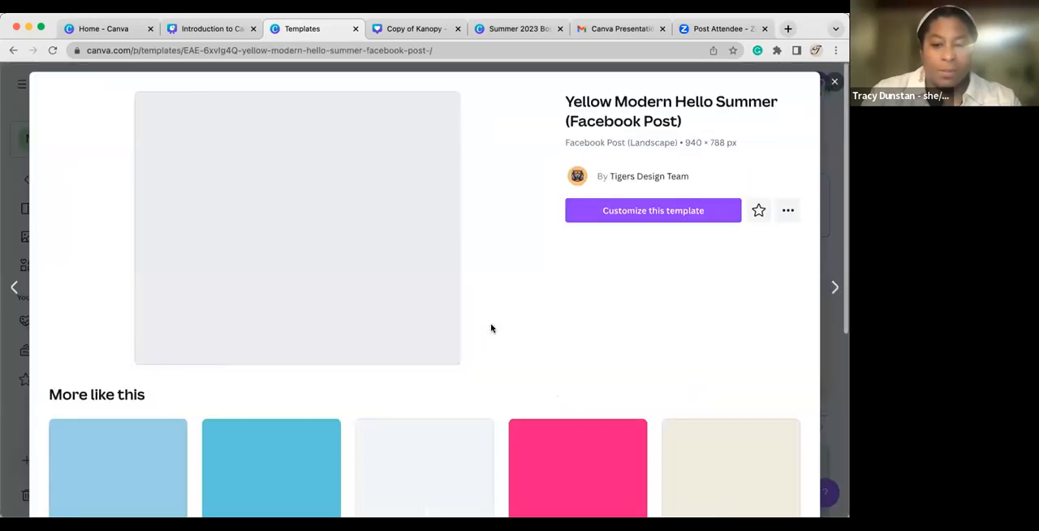
pyautogui.click(638, 212)
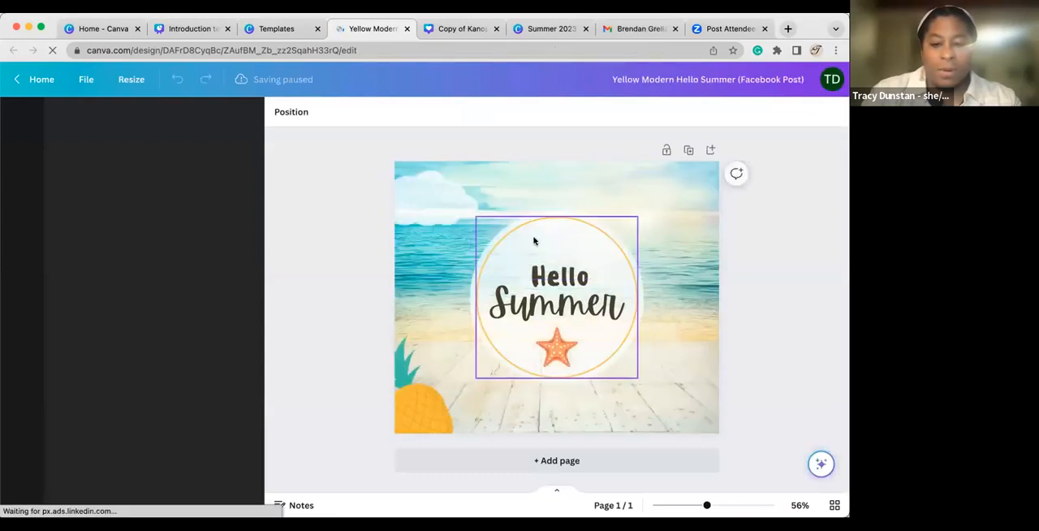
# Recolor the circle outline around Hello Summer to brand blue and the sun's orange rays to black.
pyautogui.click(534, 240)
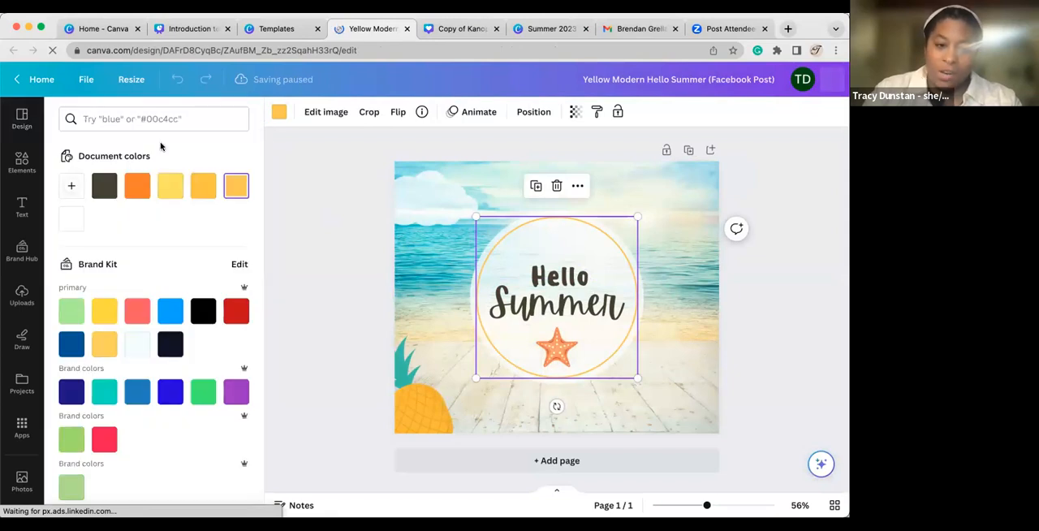
pyautogui.click(166, 318)
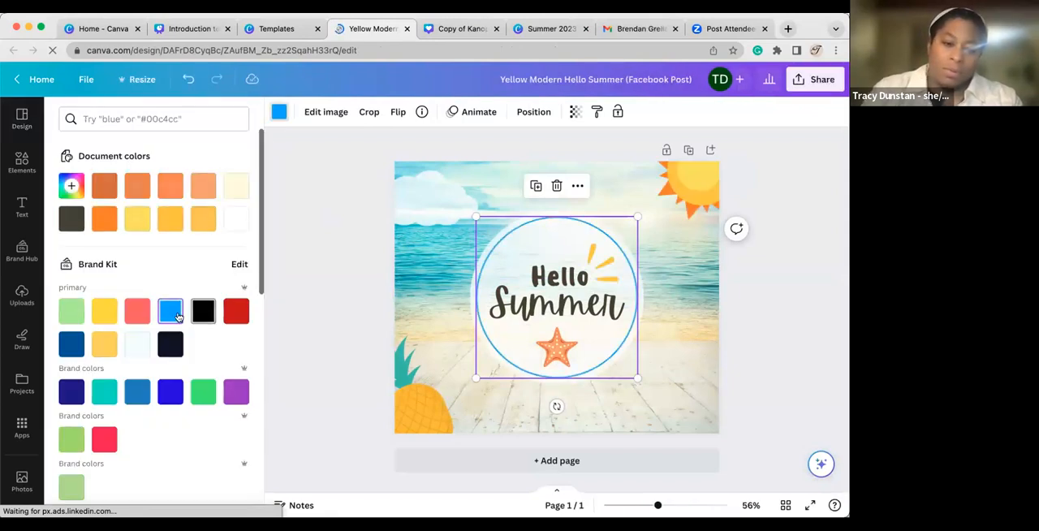
pyautogui.scroll(-1, 173, 425)
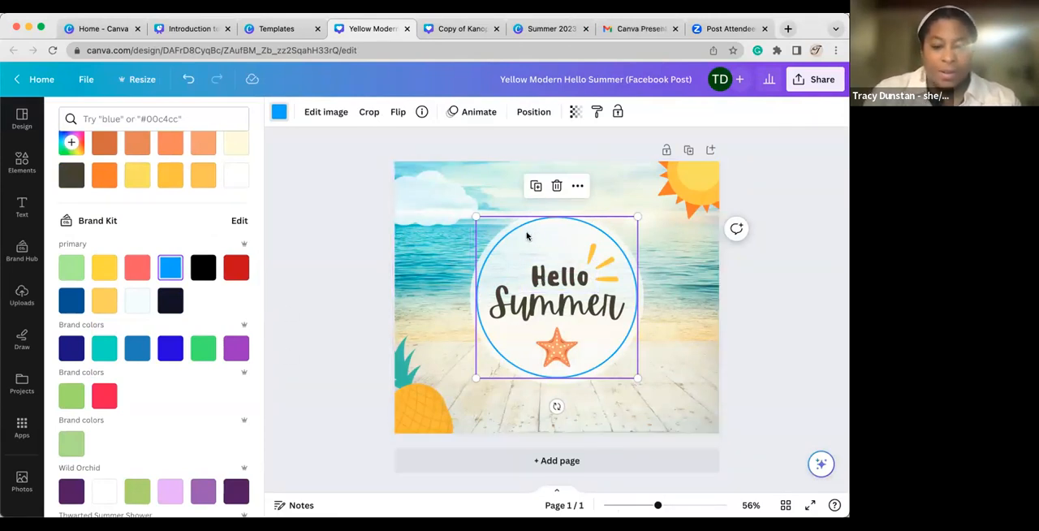
pyautogui.click(700, 182)
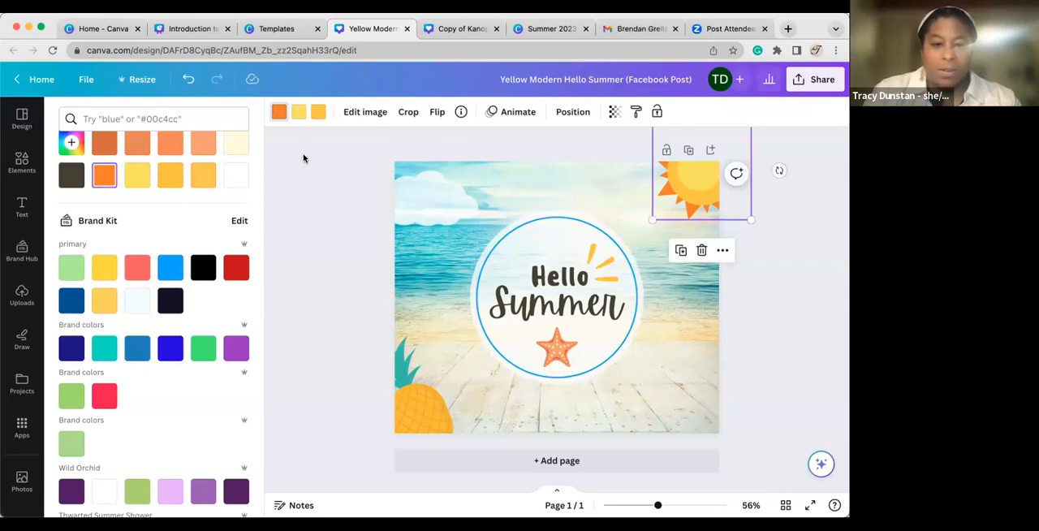
pyautogui.click(204, 265)
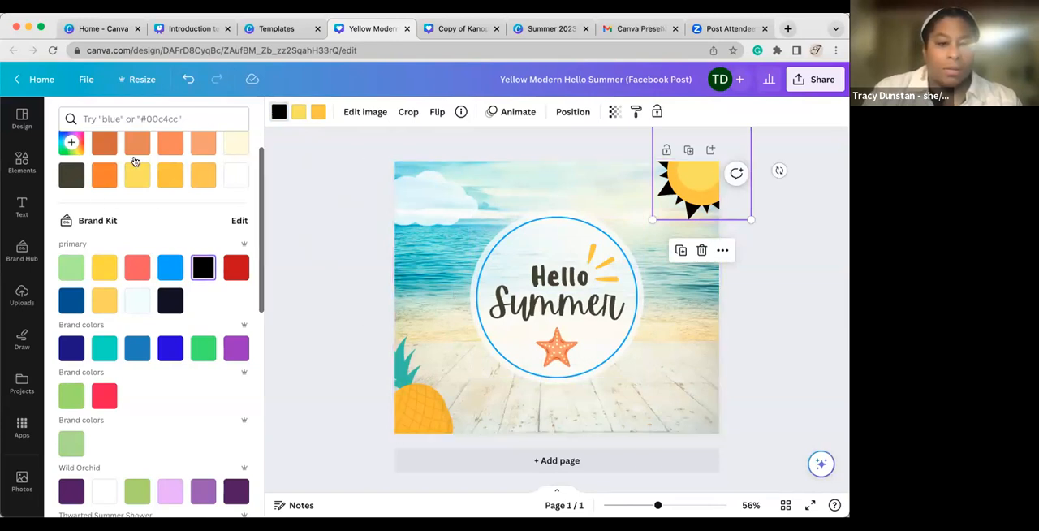
# Search the design templates for "book reading" and apply the Happy World Book Day template to the page.
pyautogui.click(14, 124)
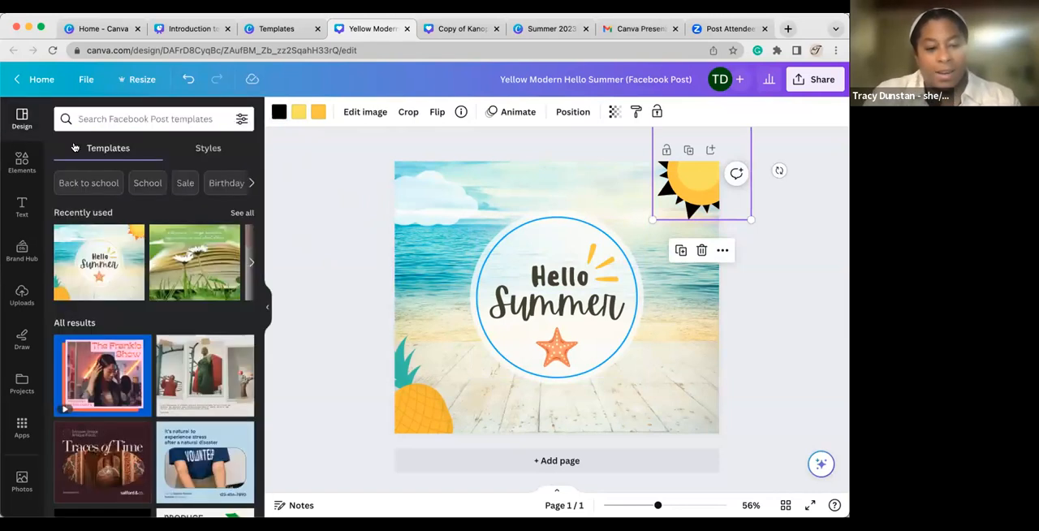
pyautogui.click(155, 123)
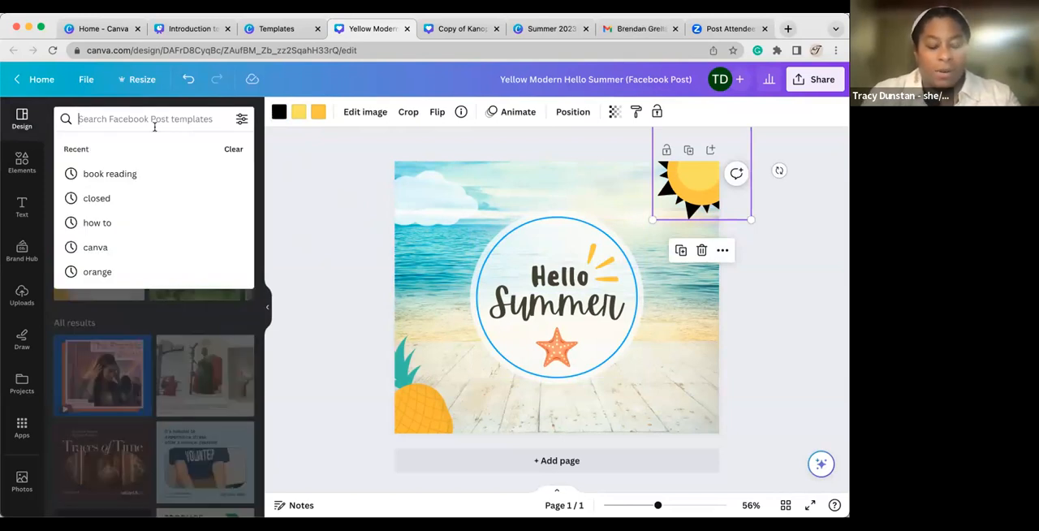
pyautogui.click(135, 172)
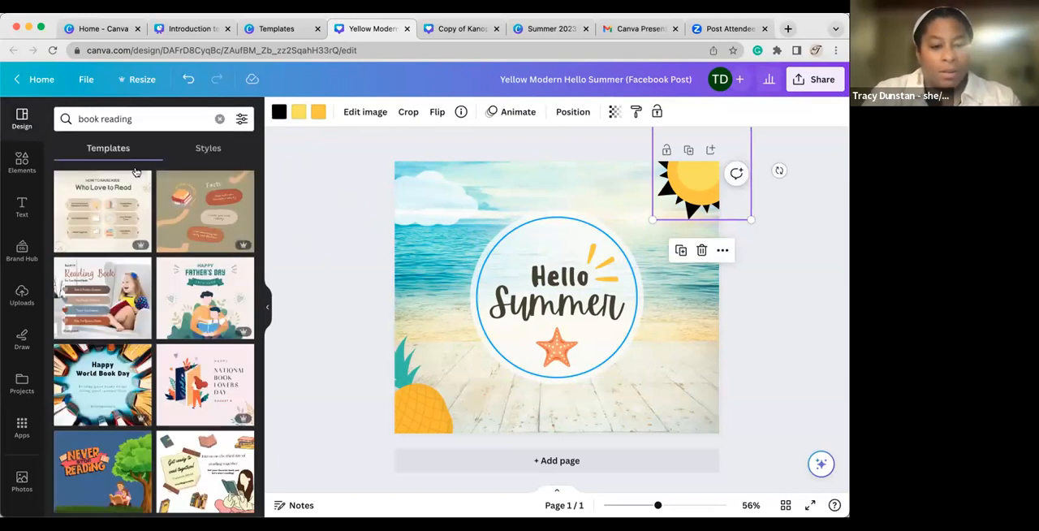
pyautogui.click(95, 357)
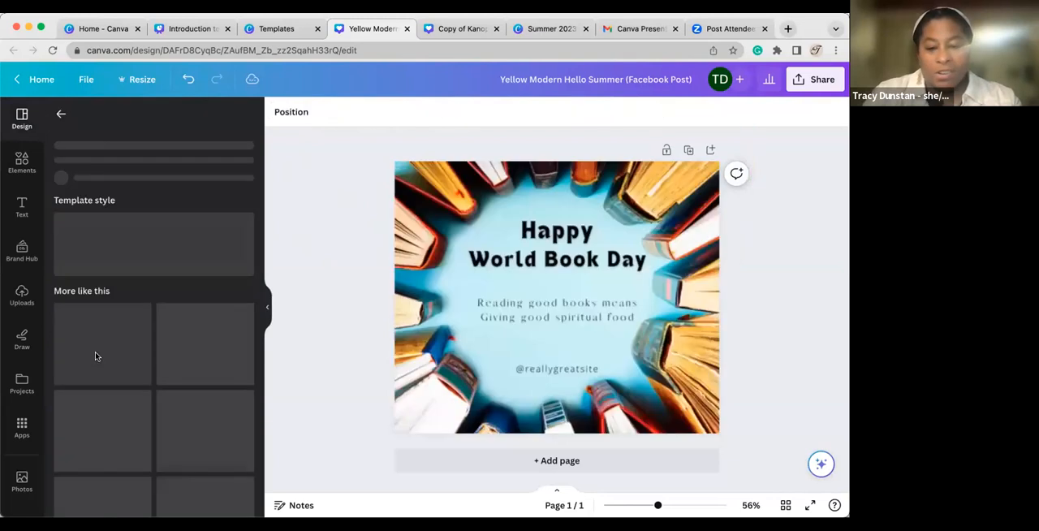
# Shuffle the Blue Simple World Book Day template style on the page several times.
pyautogui.click(551, 317)
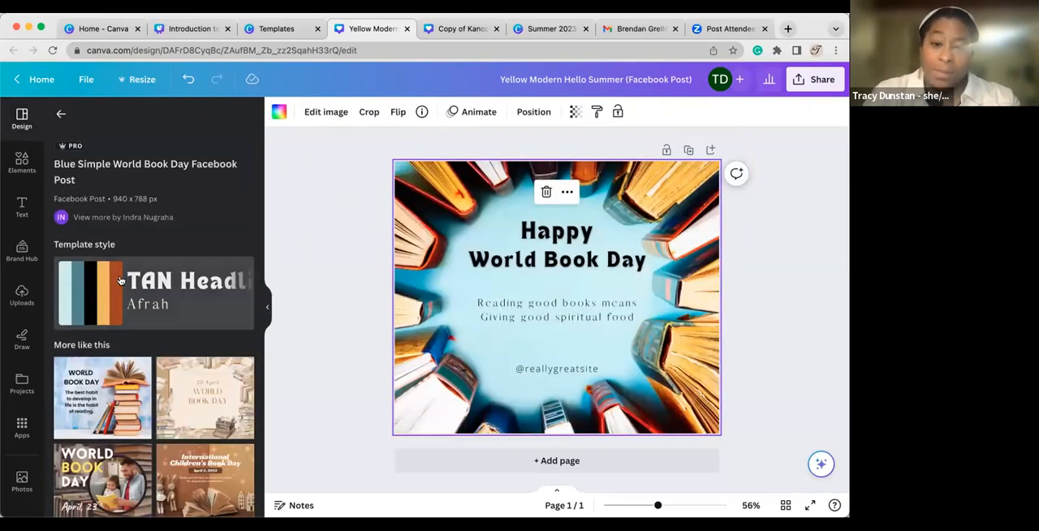
pyautogui.click(100, 300)
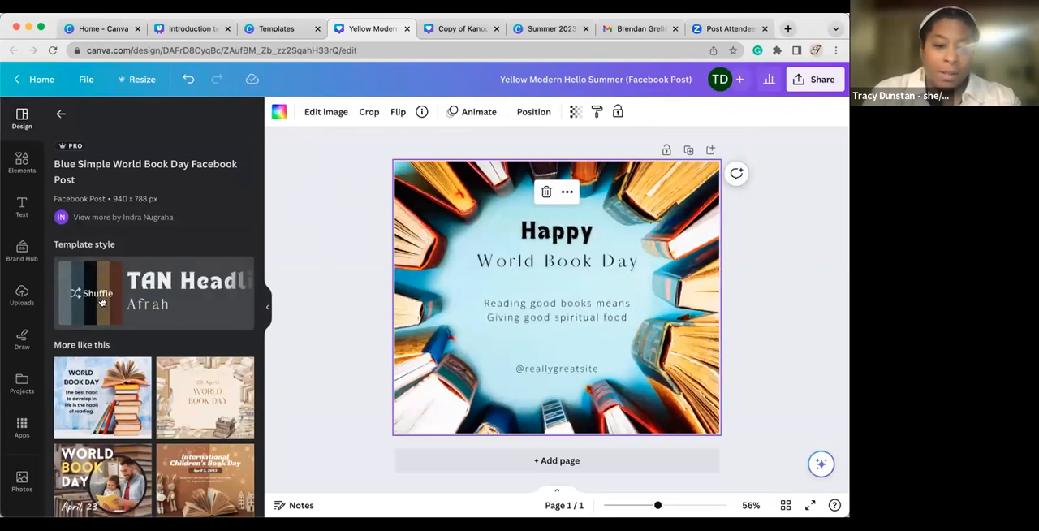
pyautogui.click(117, 302)
pyautogui.click(98, 303)
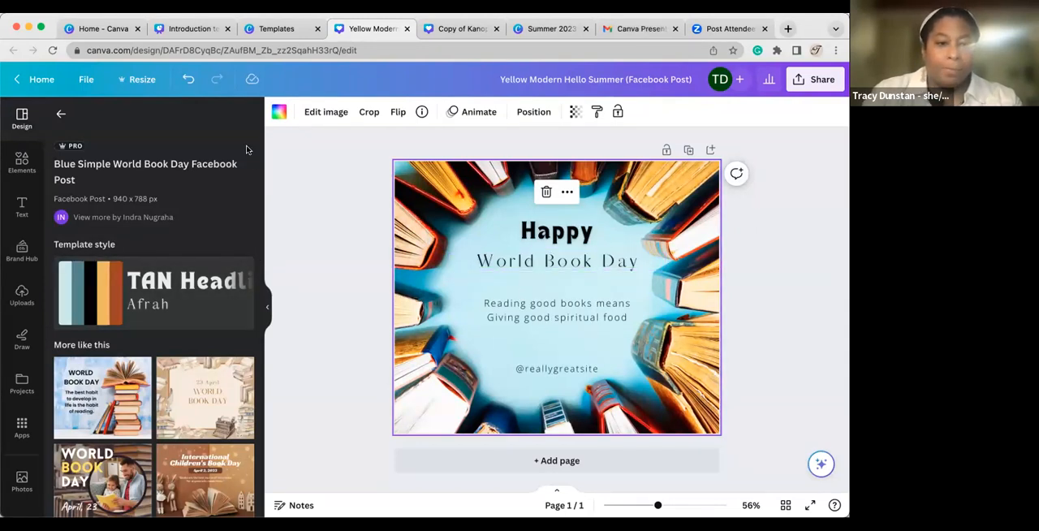
# Revisit the how-to slide, close the Hello Summer template preview, and return to the World Book Day design.
pyautogui.click(190, 29)
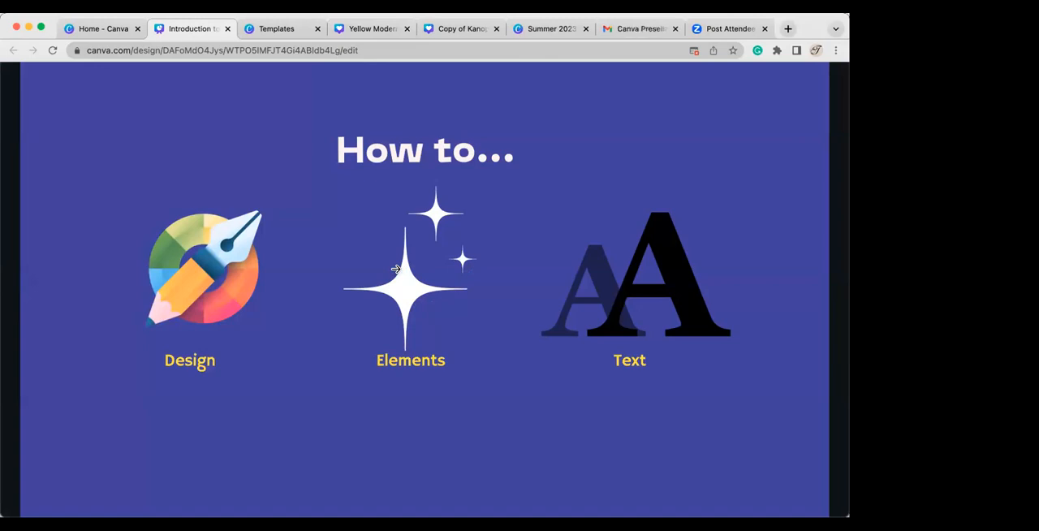
pyautogui.click(276, 27)
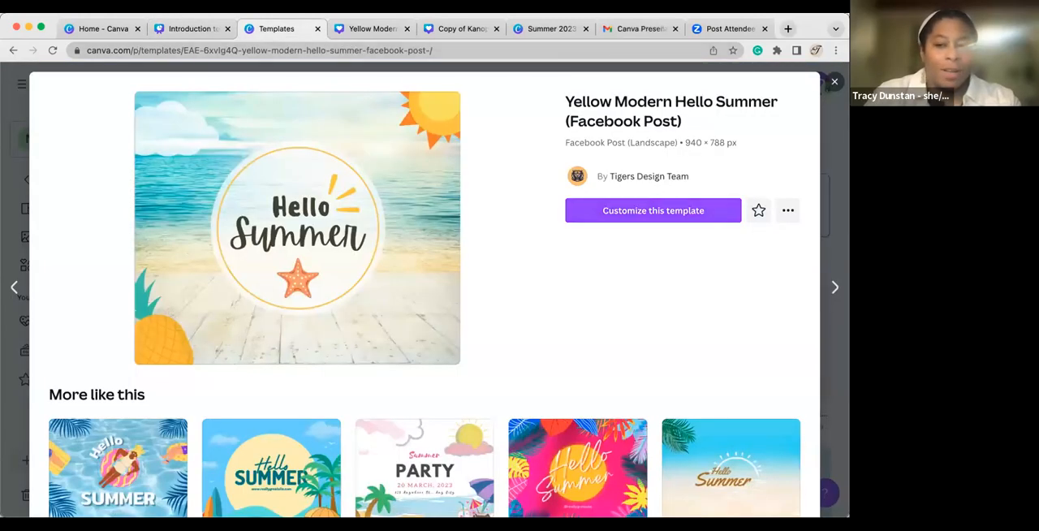
pyautogui.click(835, 82)
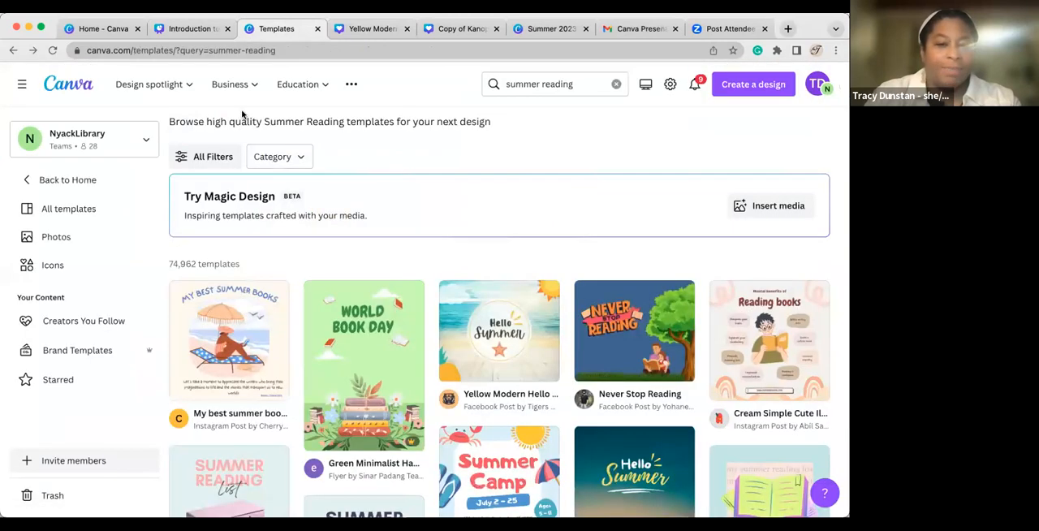
pyautogui.moveTo(208, 95)
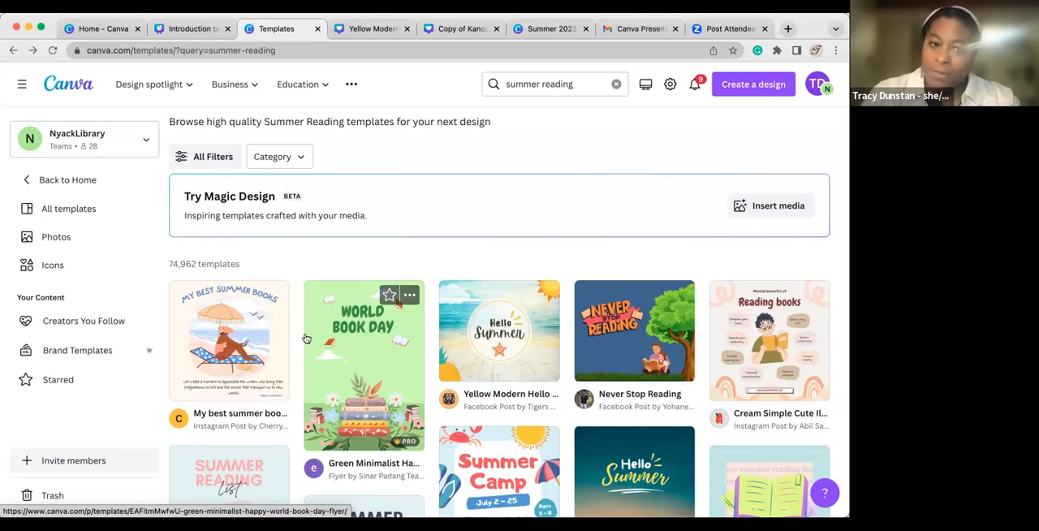
pyautogui.click(202, 31)
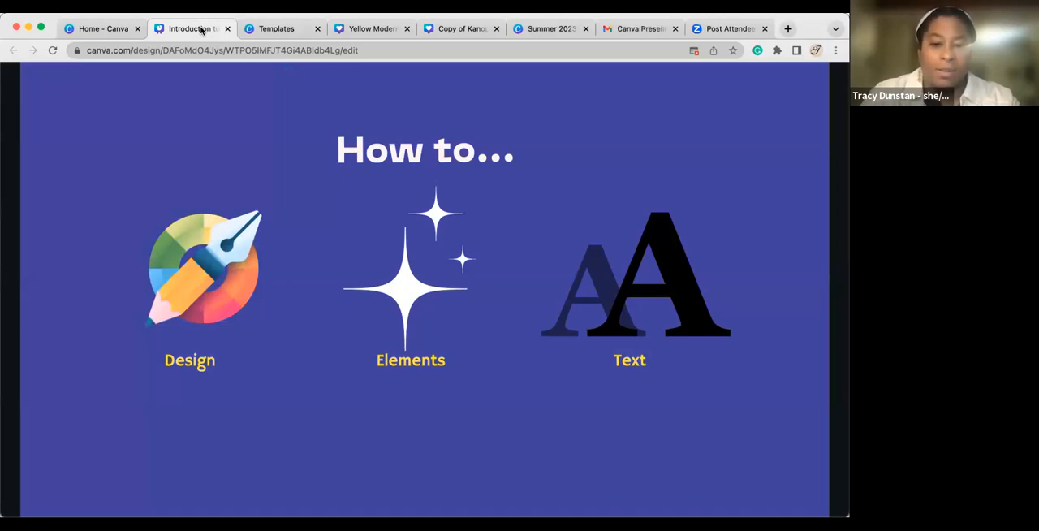
pyautogui.click(265, 33)
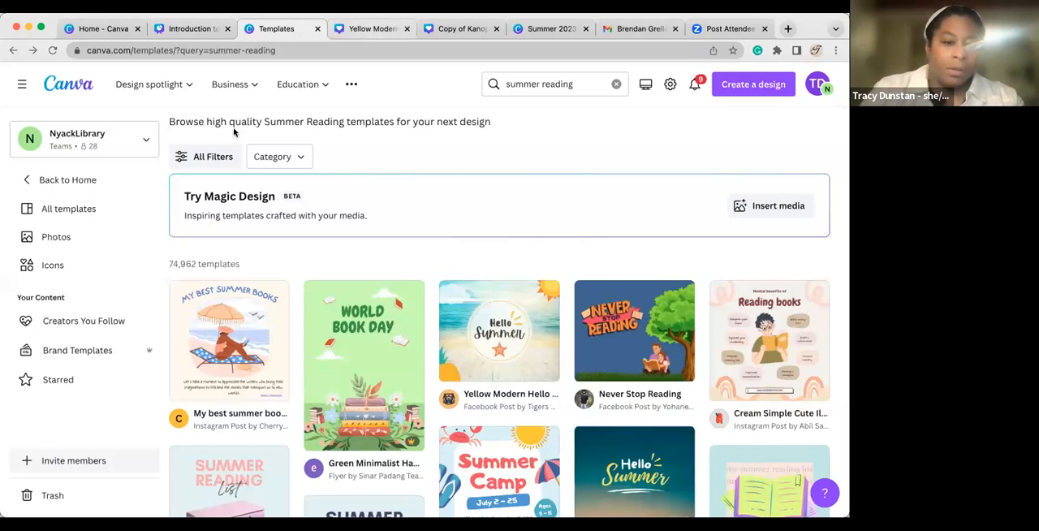
pyautogui.hotkey('ctrl', 'Tab')
# Add a square shape and stretch it into a wide rectangle across the World Book Day and quote text.
pyautogui.click(13, 168)
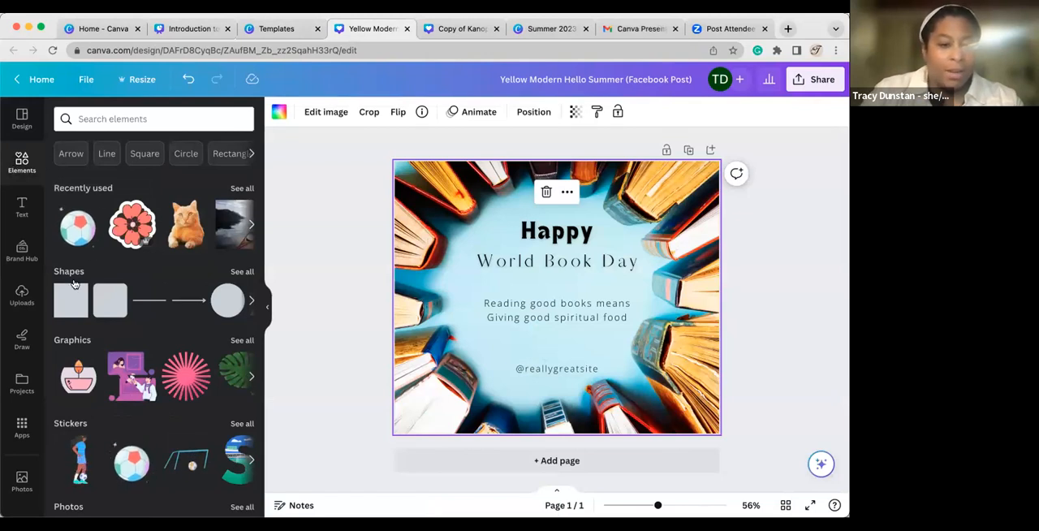
pyautogui.click(69, 304)
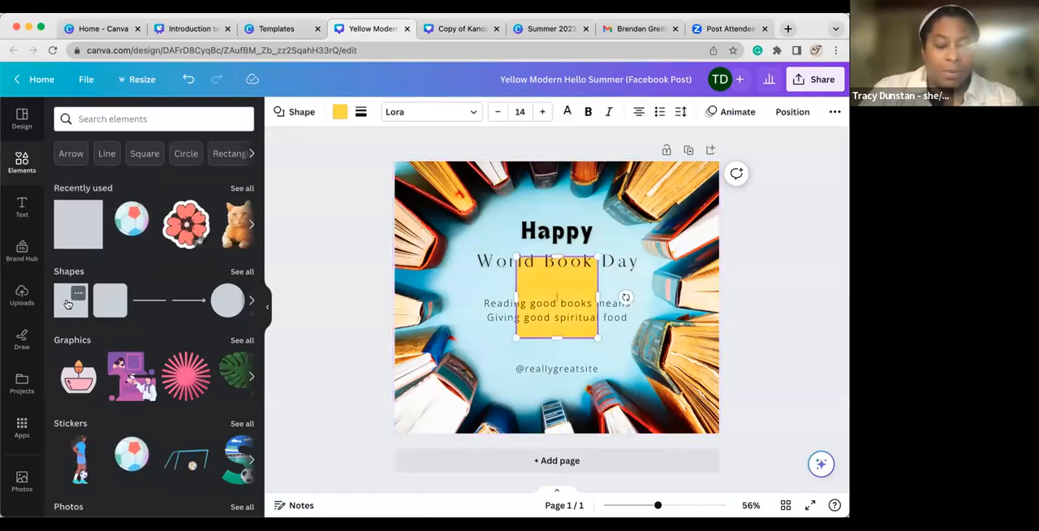
pyautogui.moveTo(516, 258); pyautogui.dragTo(469, 241)
pyautogui.moveTo(596, 334); pyautogui.dragTo(664, 336)
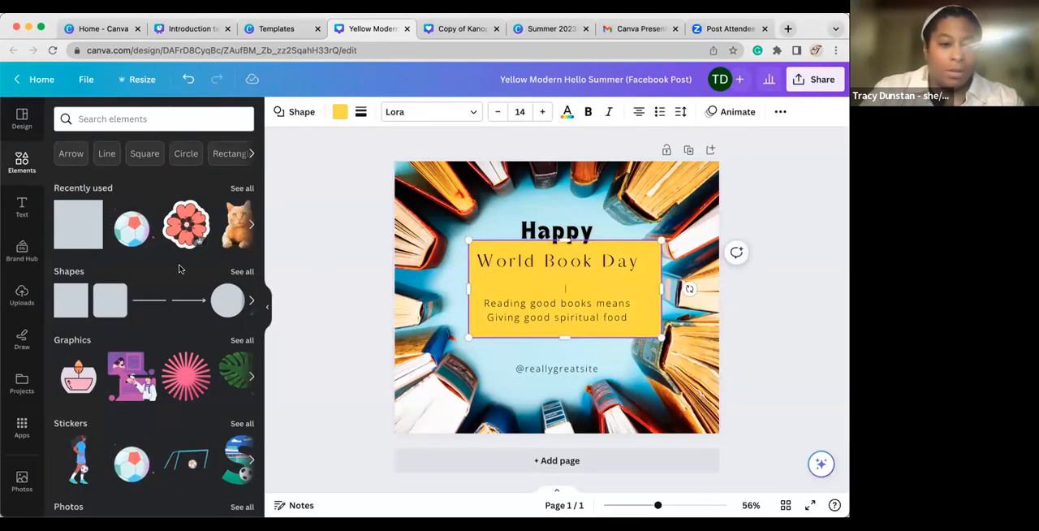
# Look up Line elements and add the vertical line graphic to the page.
pyautogui.click(104, 156)
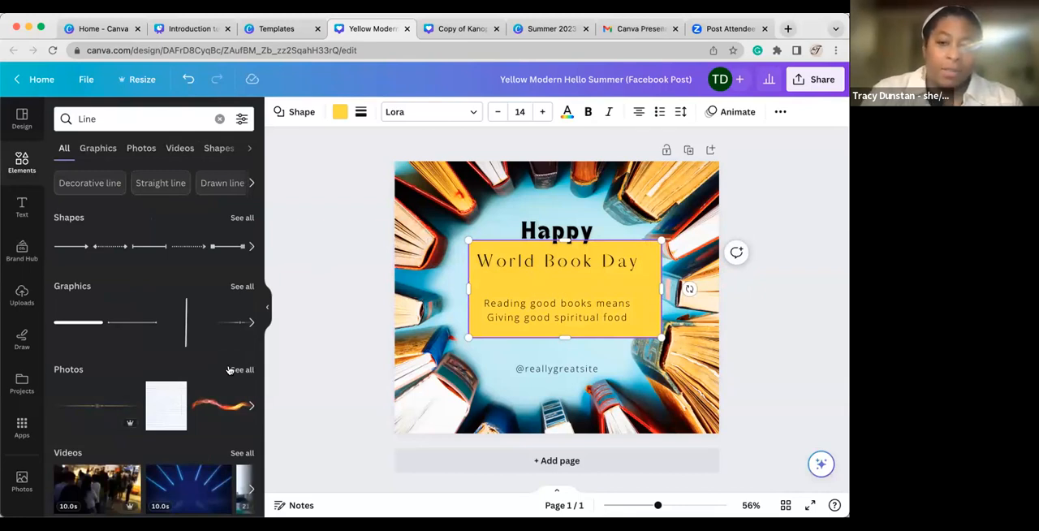
pyautogui.moveTo(128, 427)
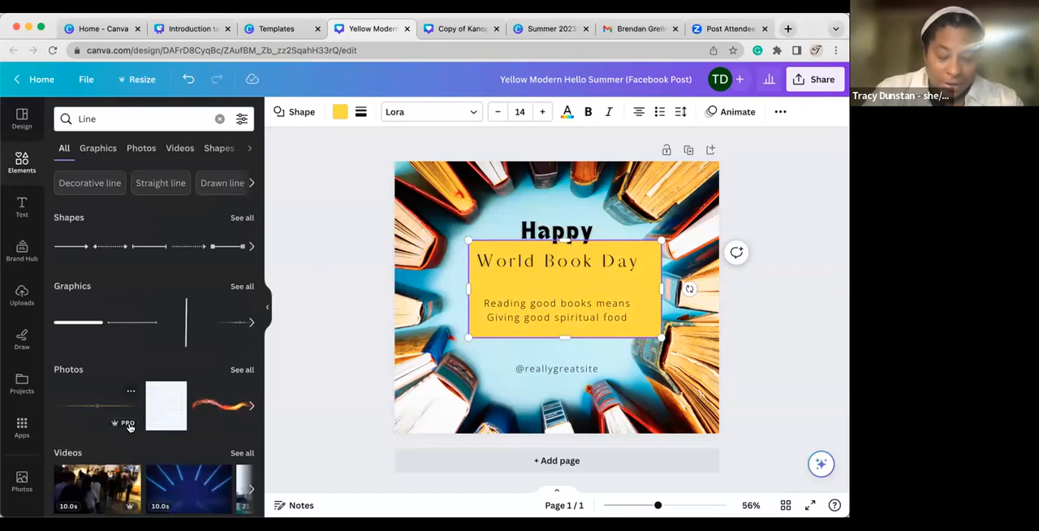
pyautogui.click(185, 325)
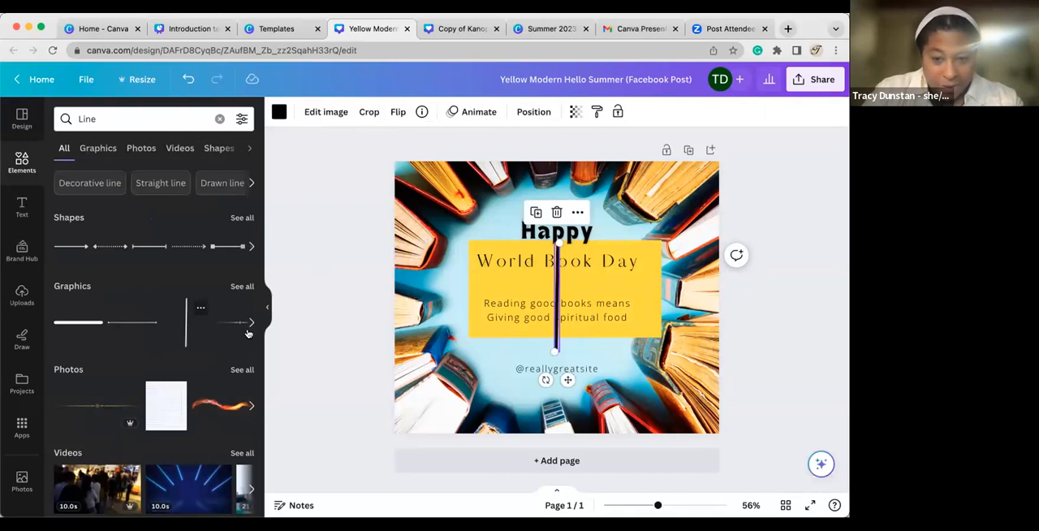
# Add the 10.0 s blue light-streak video from the Line results to the page.
pyautogui.scroll(-3, 236, 383)
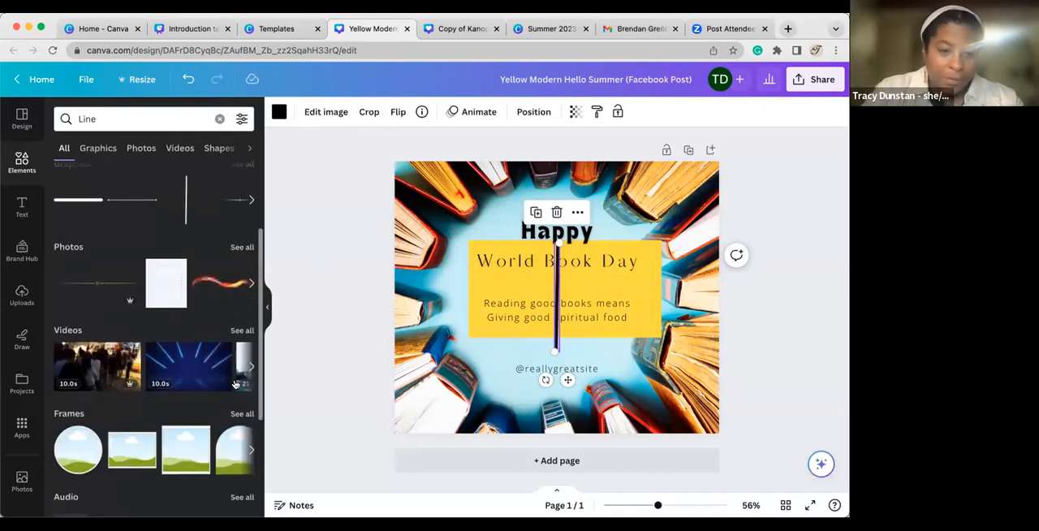
pyautogui.scroll(-1, 235, 383)
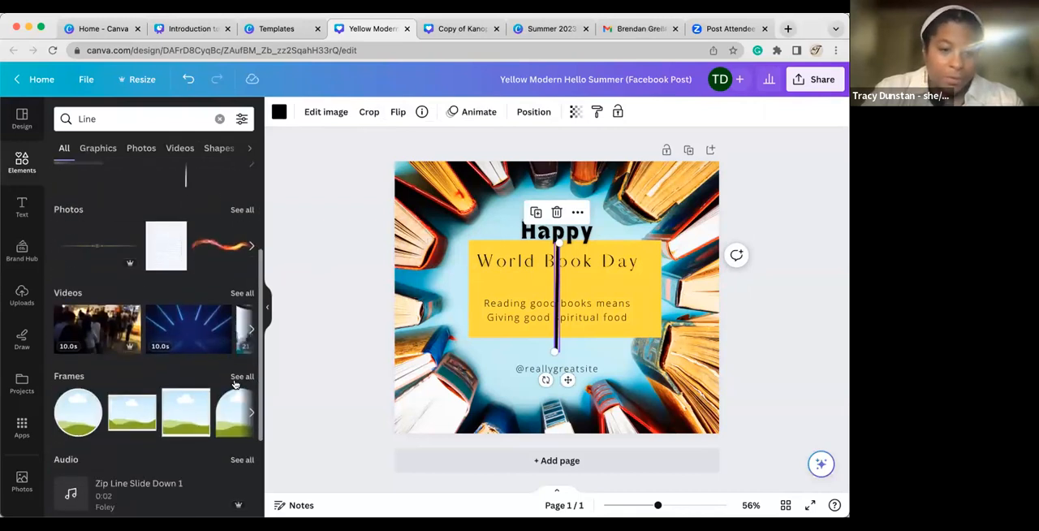
pyautogui.click(197, 341)
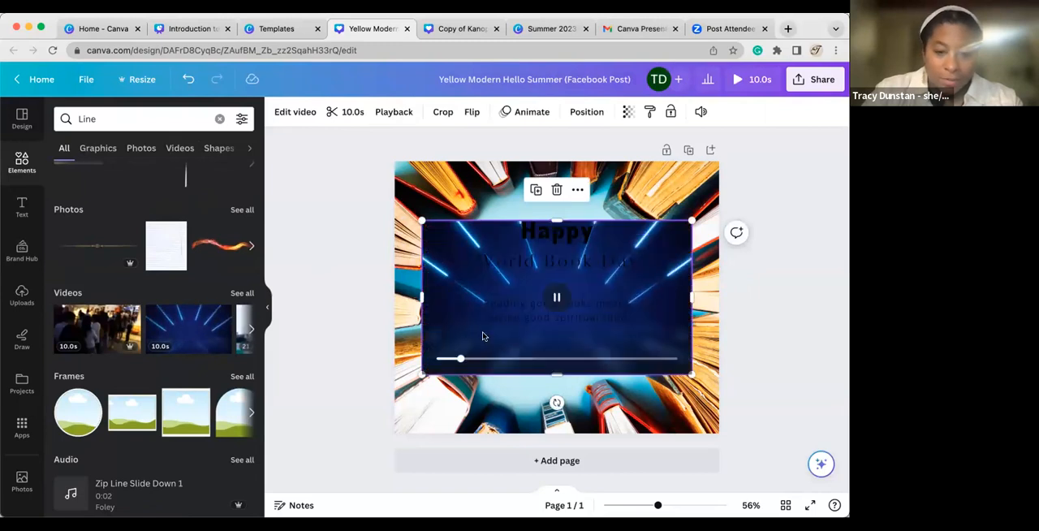
# Undo the additions of the video, the vertical line and the yellow rectangle.
pyautogui.press('super+z')
pyautogui.press('super+z')
pyautogui.press('super+z')
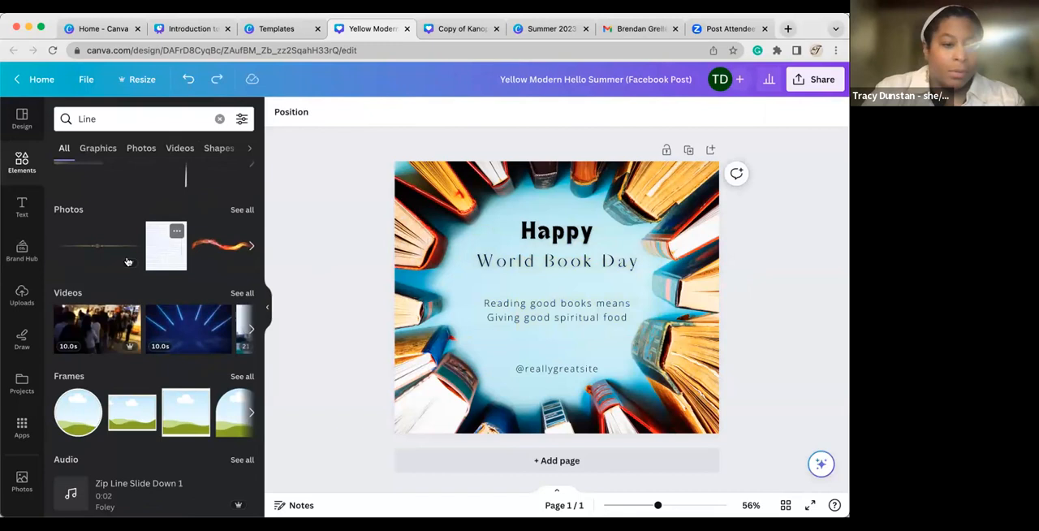
# Show only frames in the Line results and add the bordered landscape rectangular frame to the page.
pyautogui.scroll(2, 105, 260)
pyautogui.scroll(2, 105, 260)
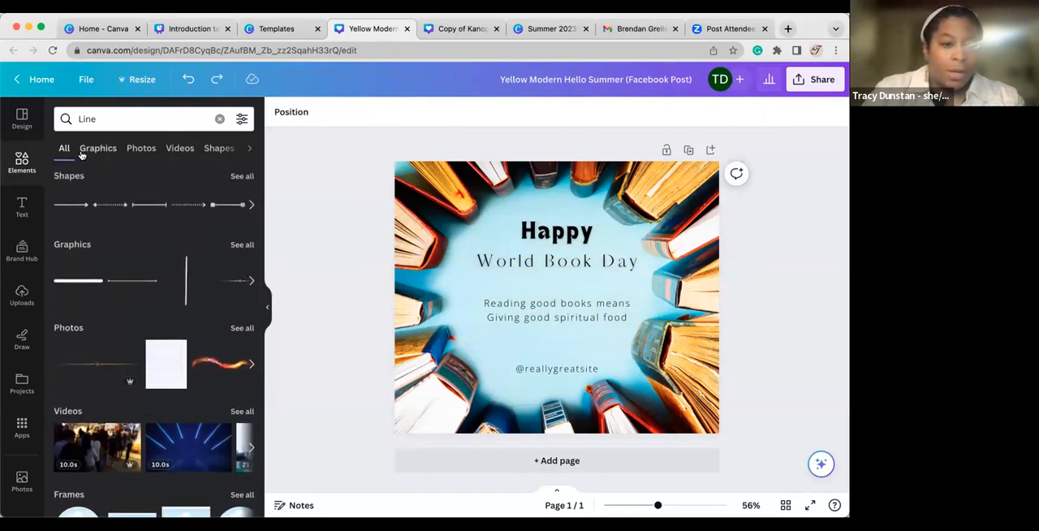
pyautogui.click(249, 148)
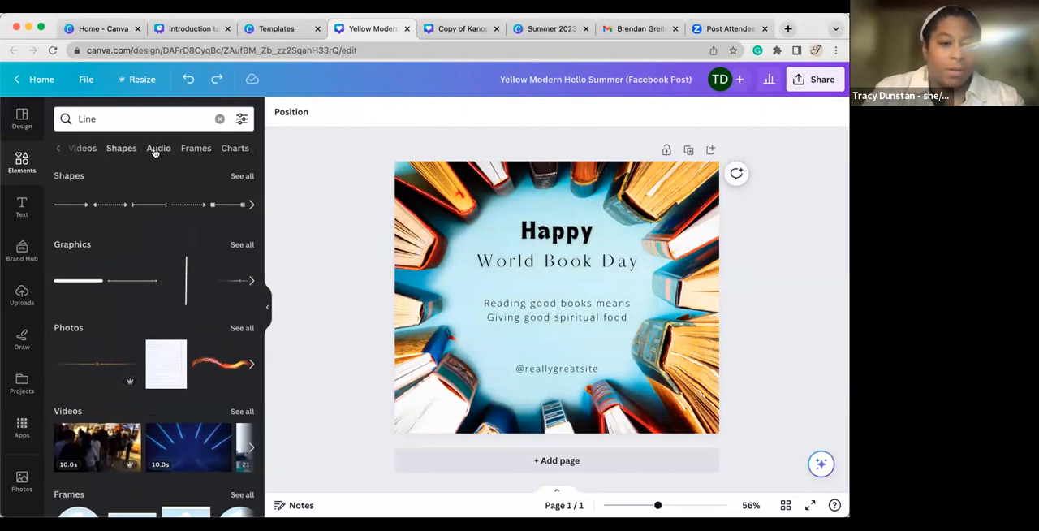
pyautogui.click(196, 148)
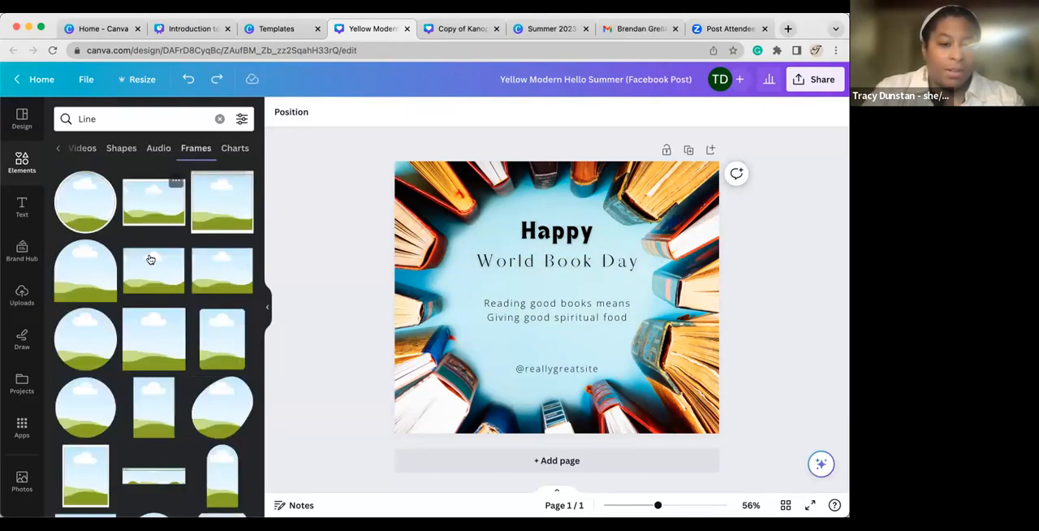
pyautogui.click(150, 220)
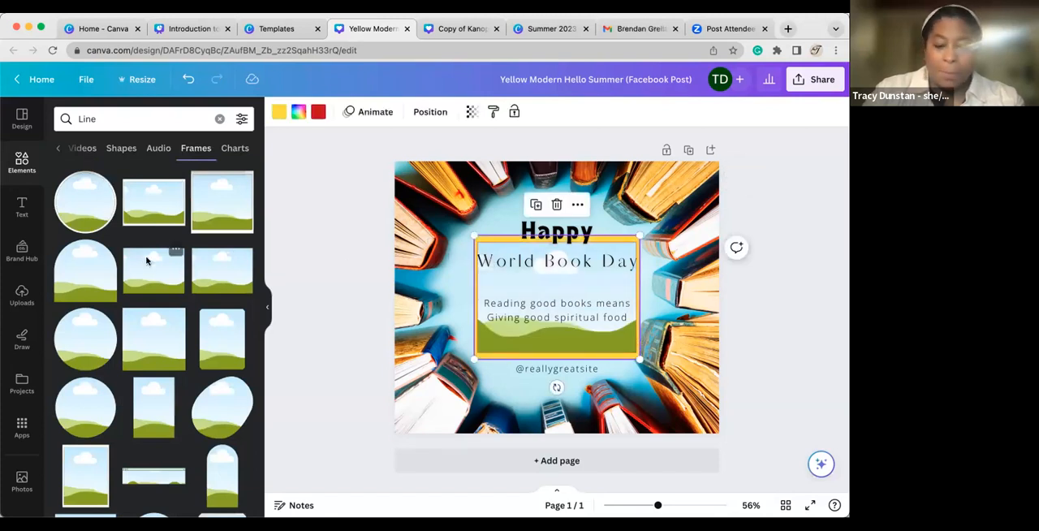
# Delete the bordered landscape frame from the page.
pyautogui.press('Delete')
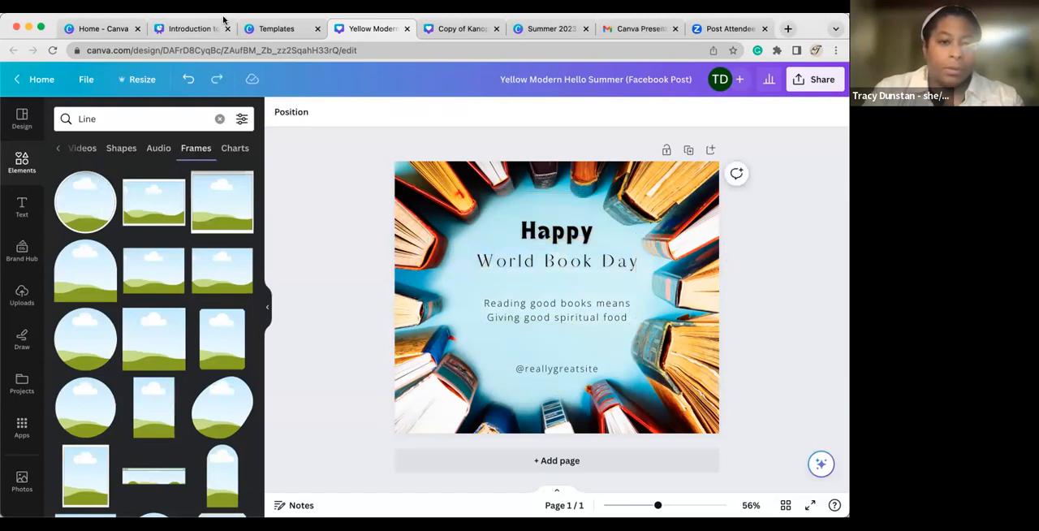
# Check the "How to..." slide of the presentation and return to the Yellow Modern Hello Summer design.
pyautogui.click(195, 30)
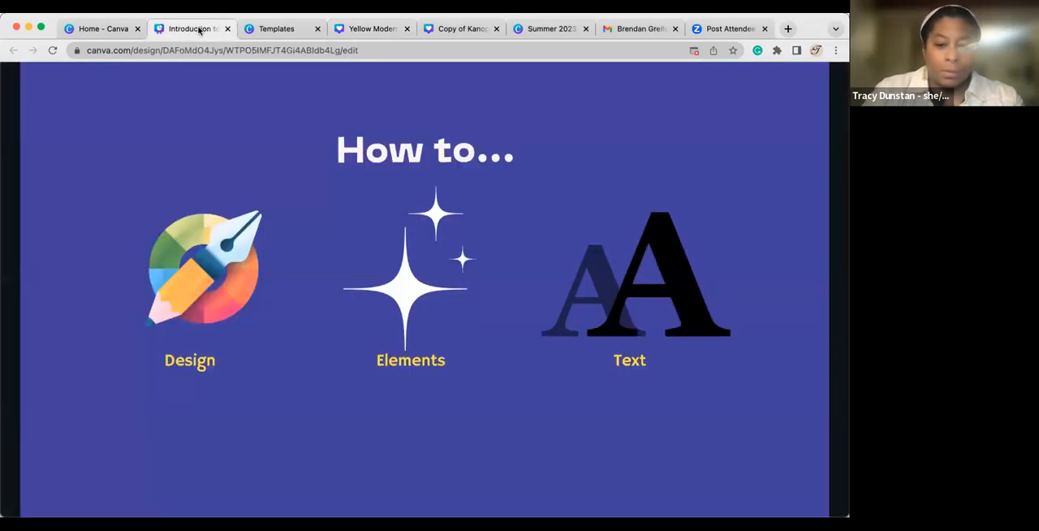
pyautogui.click(284, 30)
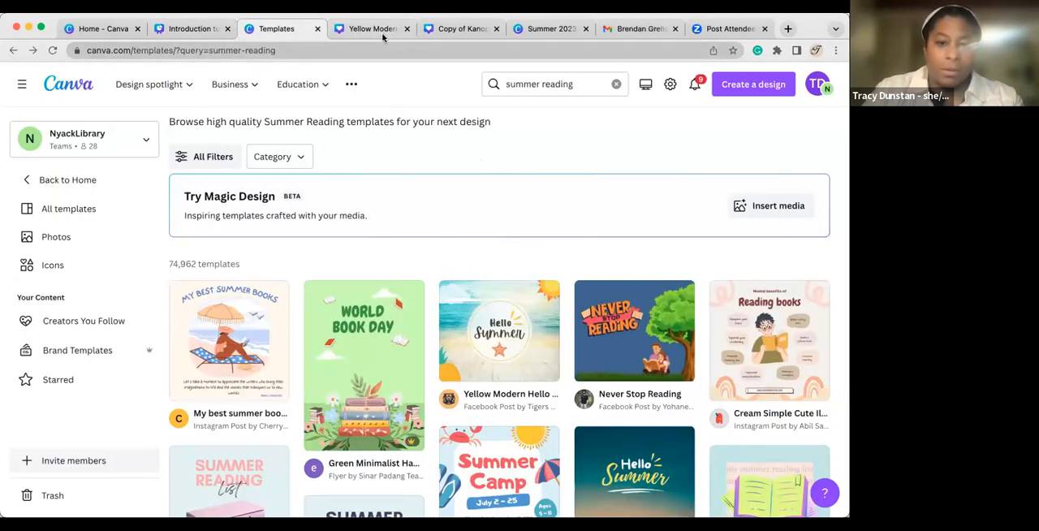
pyautogui.hotkey('ctrl', 'Tab')
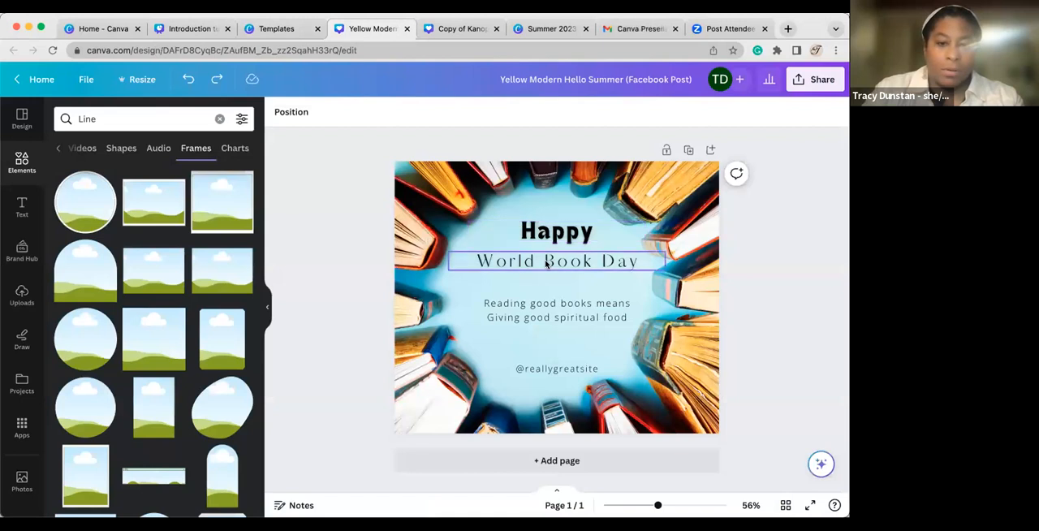
# Move the "World Book Day" text to the page's lower edge and try the Background and Neon effects on it.
pyautogui.click(551, 260)
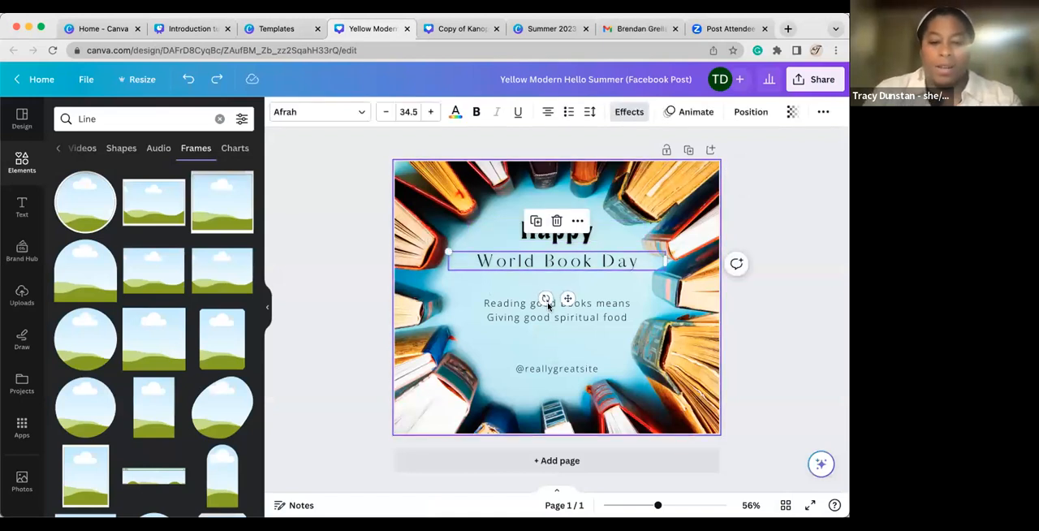
pyautogui.moveTo(567, 299); pyautogui.dragTo(542, 422)
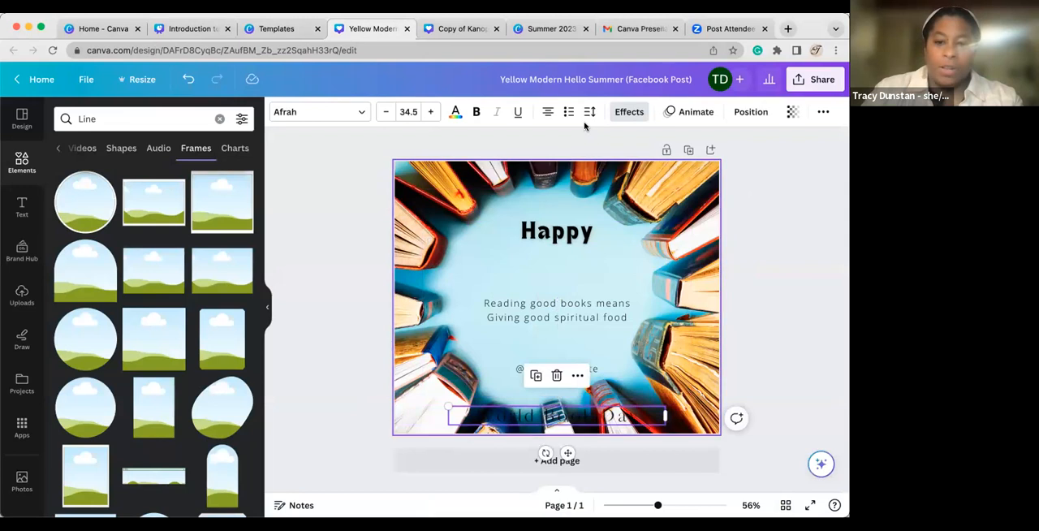
pyautogui.click(632, 111)
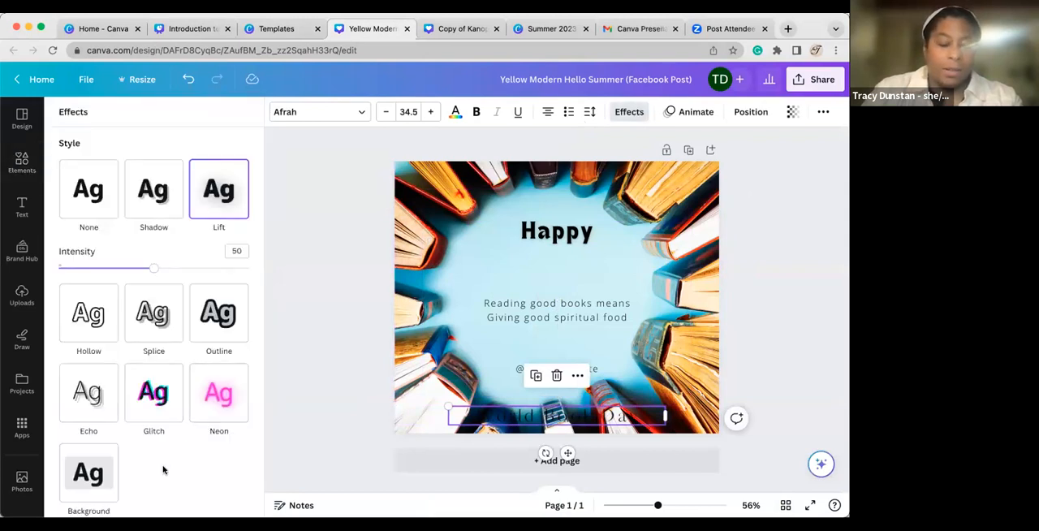
pyautogui.scroll(-3, 165, 469)
pyautogui.click(93, 382)
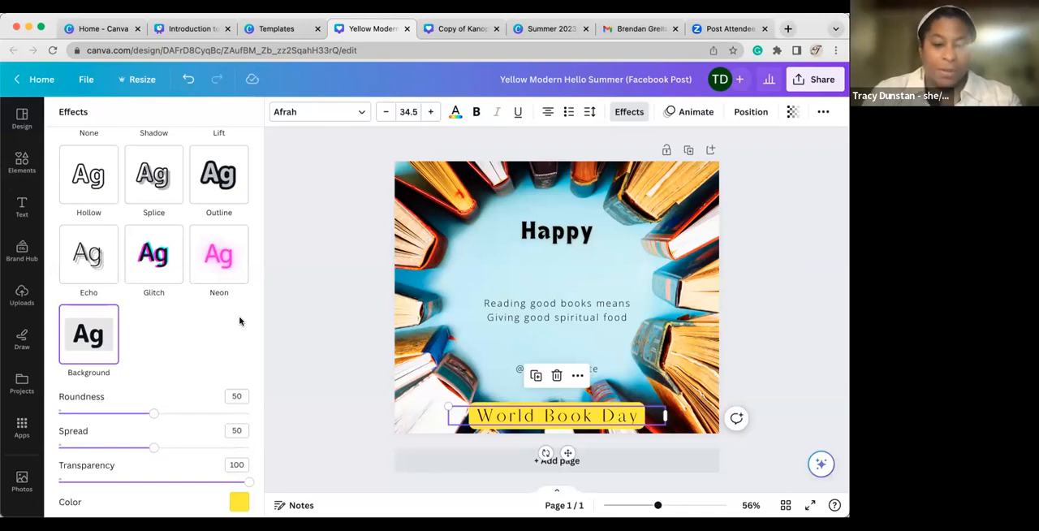
pyautogui.click(227, 264)
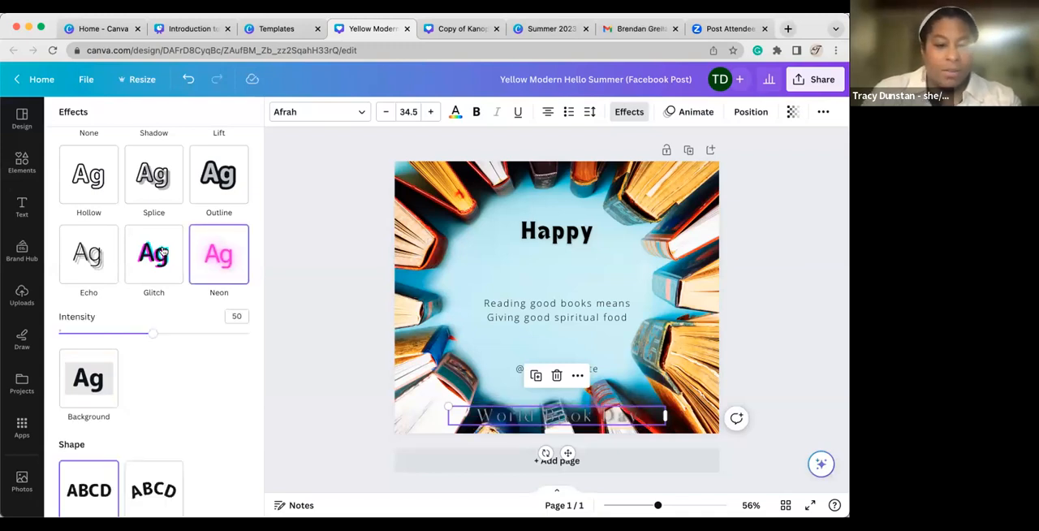
# Move the "World Book Day" text back under "Happy" and try the Glitch and Outline effects on it.
pyautogui.moveTo(491, 418); pyautogui.dragTo(495, 266)
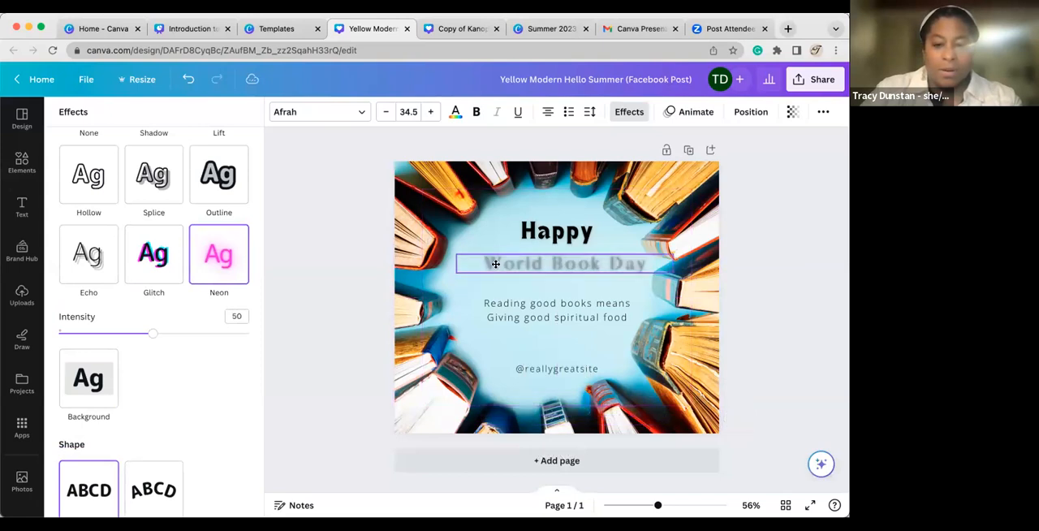
pyautogui.click(155, 258)
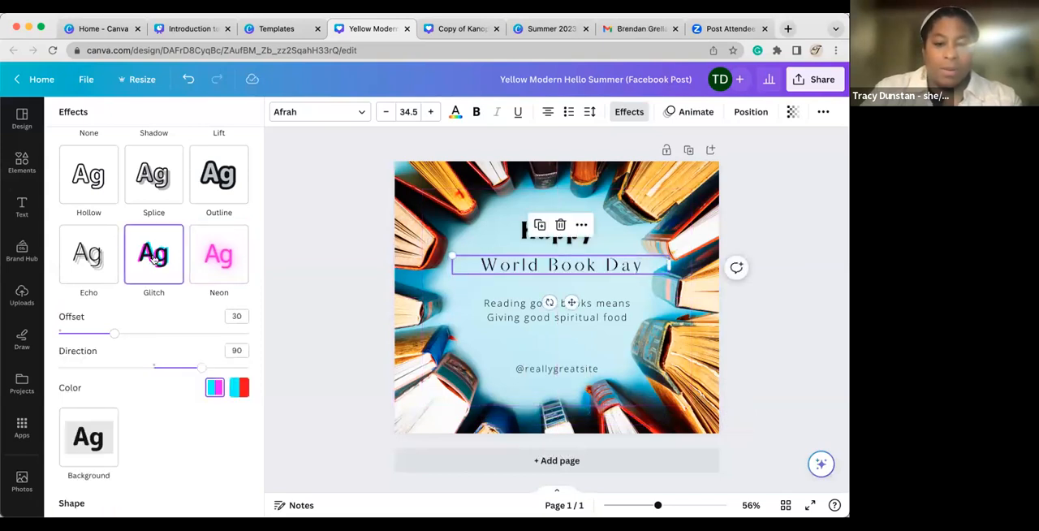
pyautogui.click(216, 187)
pyautogui.scroll(-2, 182, 440)
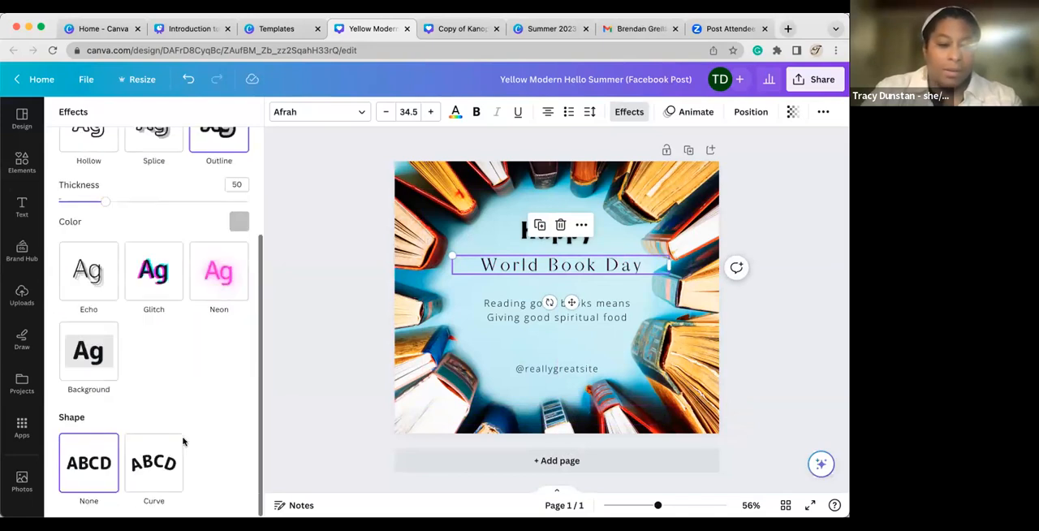
# Apply the Curve shape to the "World Book Day" text and move it up against "Happy".
pyautogui.click(154, 463)
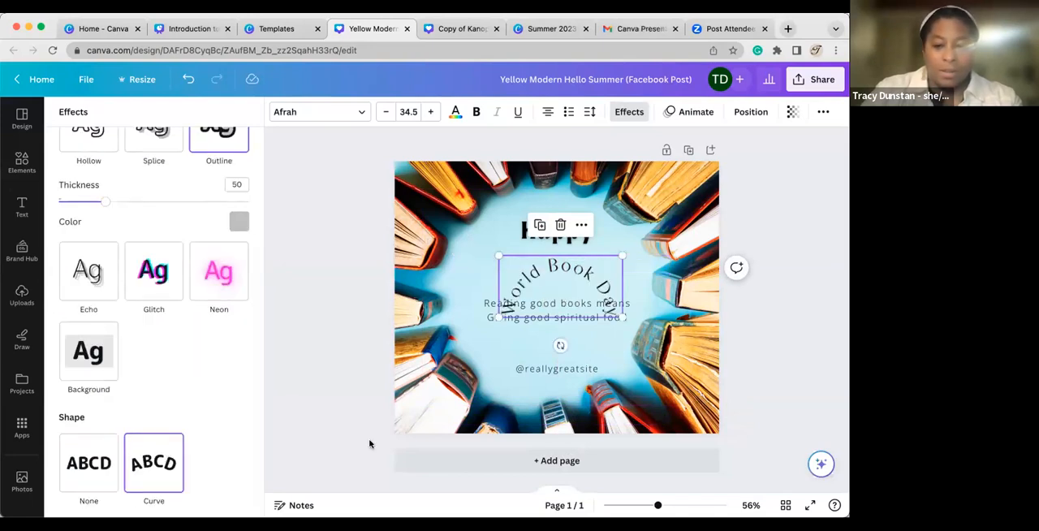
pyautogui.moveTo(550, 271); pyautogui.dragTo(547, 251)
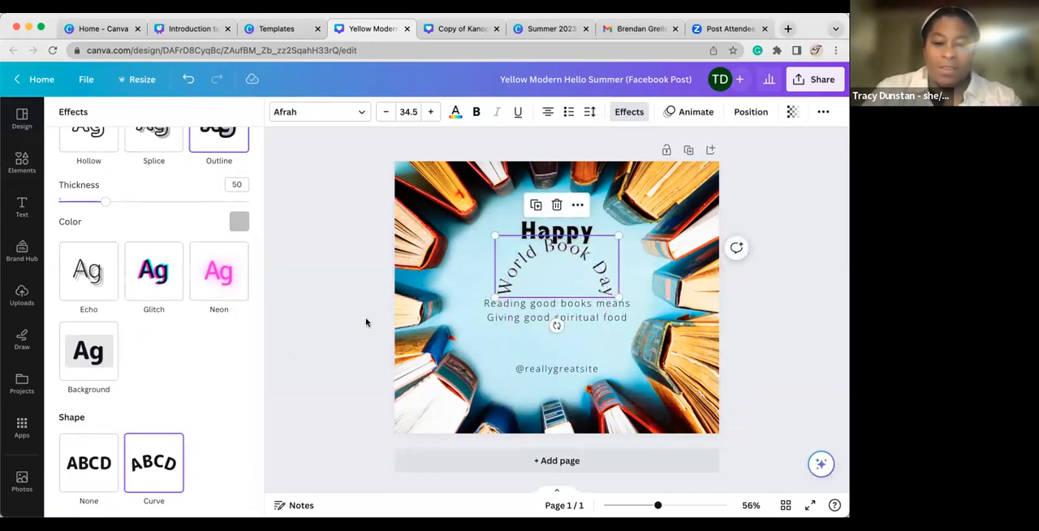
# Try the Background and Lift effects on the curved "World Book Day" text, and set its effect style to None.
pyautogui.click(81, 359)
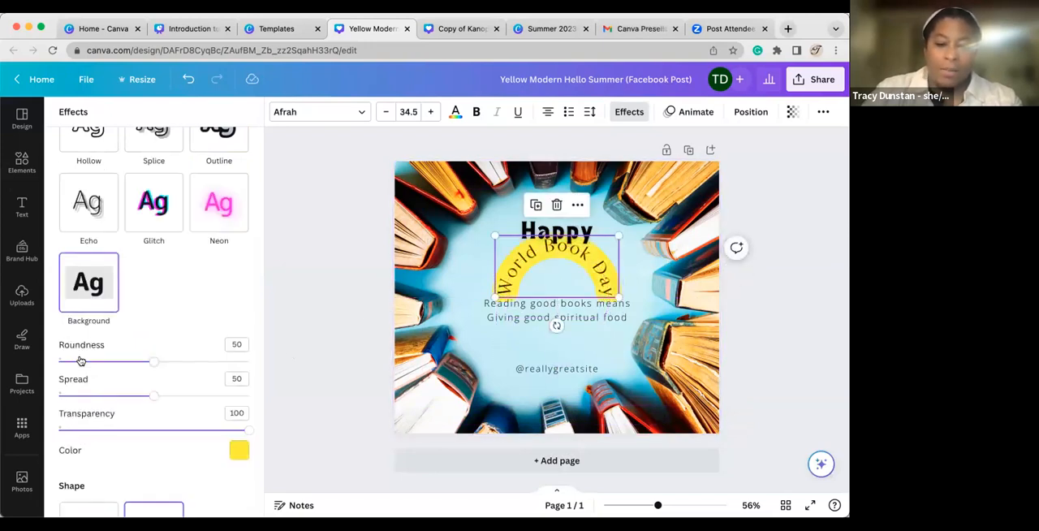
pyautogui.scroll(4, 91, 357)
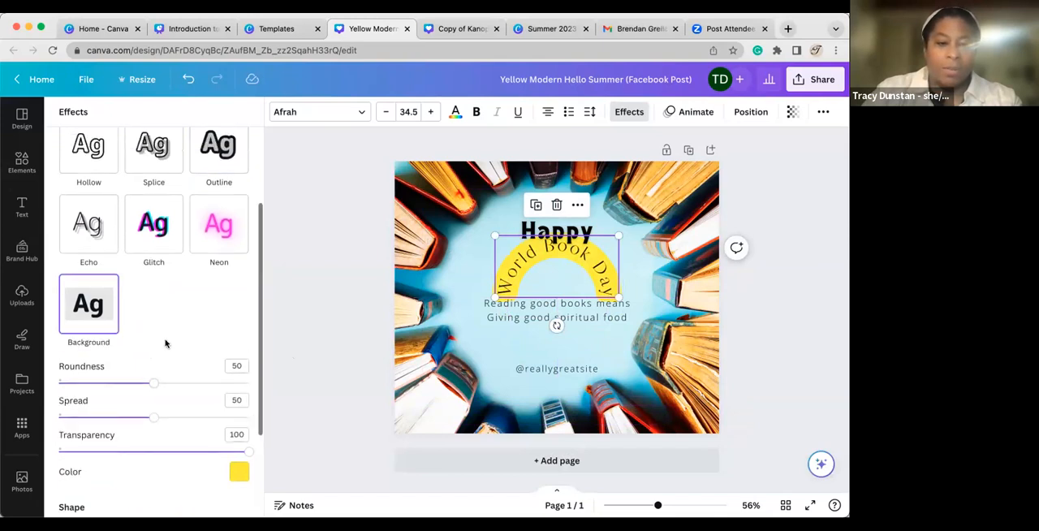
pyautogui.click(218, 189)
pyautogui.click(153, 195)
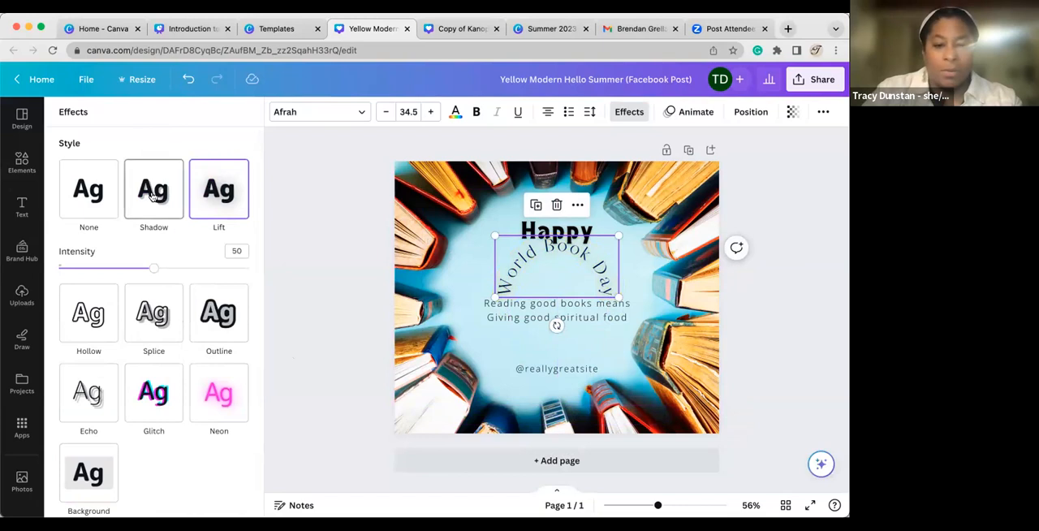
pyautogui.click(97, 202)
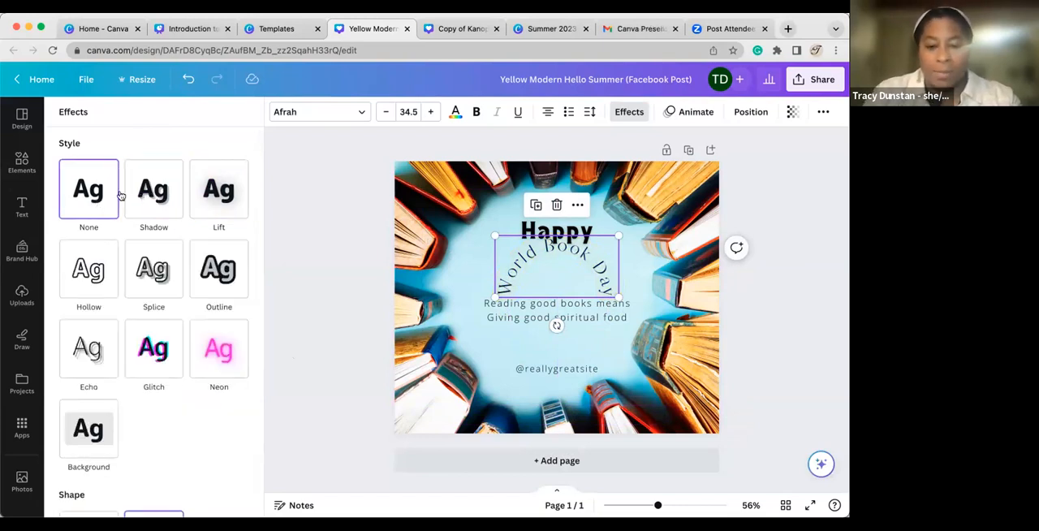
# Return to the presentation, advance to the "Content Planner, edit pdfs & Folders" slide, and follow its link to open the Content Planner.
pyautogui.click(277, 30)
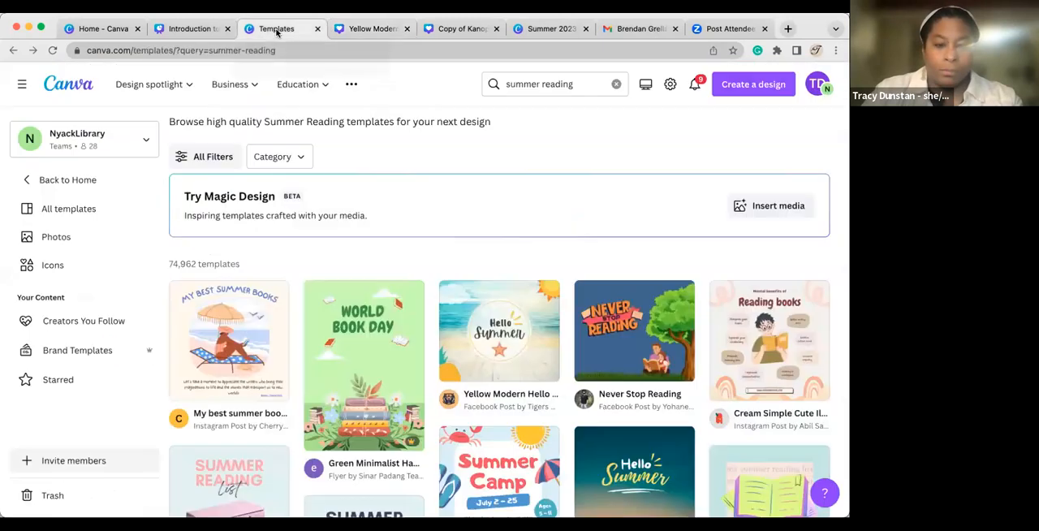
pyautogui.click(185, 30)
pyautogui.click(499, 384)
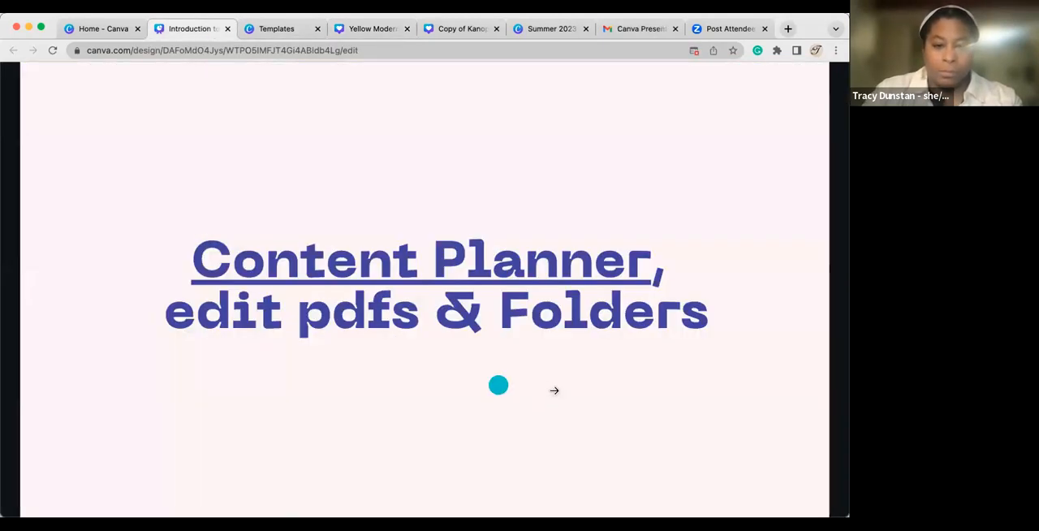
pyautogui.click(527, 265)
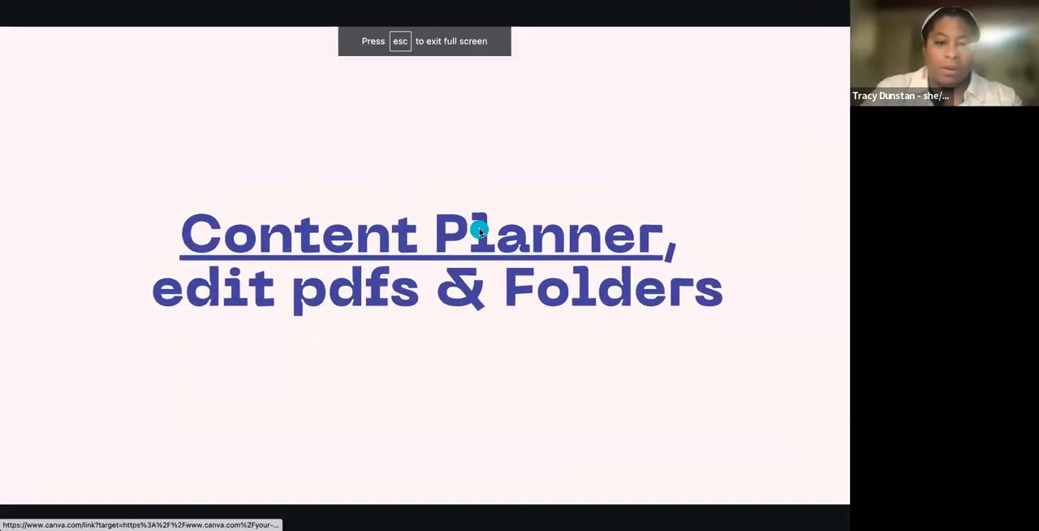
pyautogui.click(439, 216)
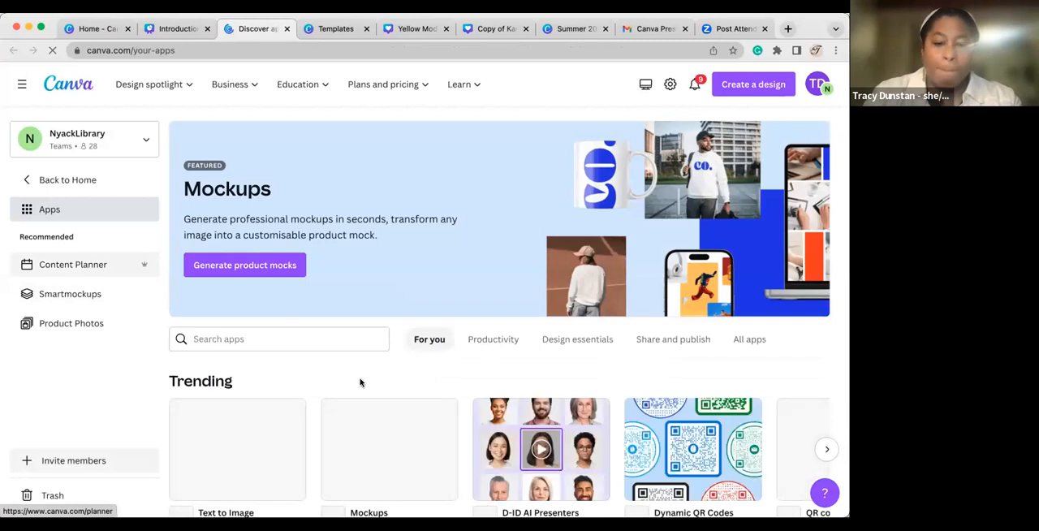
pyautogui.click(85, 266)
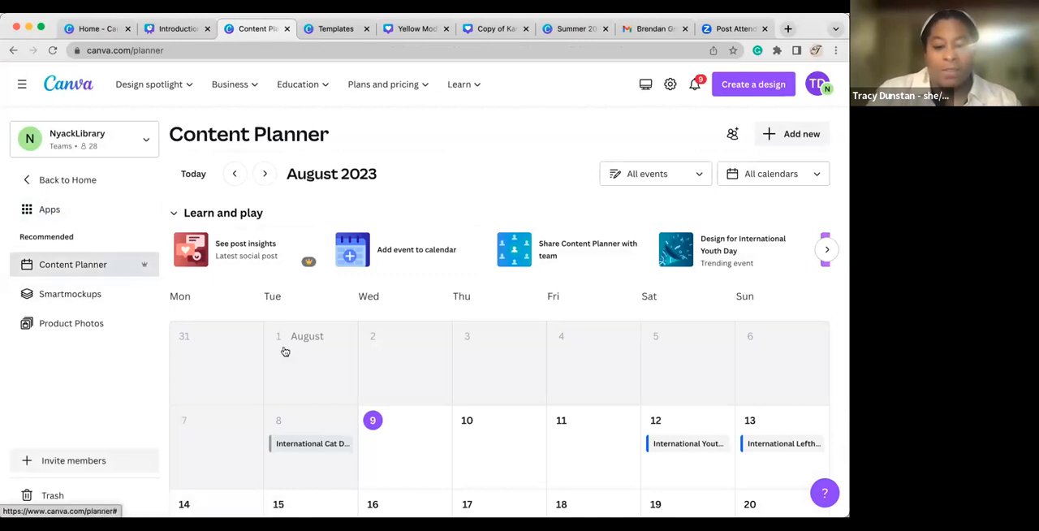
# Go back to June 2023 in the planner and view the details of the published Independence Day post on June 29.
pyautogui.scroll(-1, 285, 352)
pyautogui.scroll(1, 285, 351)
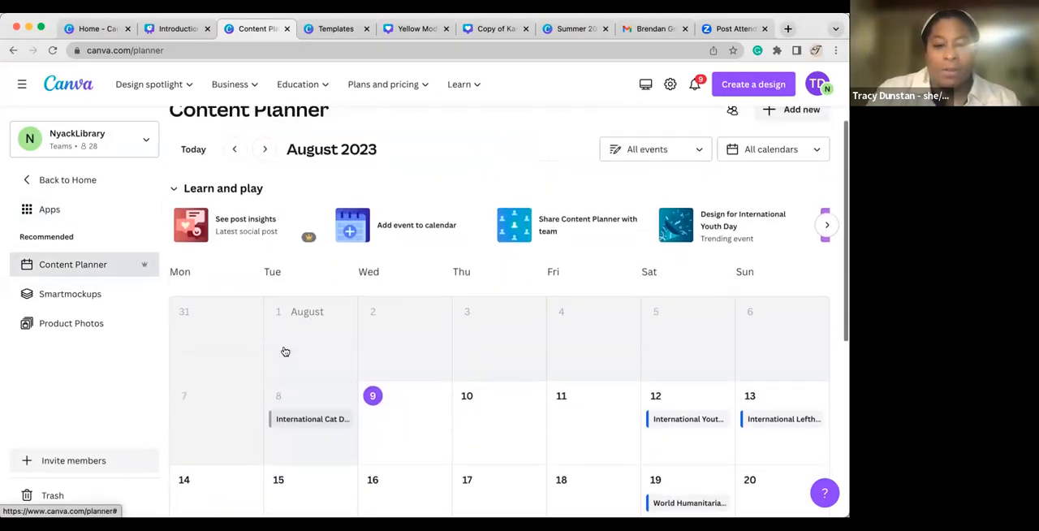
pyautogui.click(235, 148)
pyautogui.click(234, 148)
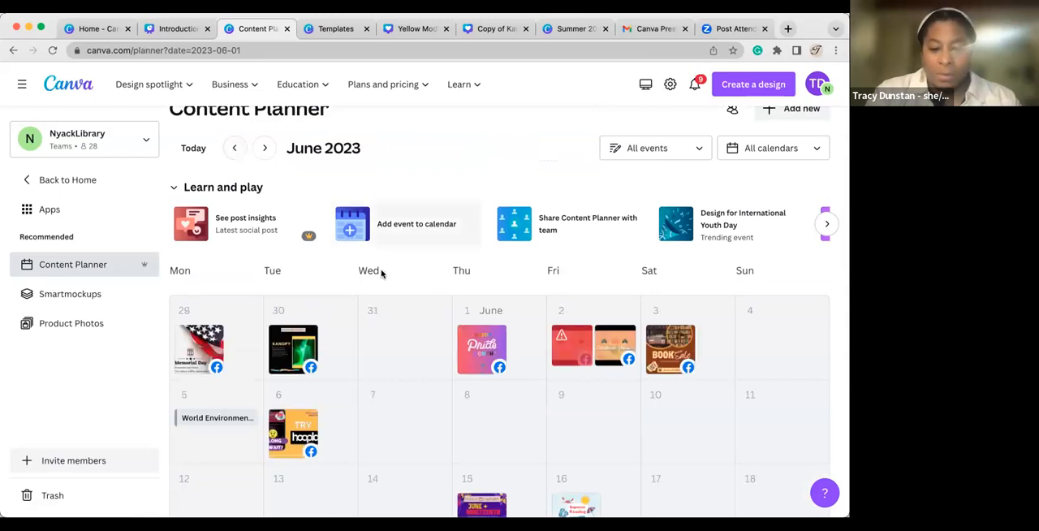
pyautogui.scroll(-2, 381, 274)
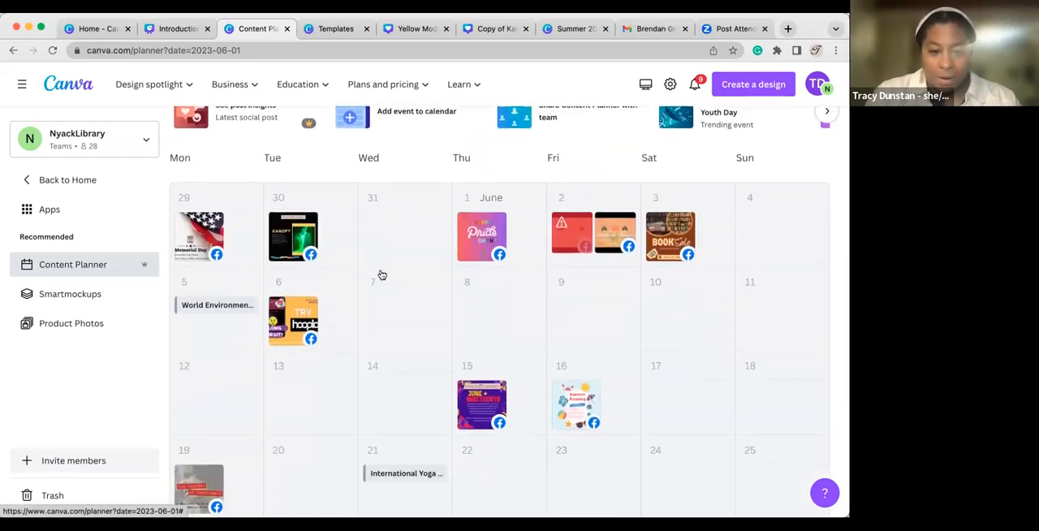
pyautogui.scroll(-2, 377, 306)
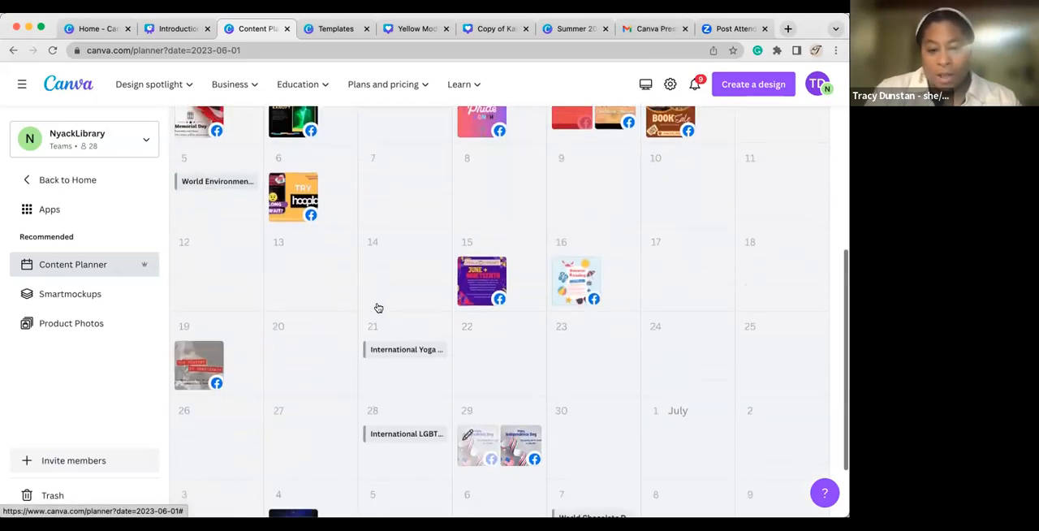
pyautogui.click(514, 444)
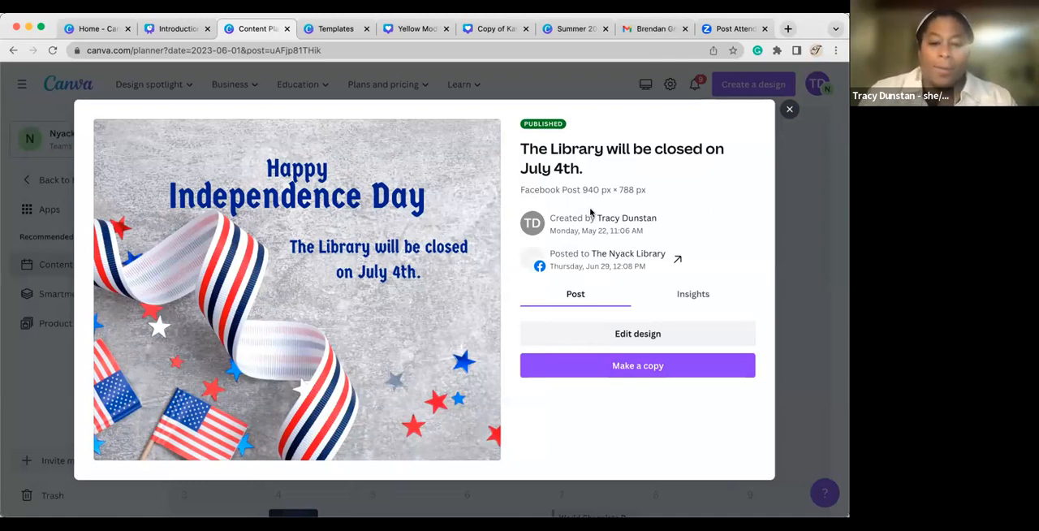
pyautogui.click(790, 110)
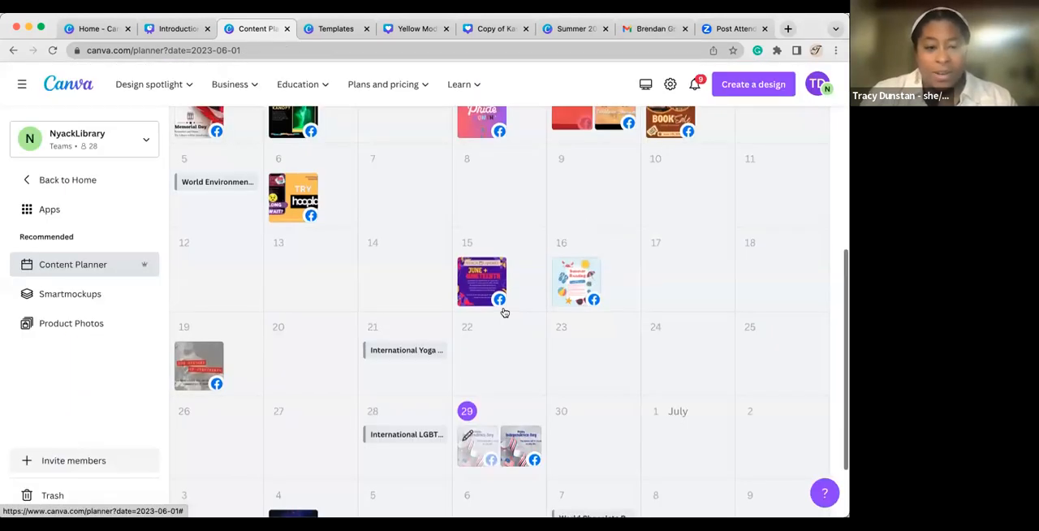
# Return the planner to August 2023 and view the design templates offered for International Cat Day.
pyautogui.scroll(3, 504, 313)
pyautogui.scroll(3, 504, 311)
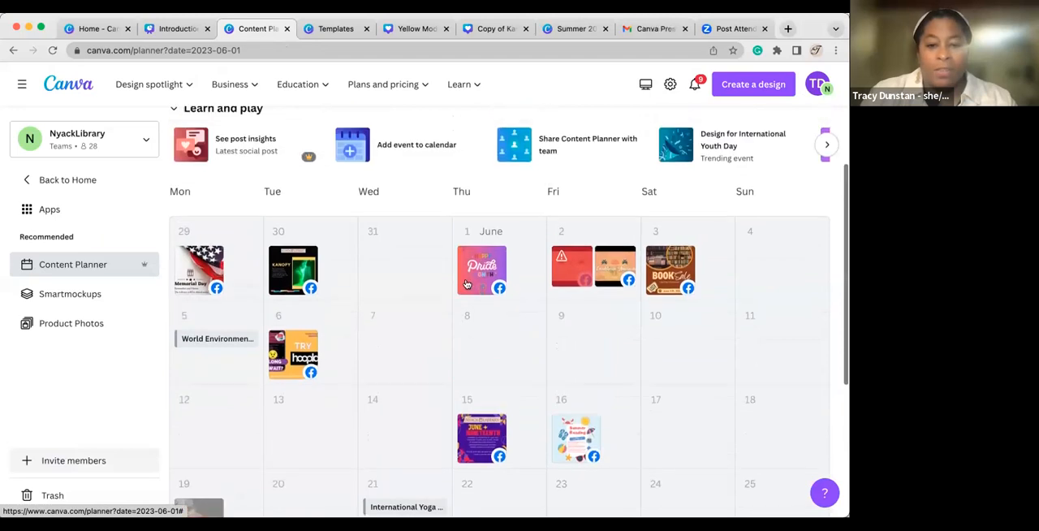
pyautogui.click(269, 175)
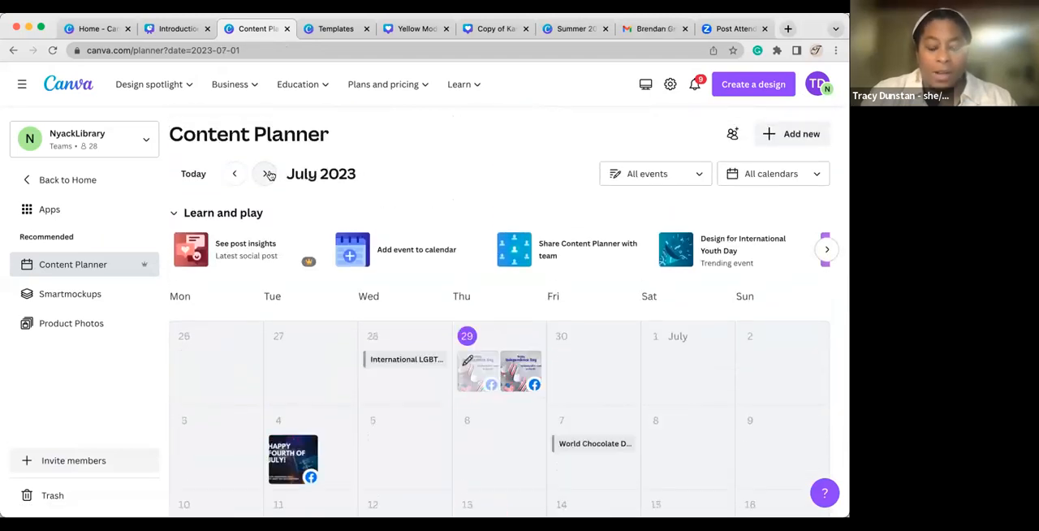
pyautogui.click(268, 174)
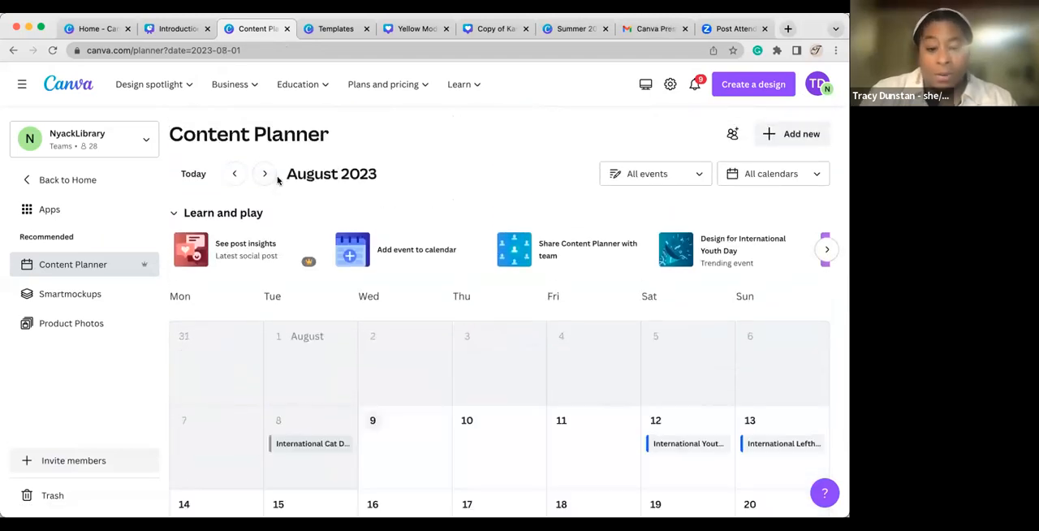
pyautogui.scroll(-2, 344, 293)
pyautogui.click(312, 329)
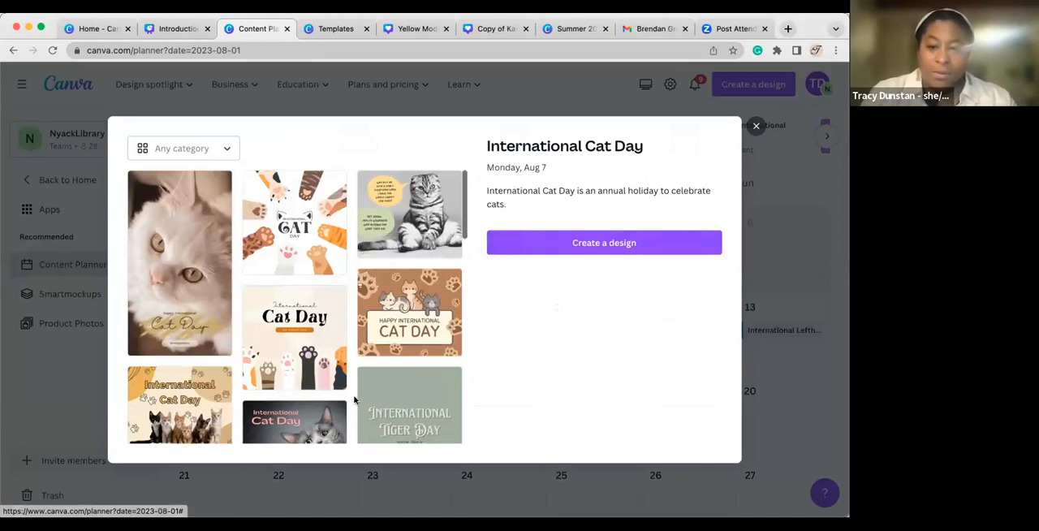
pyautogui.click(756, 128)
# Look over the rest of the August 2023 calendar and return to the presentation's Content Planner slide.
pyautogui.scroll(-2, 511, 397)
pyautogui.scroll(2, 513, 397)
pyautogui.scroll(2, 513, 397)
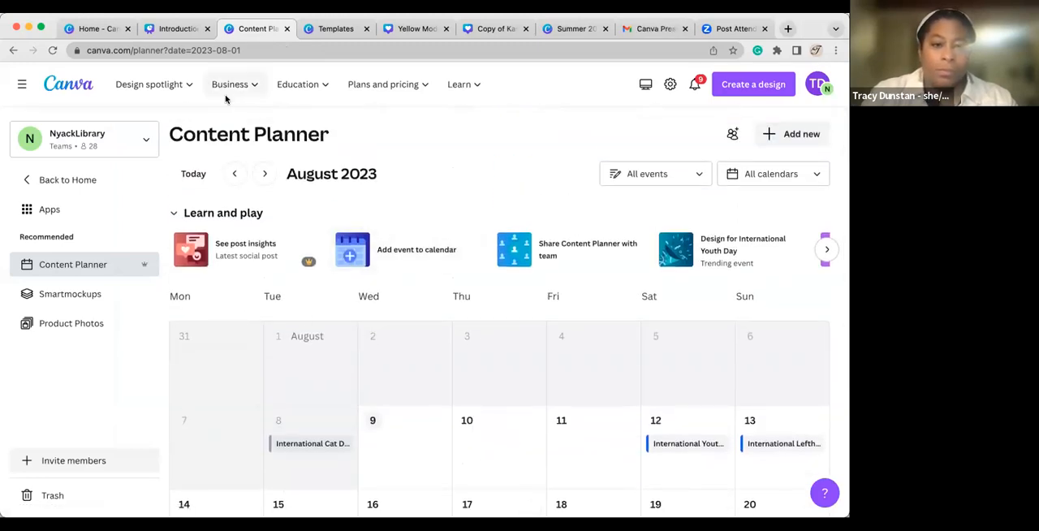
pyautogui.click(177, 31)
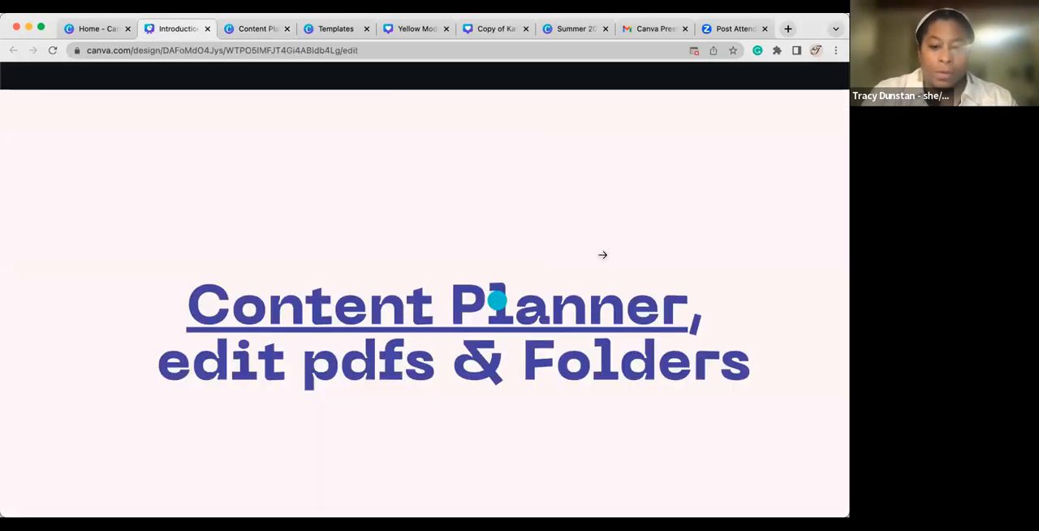
# From the Content Planner, import the Library Trivia Night PDF as a new design and open it for editing.
pyautogui.click(259, 30)
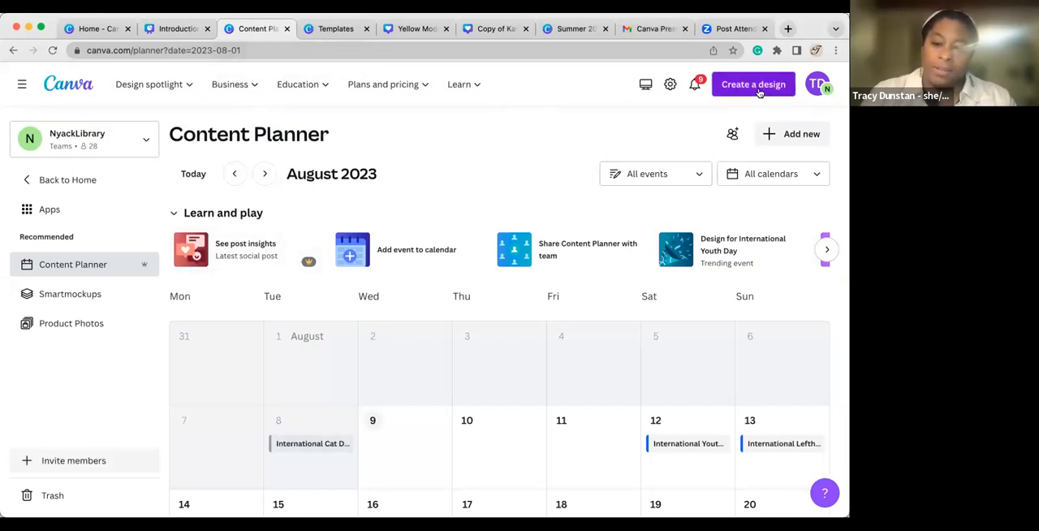
pyautogui.click(760, 87)
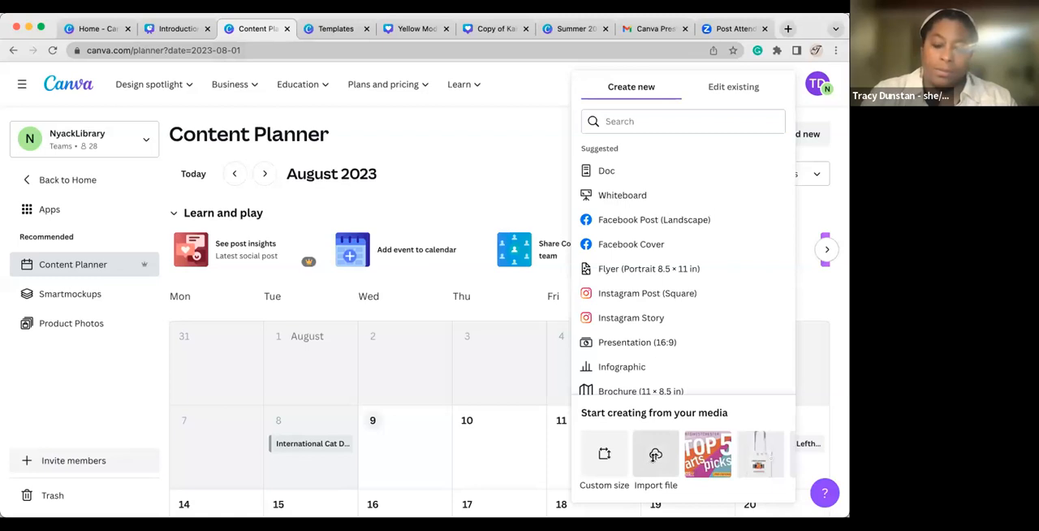
pyautogui.click(656, 456)
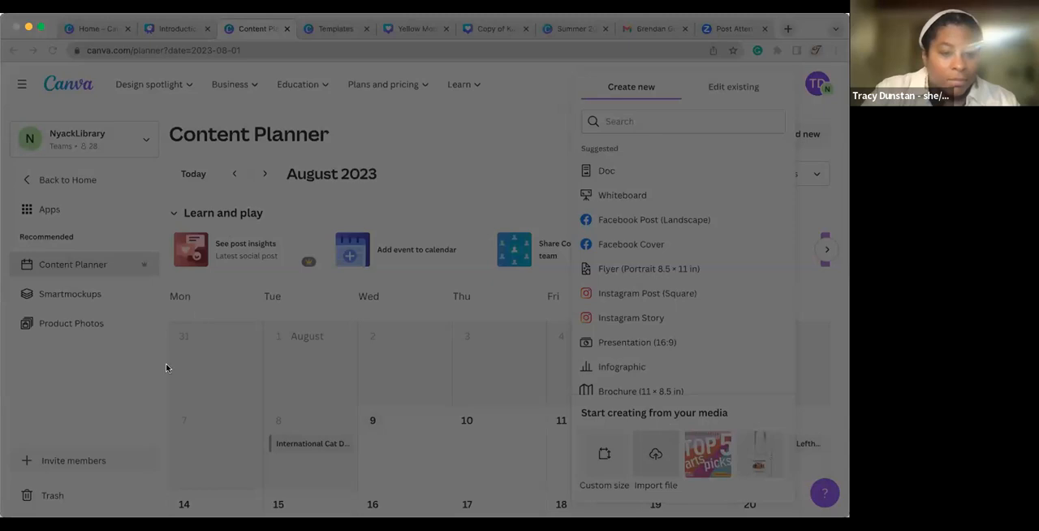
pyautogui.click(817, 448)
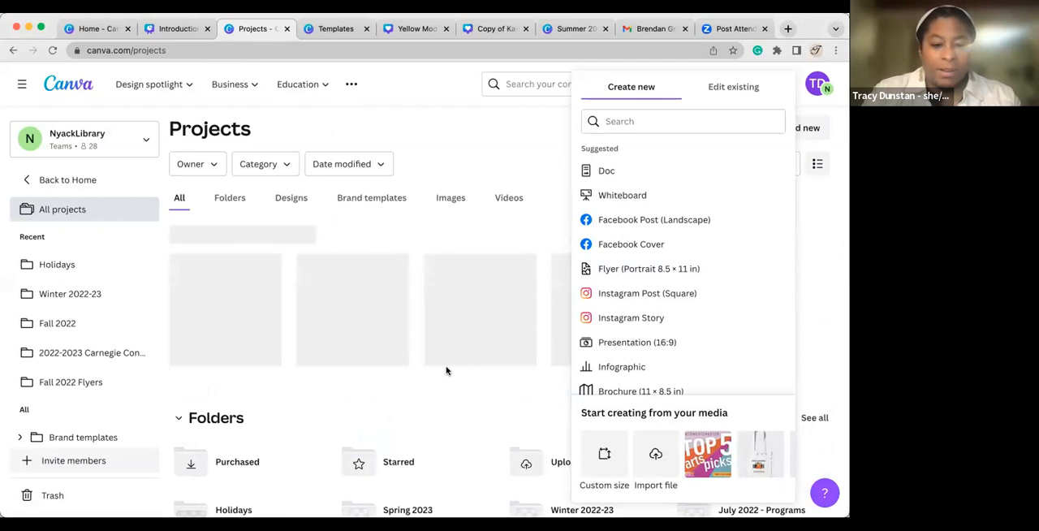
pyautogui.scroll(-3, 446, 371)
pyautogui.scroll(3, 446, 371)
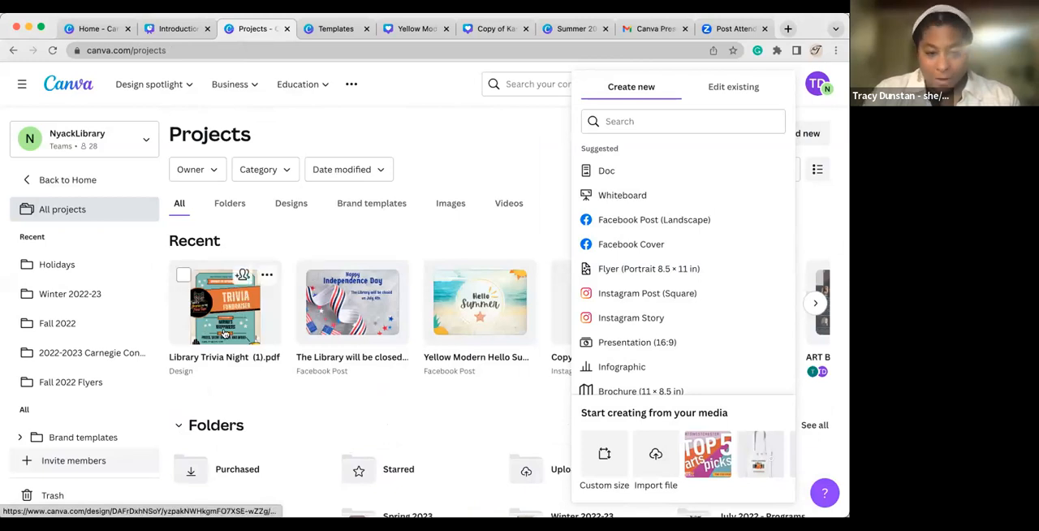
pyautogui.click(225, 332)
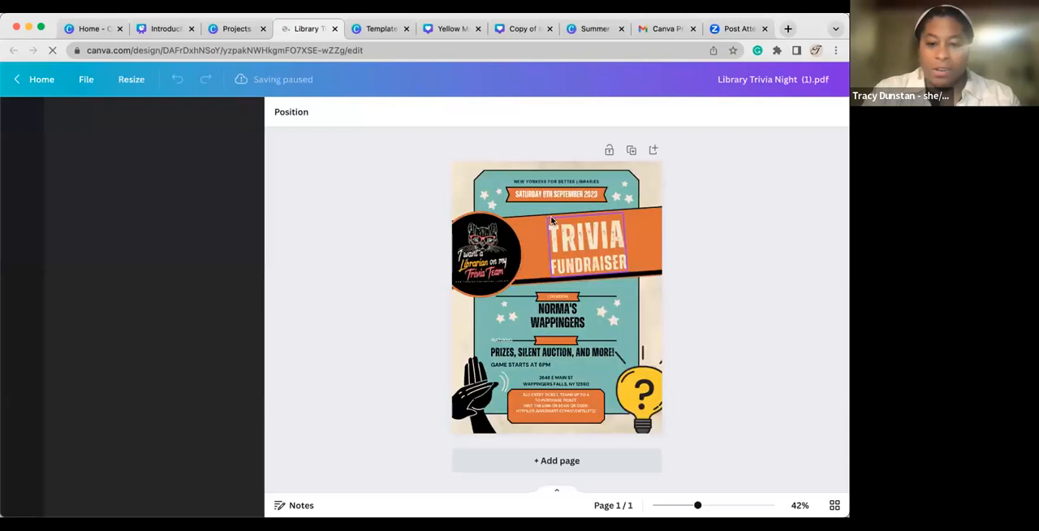
# Select the imported trivia flyer's background artwork and adjust its size and placement on the page.
pyautogui.doubleClick(552, 196)
pyautogui.click(535, 265)
pyautogui.moveTo(533, 257)
pyautogui.mouseDown()
pyautogui.moveTo(525, 265)
pyautogui.moveTo(554, 253)
pyautogui.moveTo(520, 265)
pyautogui.moveTo(554, 253)
pyautogui.moveTo(525, 261)
pyautogui.moveTo(533, 260)
pyautogui.mouseUp()
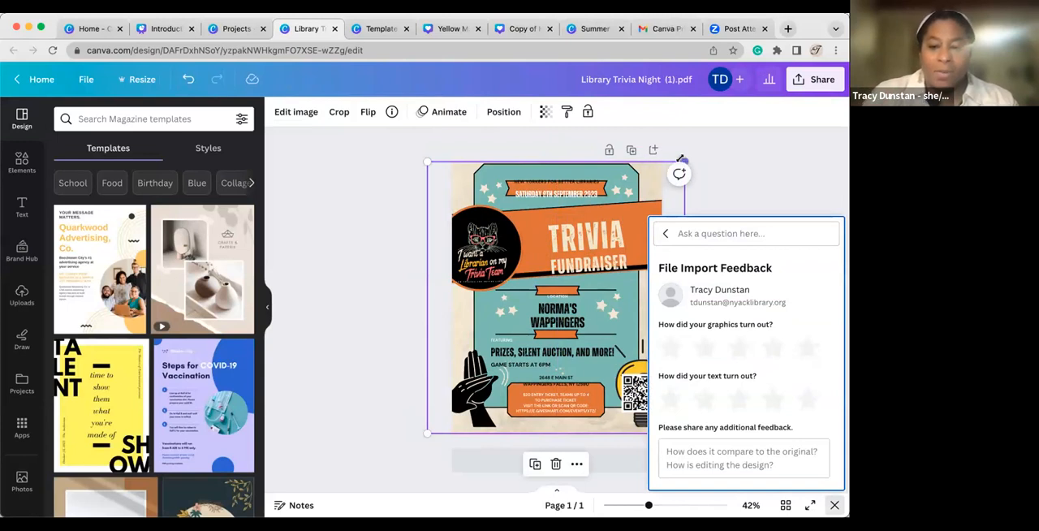
pyautogui.moveTo(682, 151); pyautogui.dragTo(691, 156)
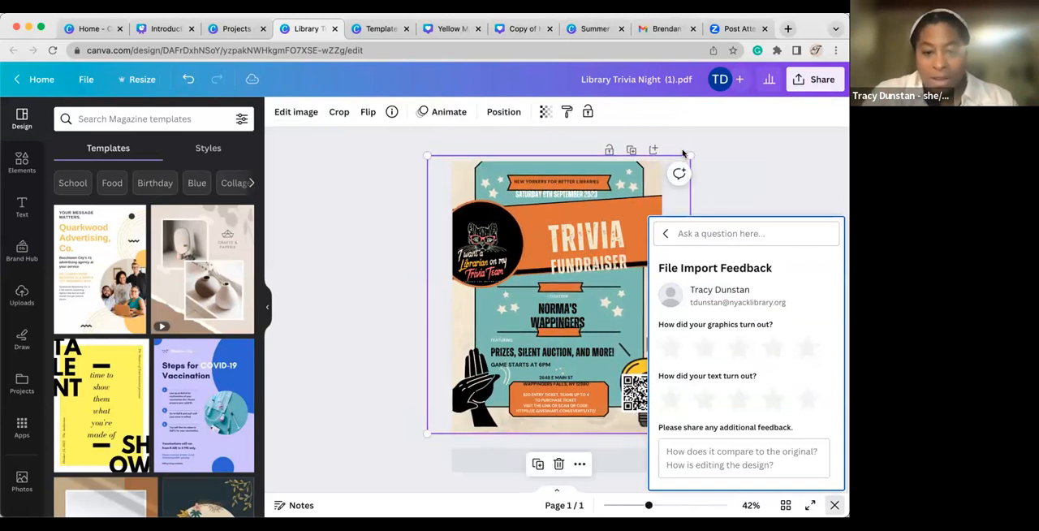
# Clear the "New Yorkers for Better Libraries" text from the orange banner at the top of the flyer.
pyautogui.click(578, 179)
pyautogui.doubleClick(574, 179)
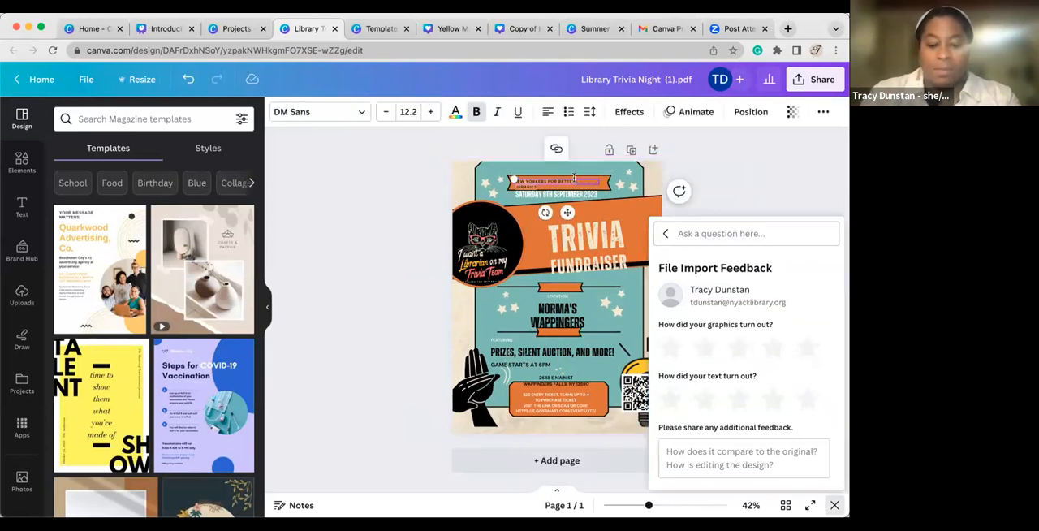
pyautogui.write('hgfhjdgfjd')
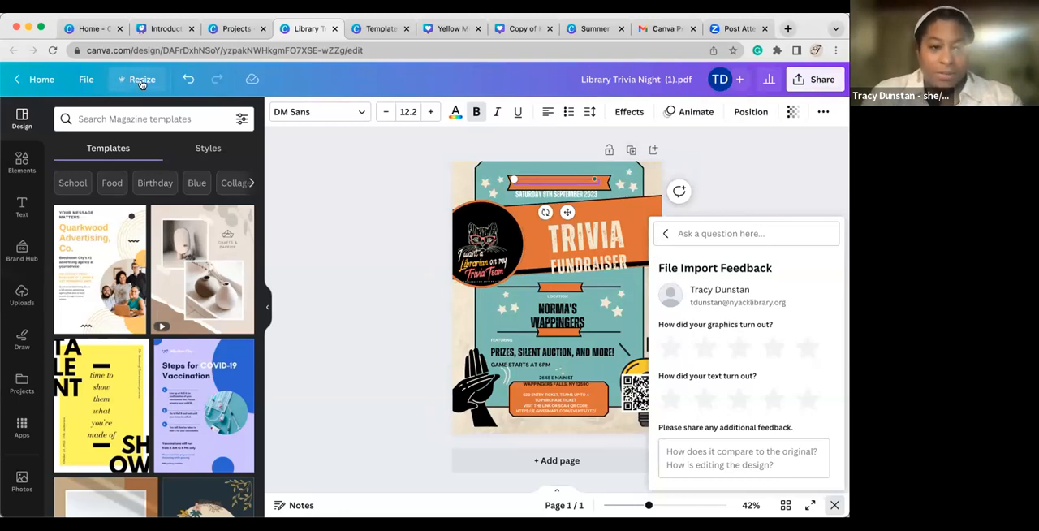
# Resize the trivia flyer itself, without making a copy, to a custom size of 11 × 17 in.
pyautogui.click(142, 81)
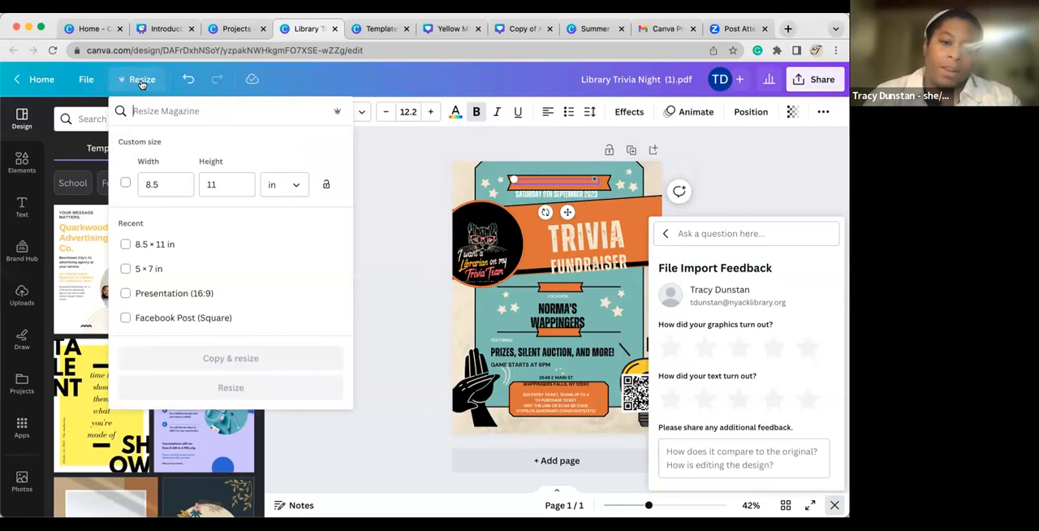
pyautogui.click(162, 180)
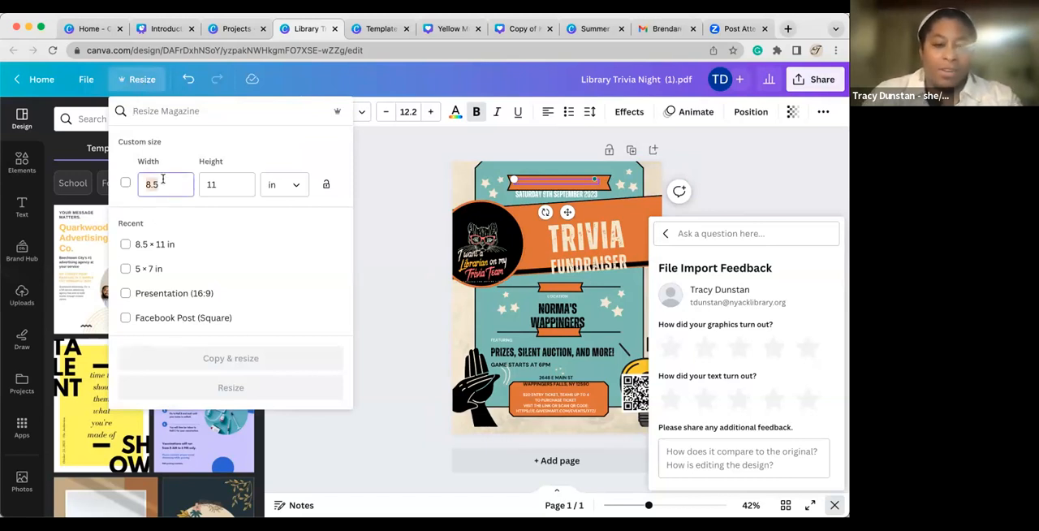
pyautogui.write('11')
pyautogui.click(232, 185)
pyautogui.write('17')
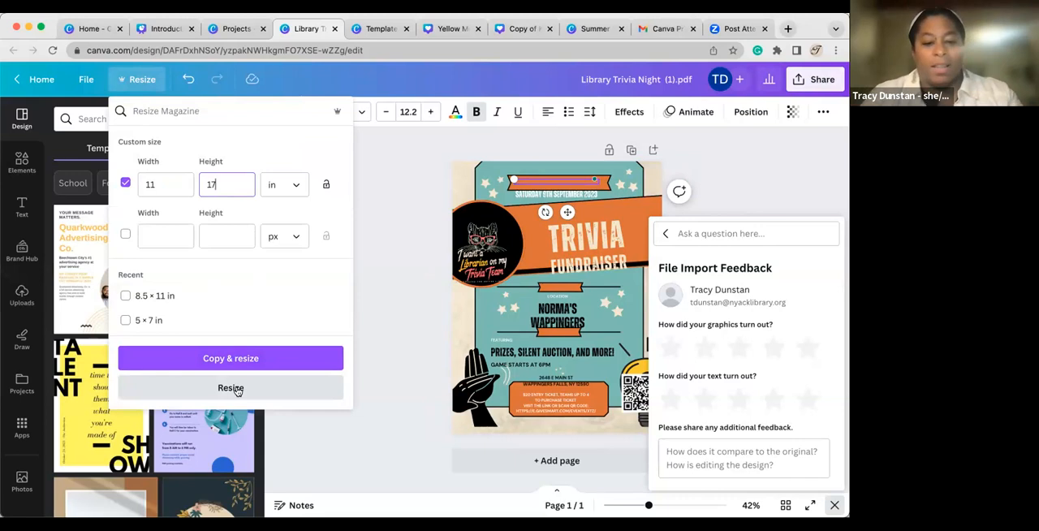
pyautogui.click(237, 389)
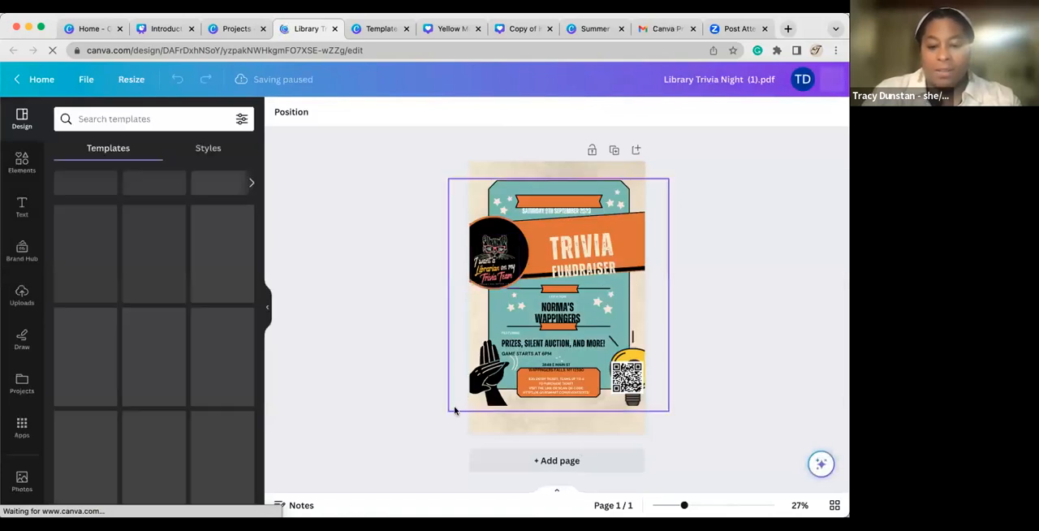
# Slightly enlarge the flyer's background artwork on the resized page from its lower corner.
pyautogui.click(455, 410)
pyautogui.moveTo(448, 410); pyautogui.dragTo(419, 442)
pyautogui.moveTo(484, 448); pyautogui.dragTo(445, 416)
# Search the resize formats for "facebook" and resize the trivia flyer to Facebook Ad without making a copy.
pyautogui.click(135, 80)
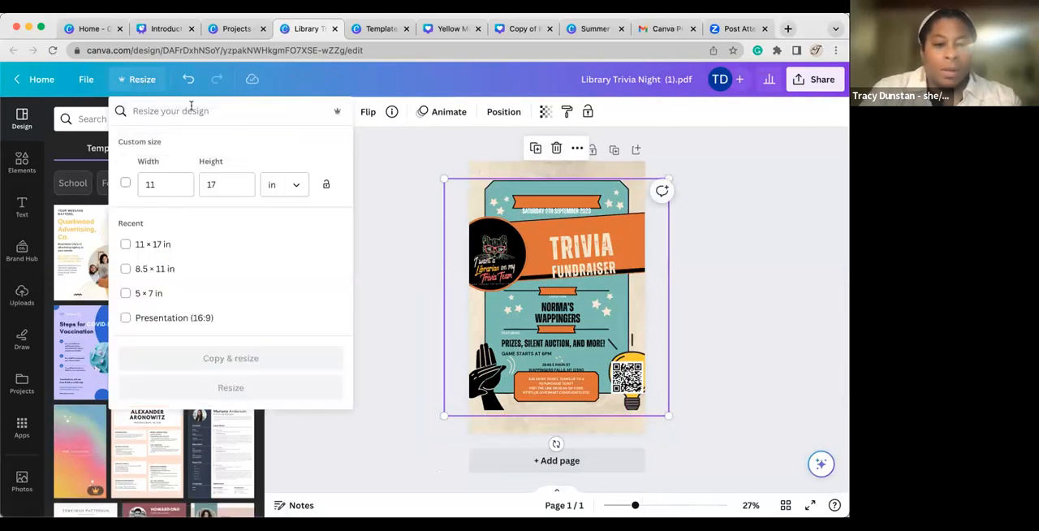
pyautogui.click(198, 111)
pyautogui.write('facebook')
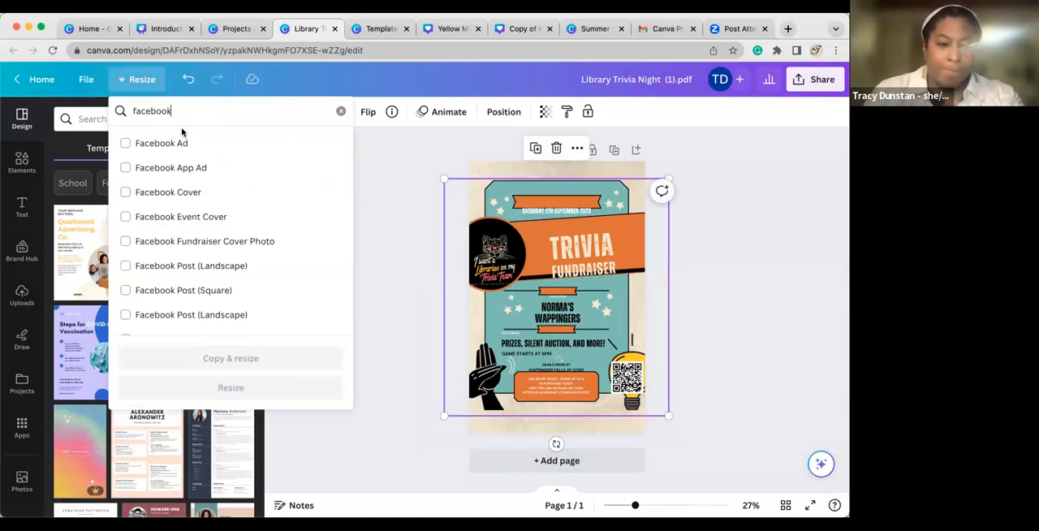
pyautogui.click(125, 143)
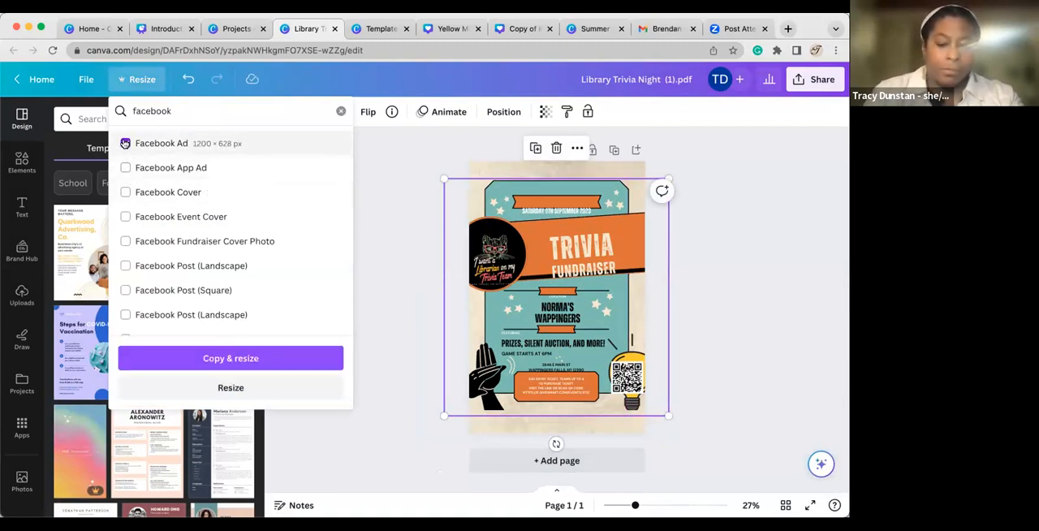
pyautogui.click(206, 387)
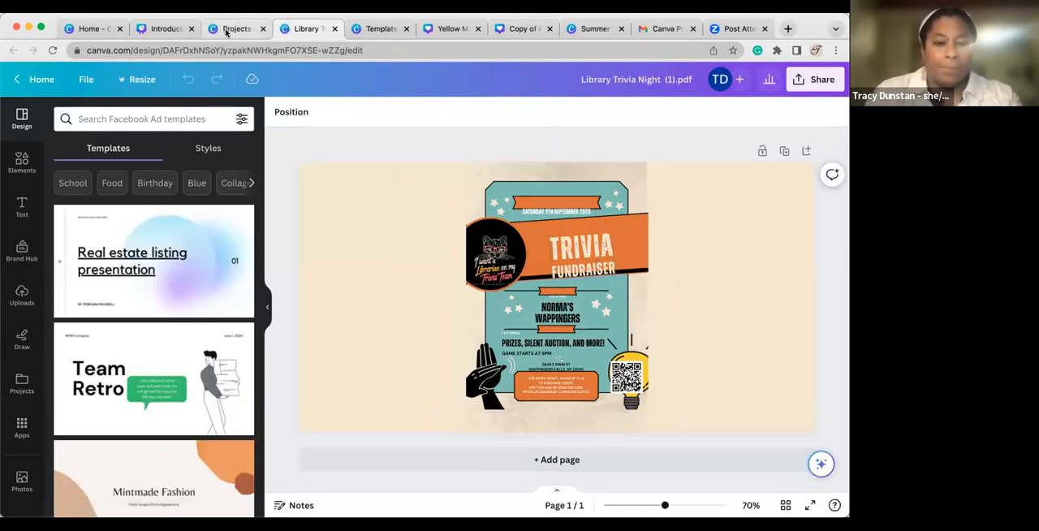
# In the projects, view the contents of the Fall 2022 Flyers folder and the 2022-2023 Carnegie Concerts folder.
pyautogui.click(161, 31)
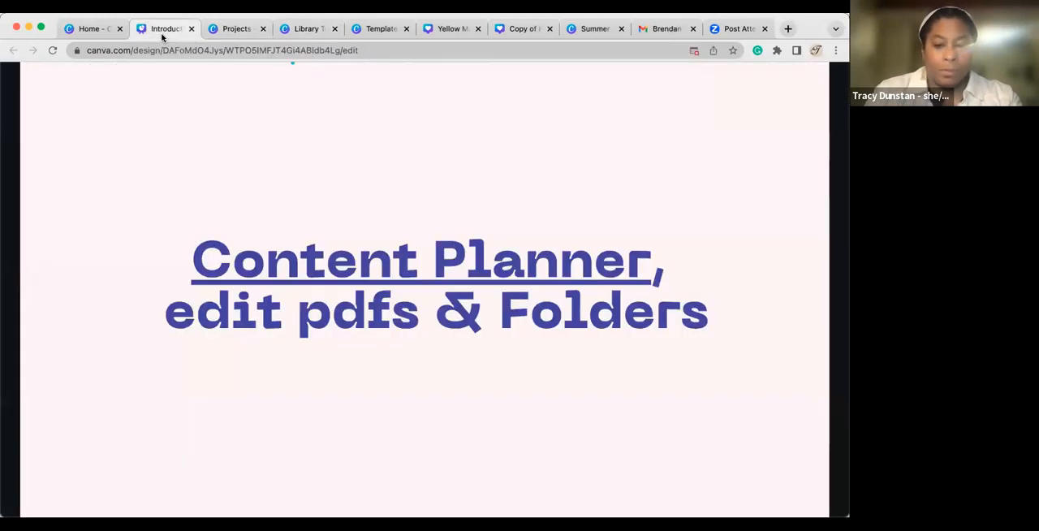
pyautogui.click(234, 32)
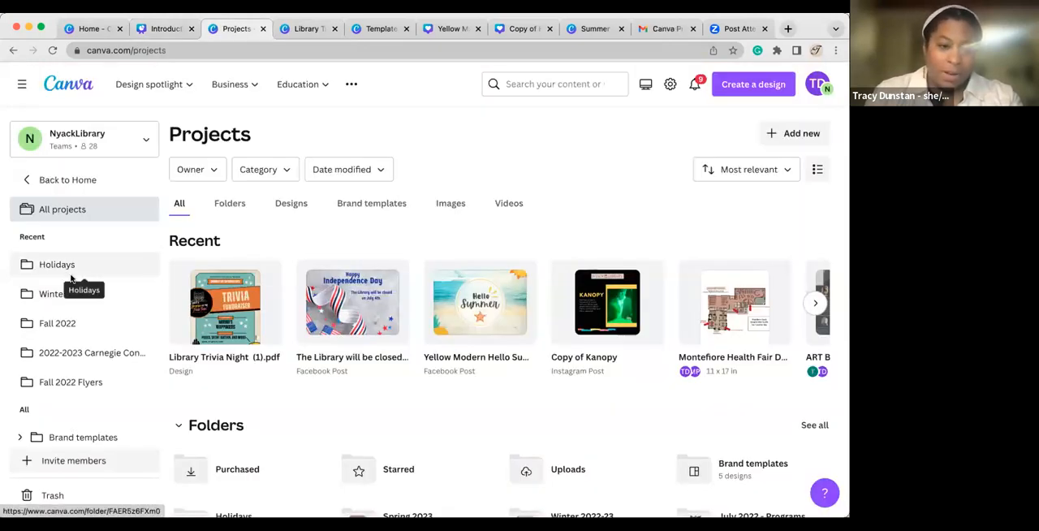
pyautogui.click(68, 385)
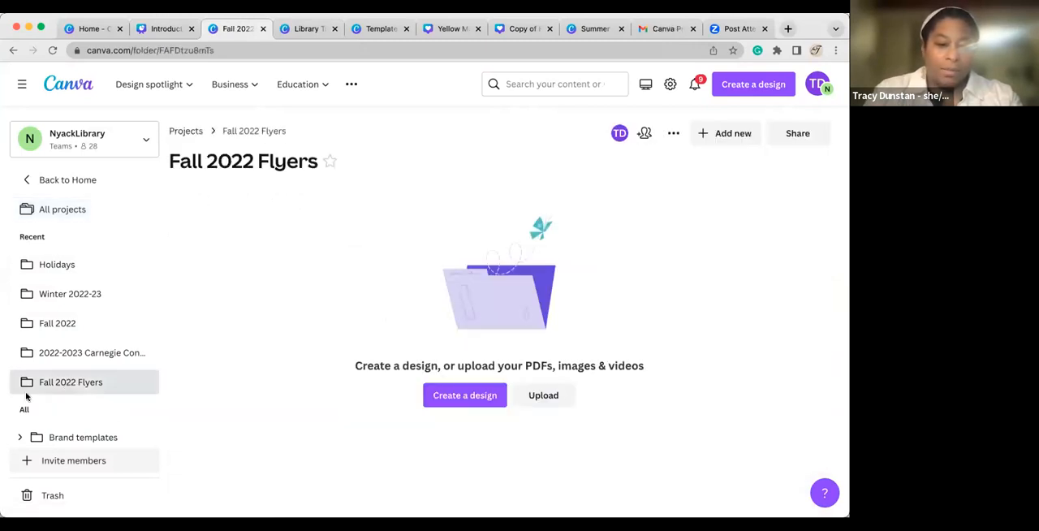
pyautogui.click(65, 352)
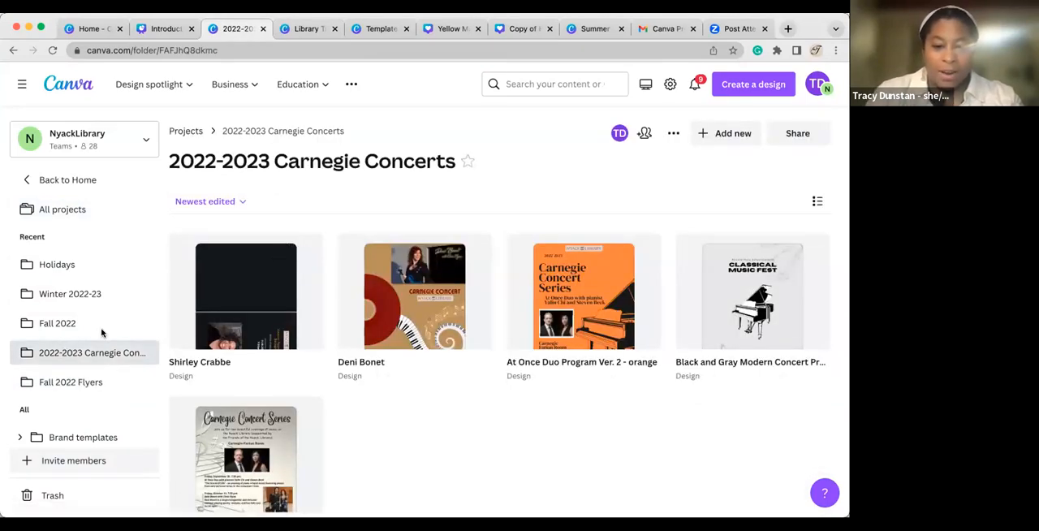
pyautogui.scroll(-2, 398, 430)
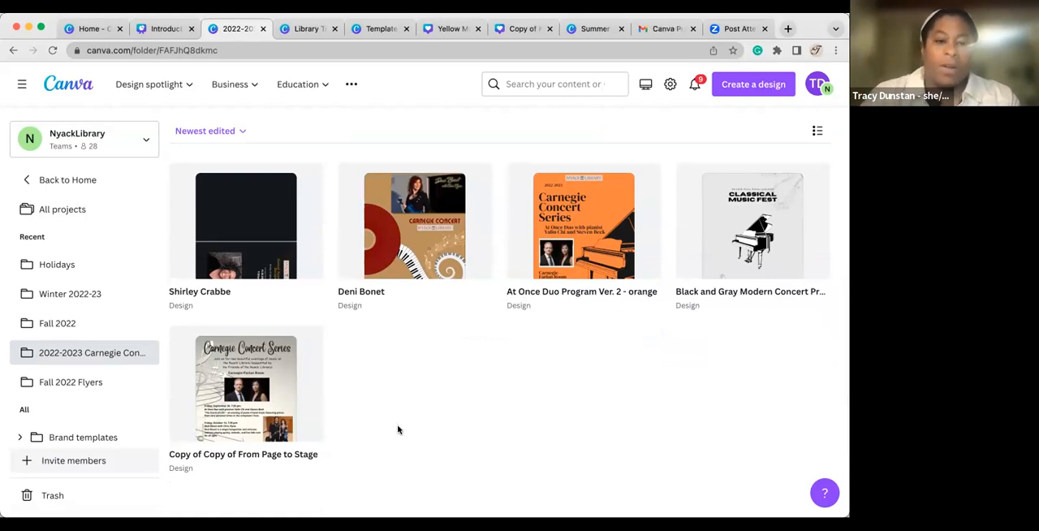
# Return to the presentation, advance to the "AI: Magic Design" slide, and follow its link.
pyautogui.click(170, 33)
pyautogui.click(583, 323)
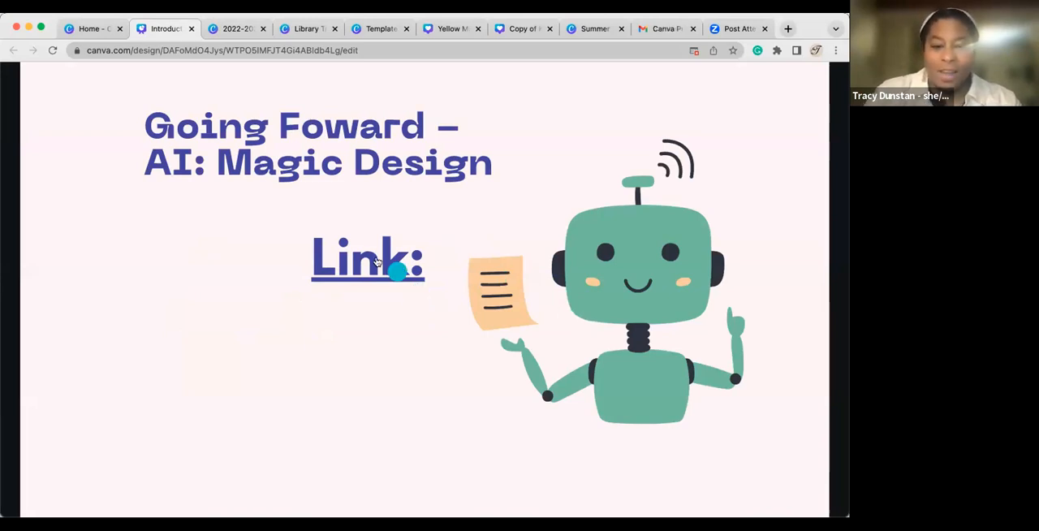
pyautogui.click(391, 307)
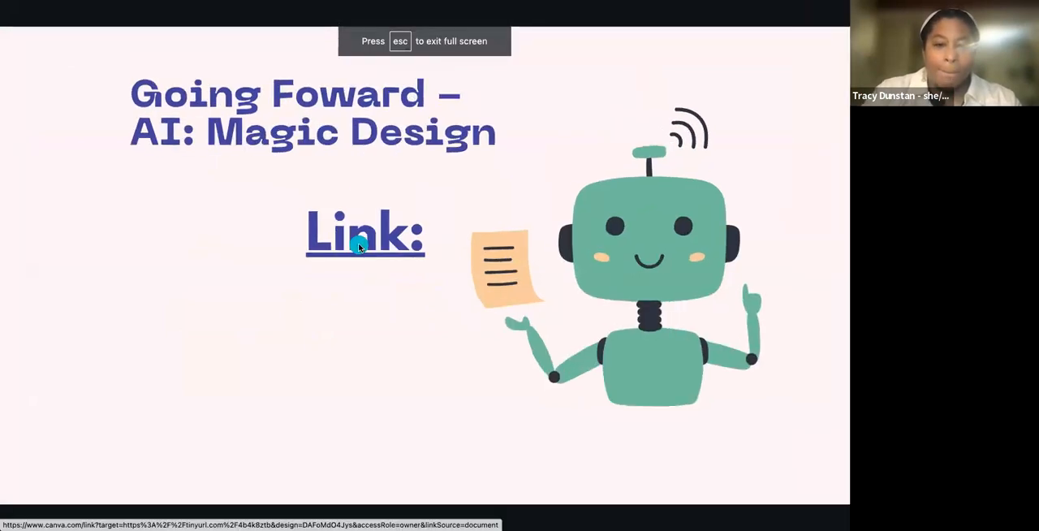
pyautogui.click(360, 247)
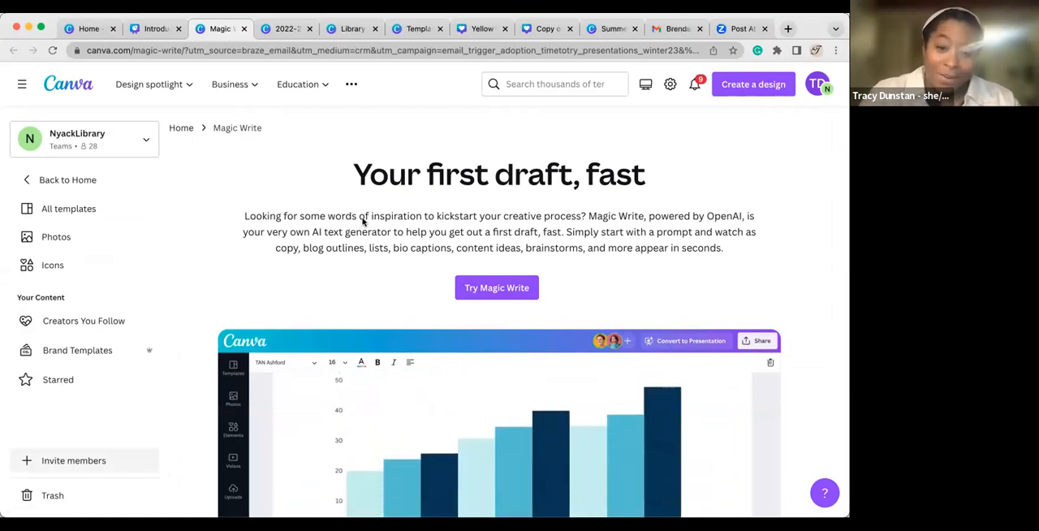
pyautogui.click(497, 287)
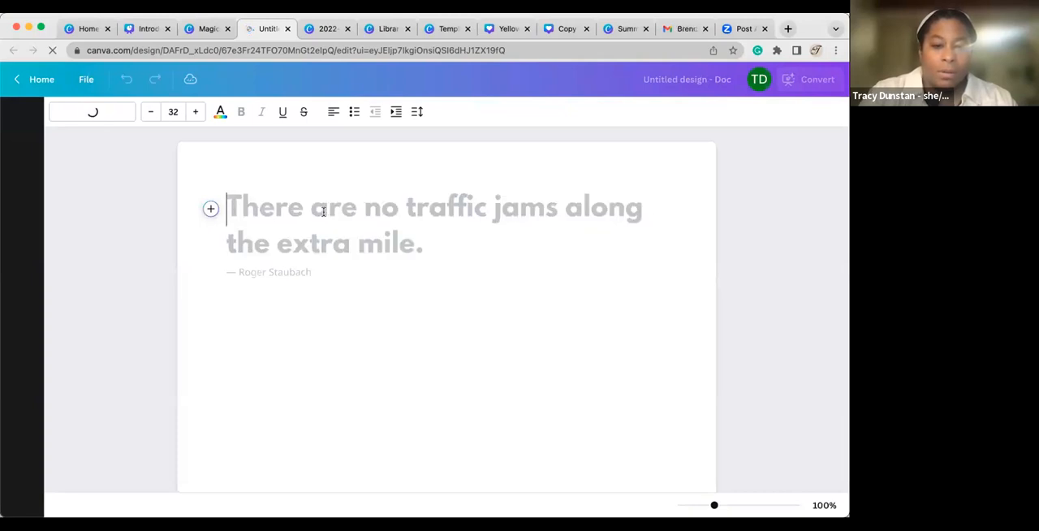
pyautogui.click(210, 209)
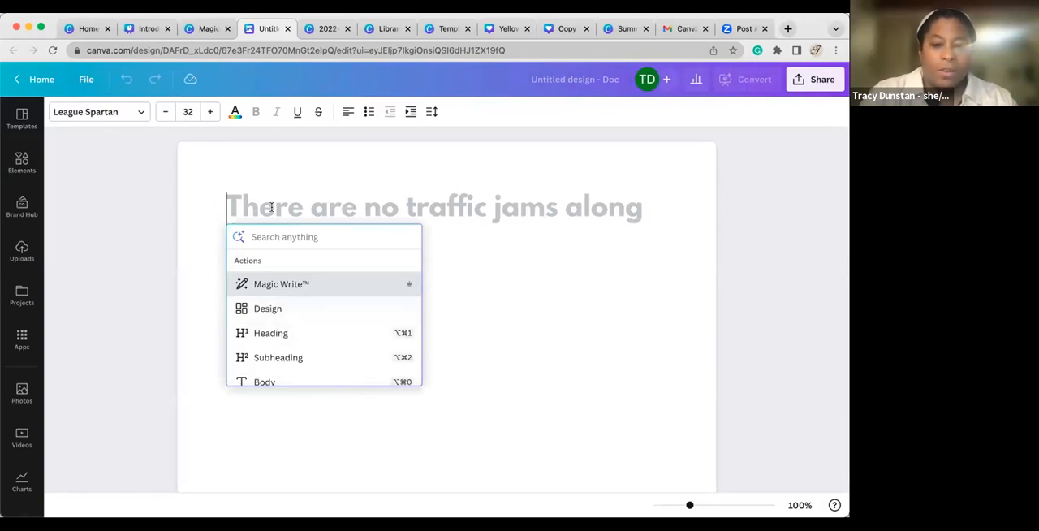
pyautogui.press('Escape')
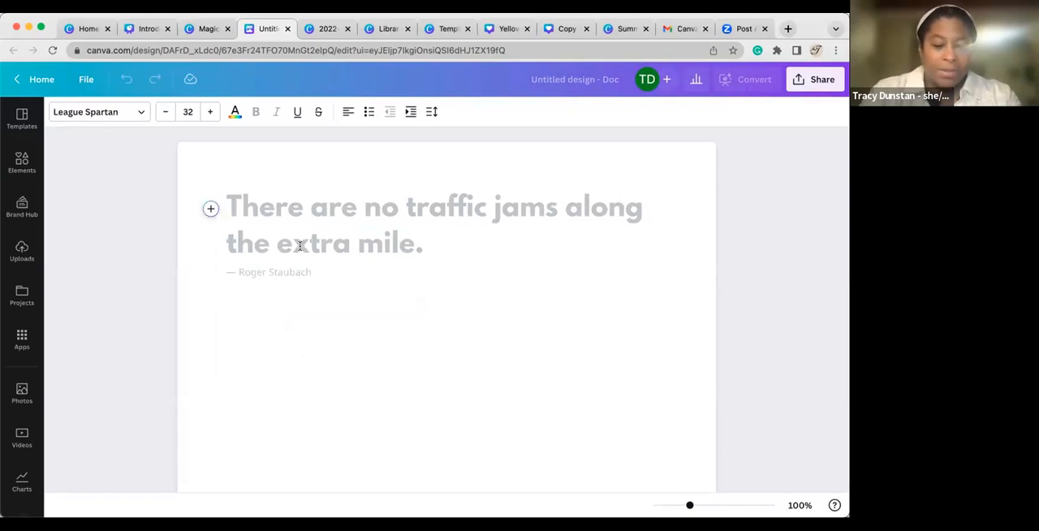
pyautogui.write('ss')
pyautogui.press('BackSpace')
pyautogui.press('BackSpace')
pyautogui.write('sad story')
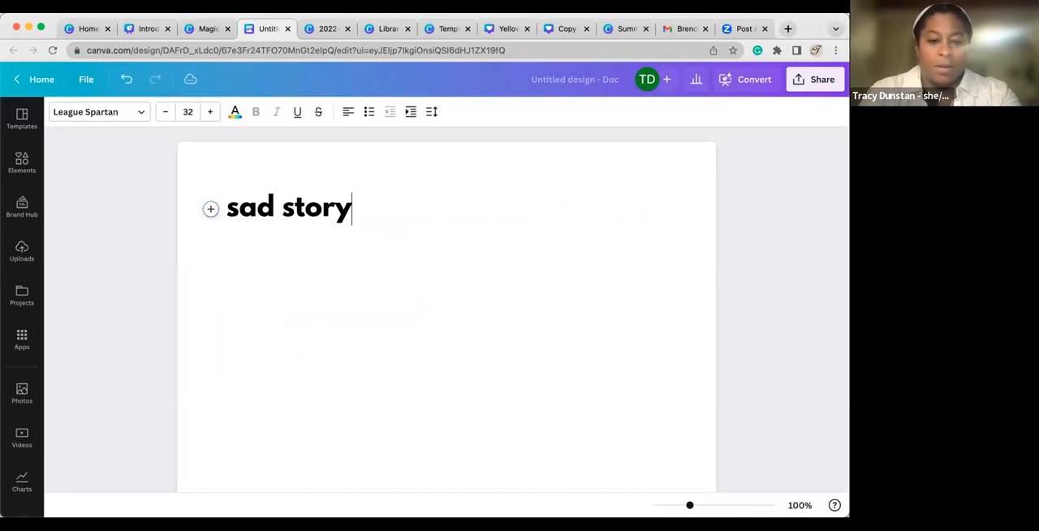
pyautogui.press('Return')
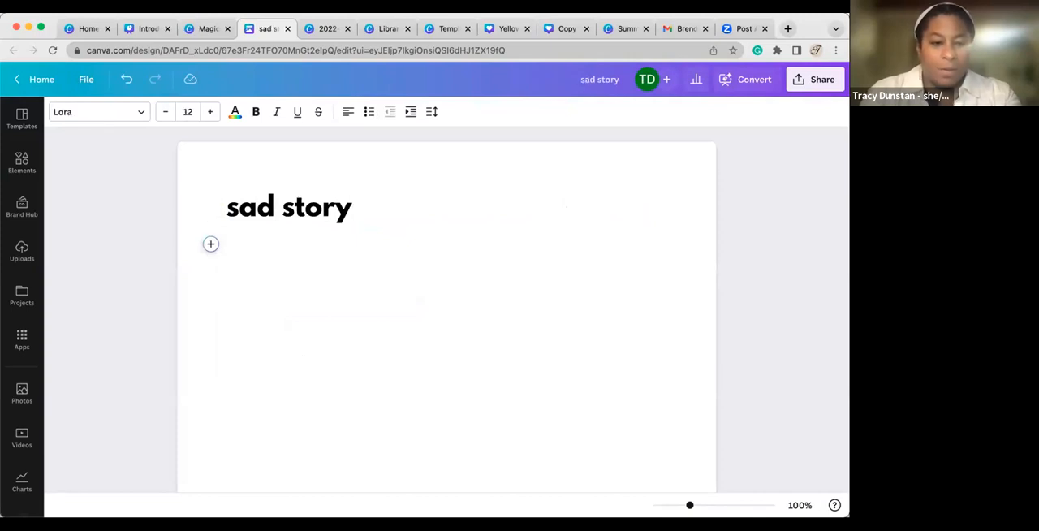
pyautogui.click(286, 32)
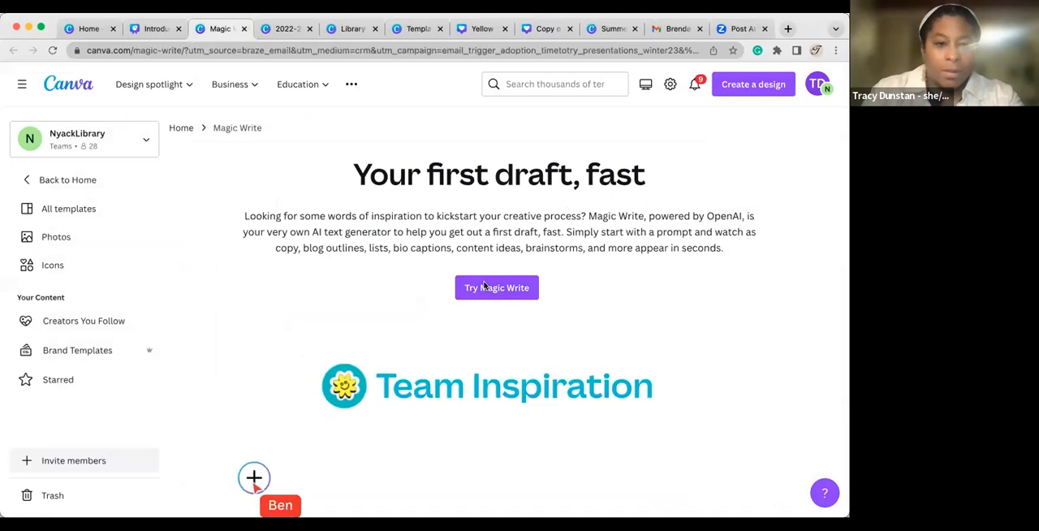
# Try Magic Write in a new document, generate a draft from the prompt "happy story", and look through the text.
pyautogui.click(500, 288)
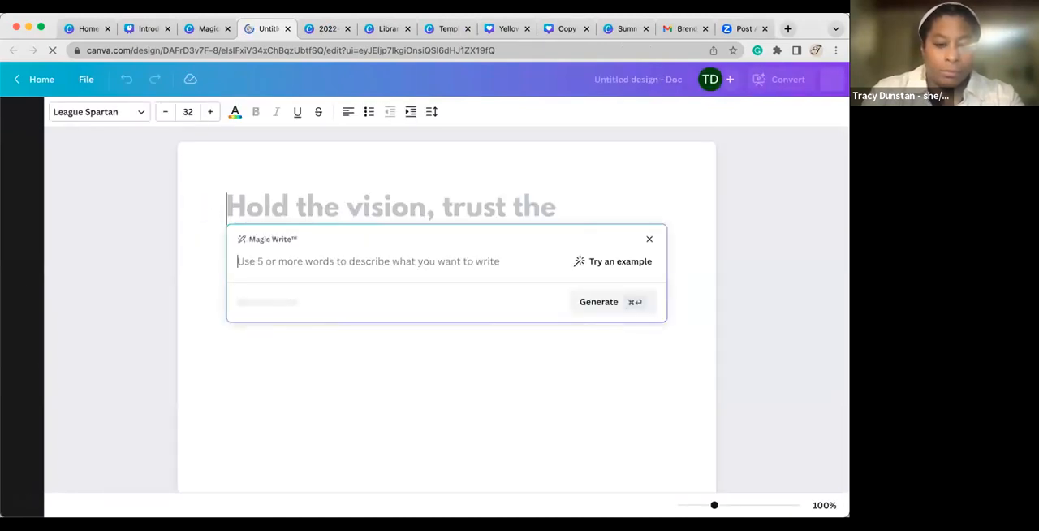
pyautogui.write('happy stpry')
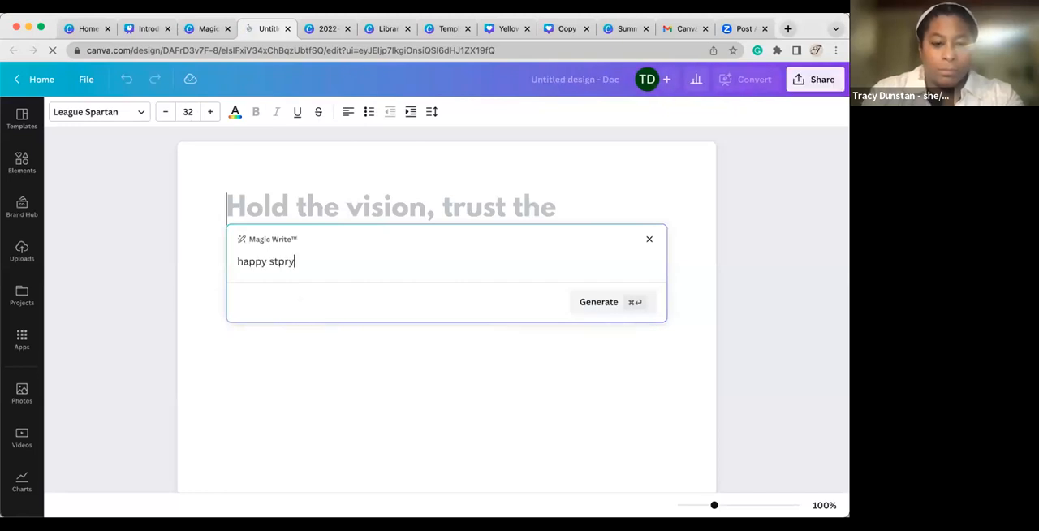
pyautogui.press('BackSpace')
pyautogui.press('BackSpace')
pyautogui.press('BackSpace')
pyautogui.press('BackSpace')
pyautogui.write('tory')
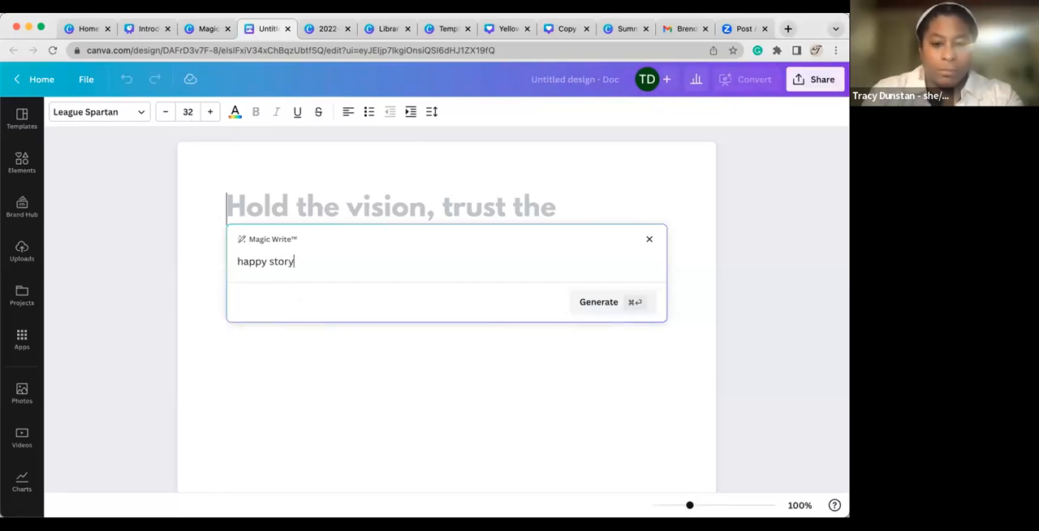
pyautogui.press('Return')
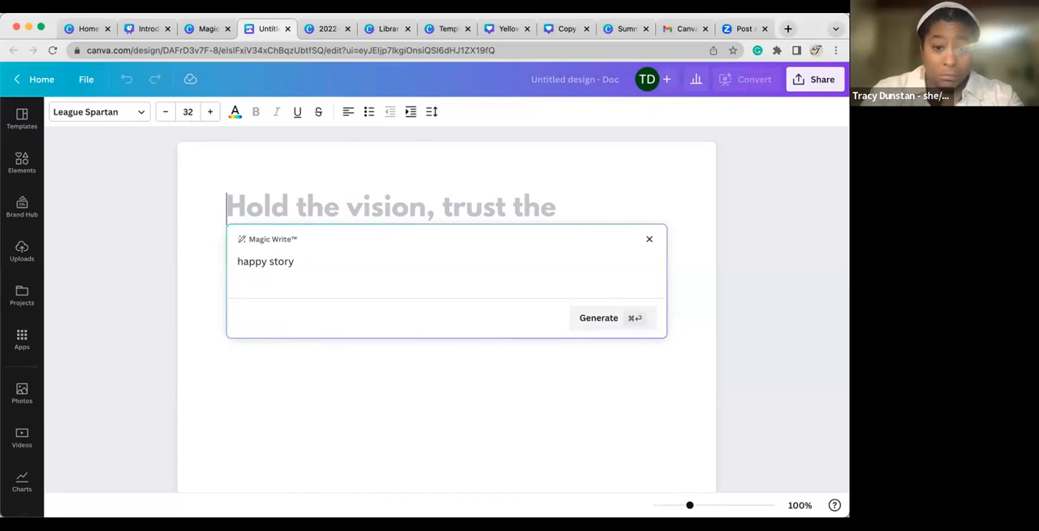
pyautogui.click(581, 317)
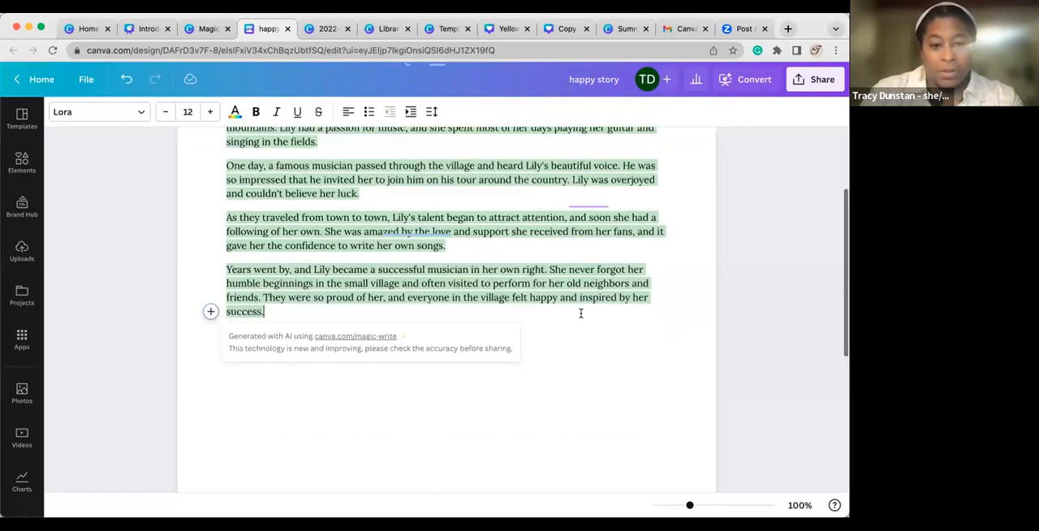
pyautogui.scroll(2, 580, 313)
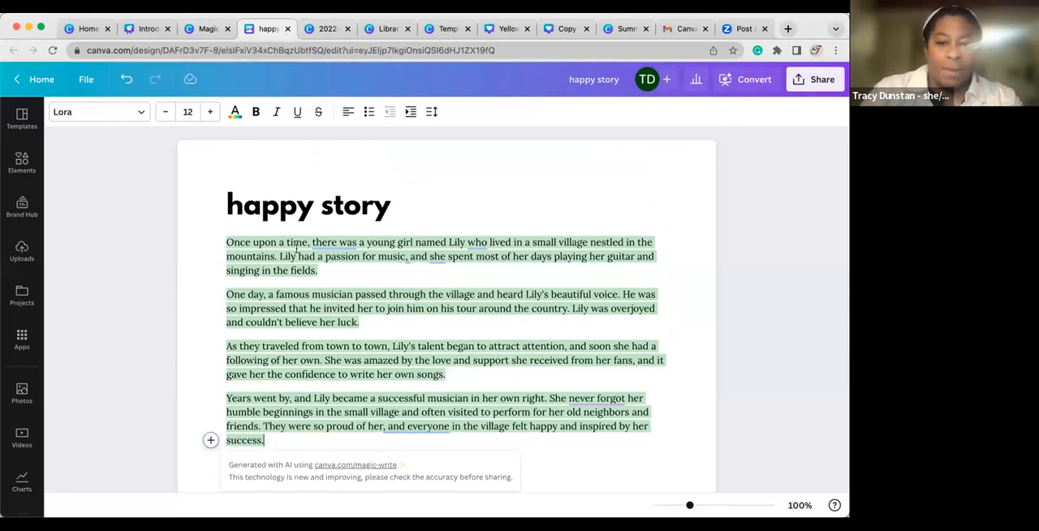
pyautogui.scroll(-1, 296, 248)
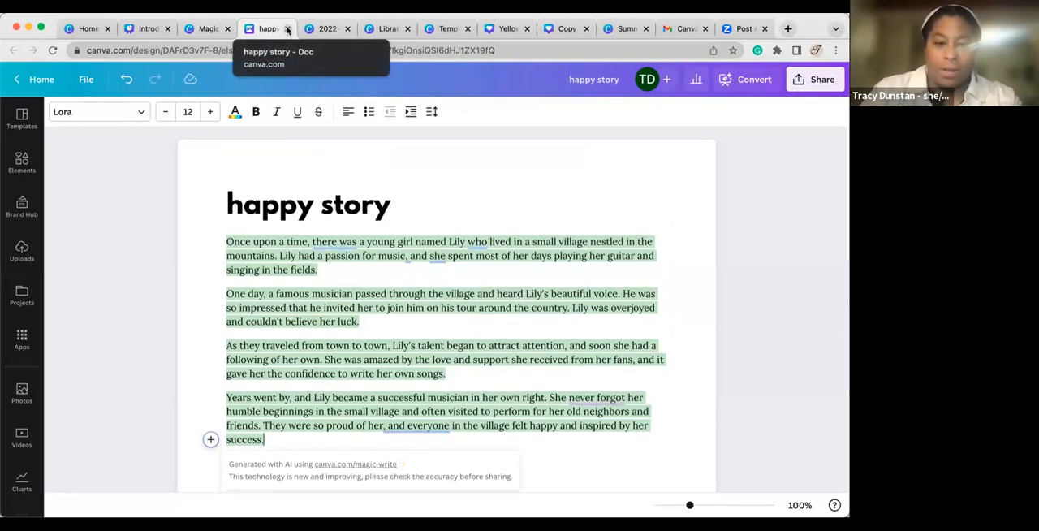
# Return to the presentation and advance from the "AI: Magic Design" slide to the closing "Questions?" slide.
pyautogui.click(207, 29)
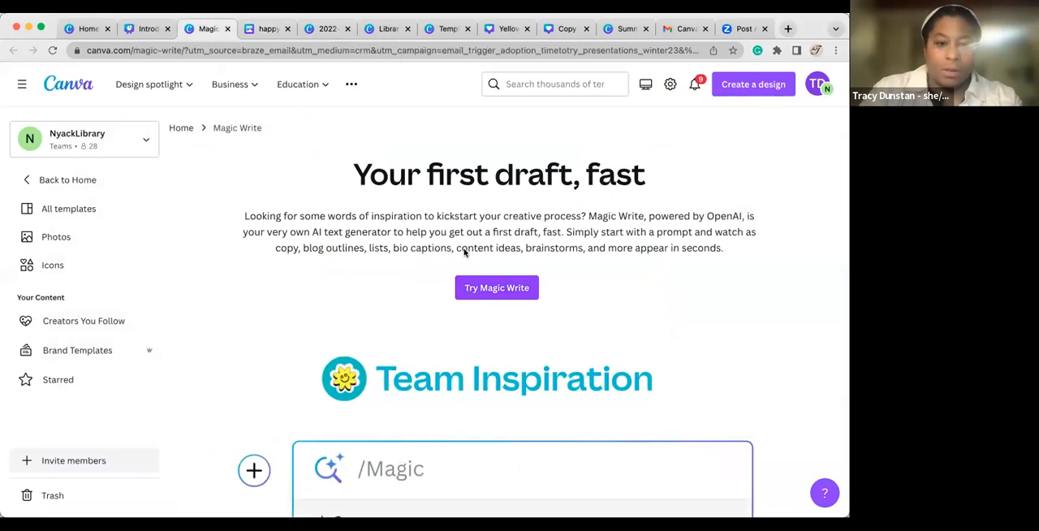
pyautogui.click(144, 31)
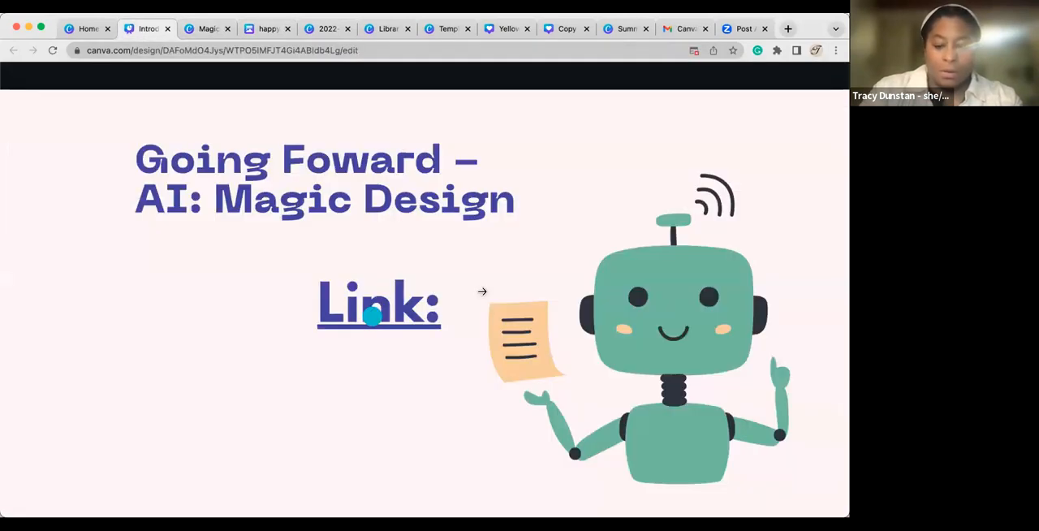
pyautogui.press('Right')
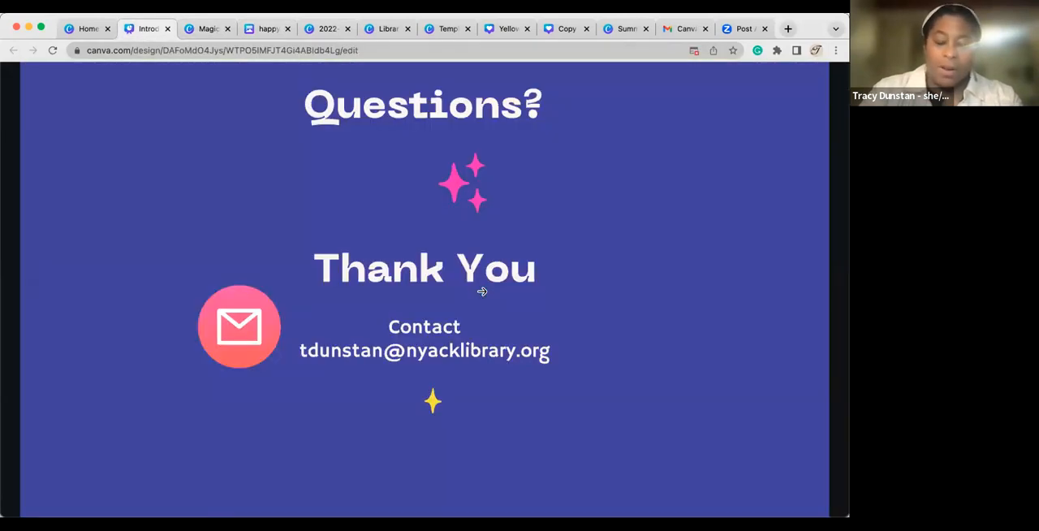
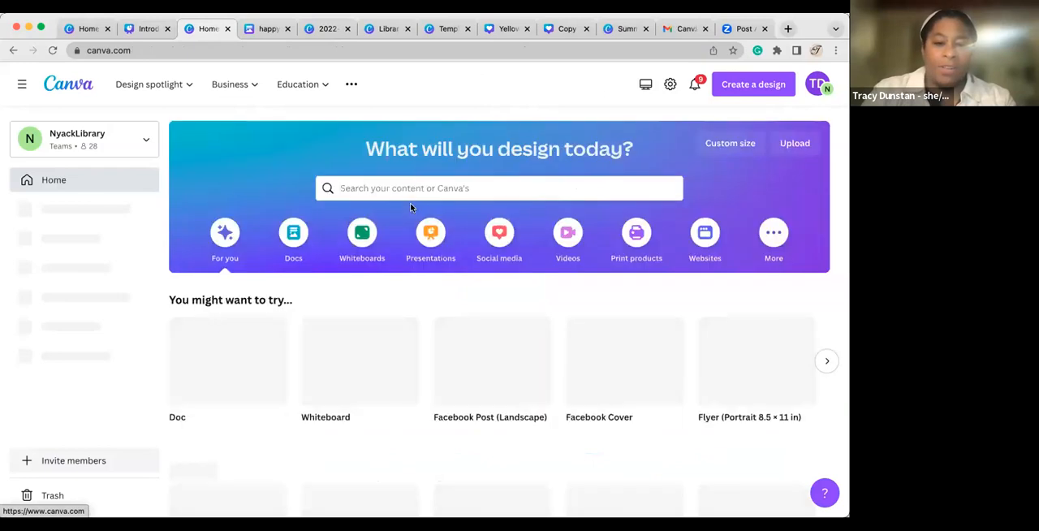
# Search the templates for "newsletters" and browse the available newsletter designs.
pyautogui.click(402, 190)
pyautogui.write('newsletters')
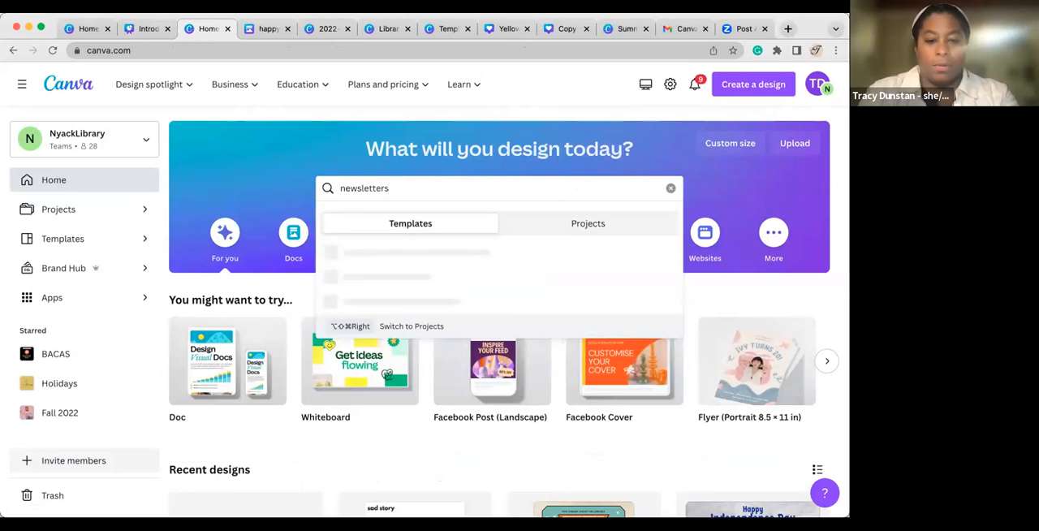
pyautogui.press('Return')
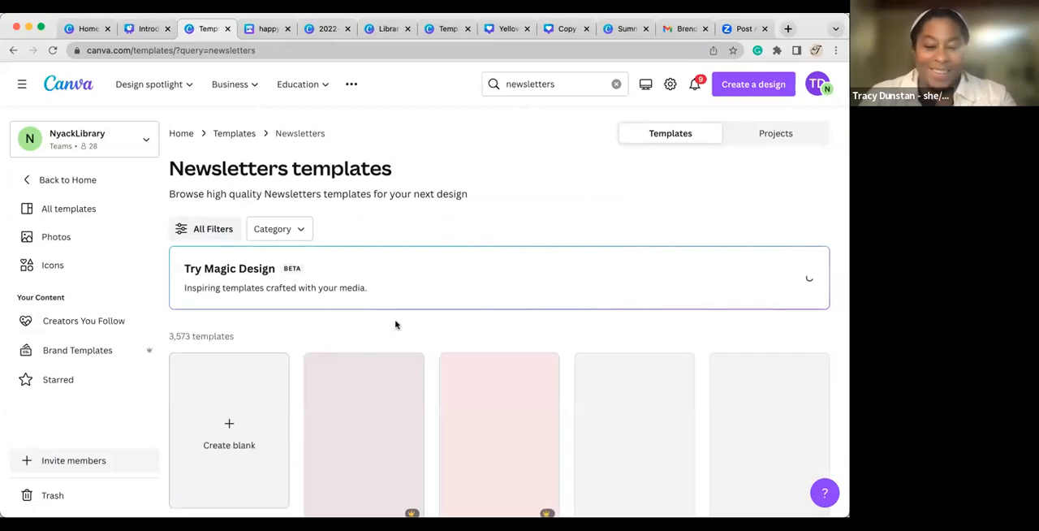
pyautogui.scroll(-3, 466, 406)
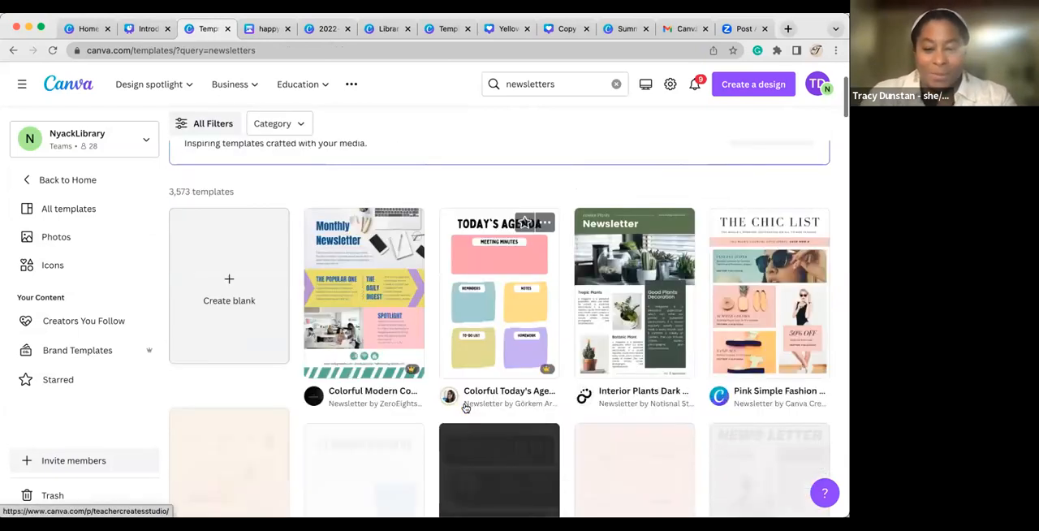
pyautogui.scroll(-3, 387, 450)
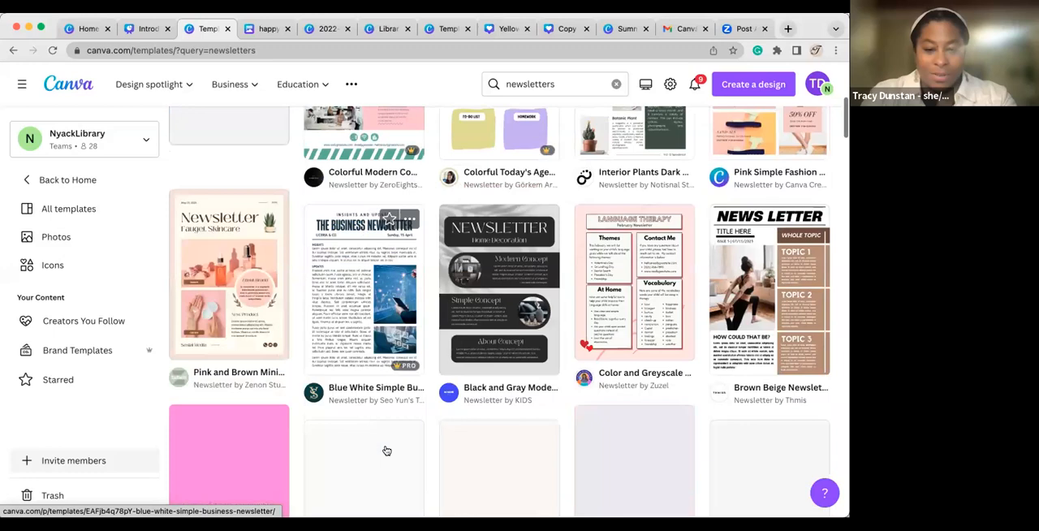
pyautogui.scroll(-3, 386, 451)
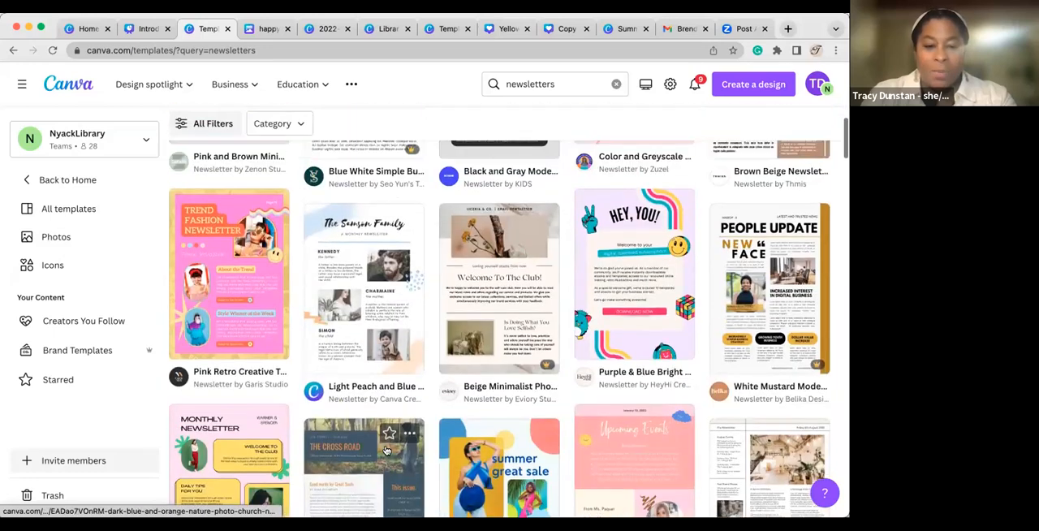
pyautogui.scroll(10, 387, 451)
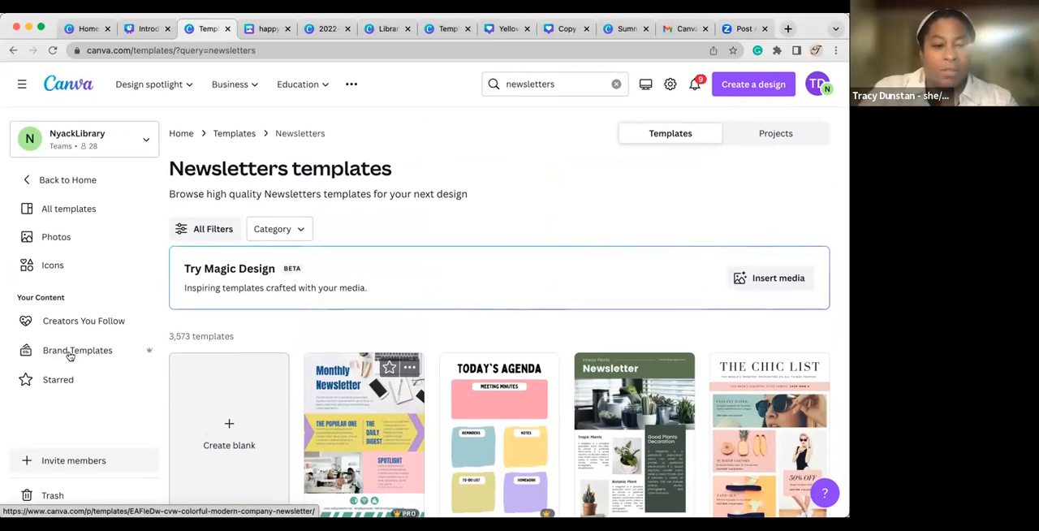
# Return to the home page and open the "Combined Fall Newsletter" design from the recent designs.
pyautogui.click(49, 180)
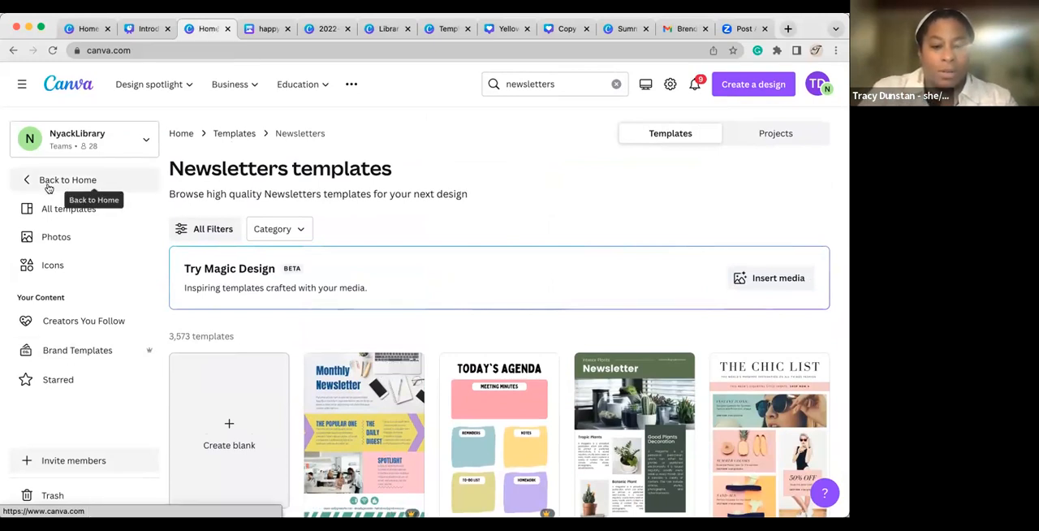
pyautogui.scroll(-5, 412, 373)
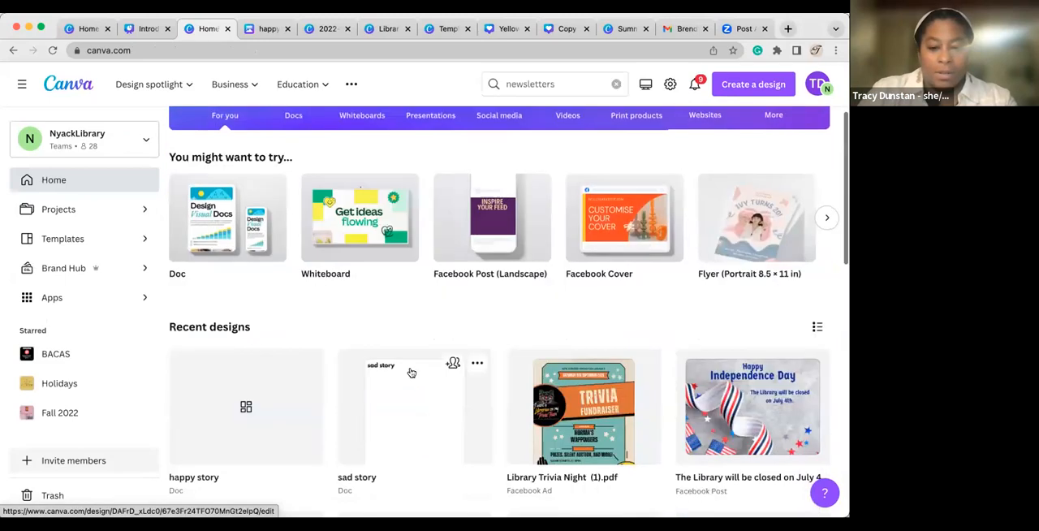
pyautogui.scroll(-5, 411, 373)
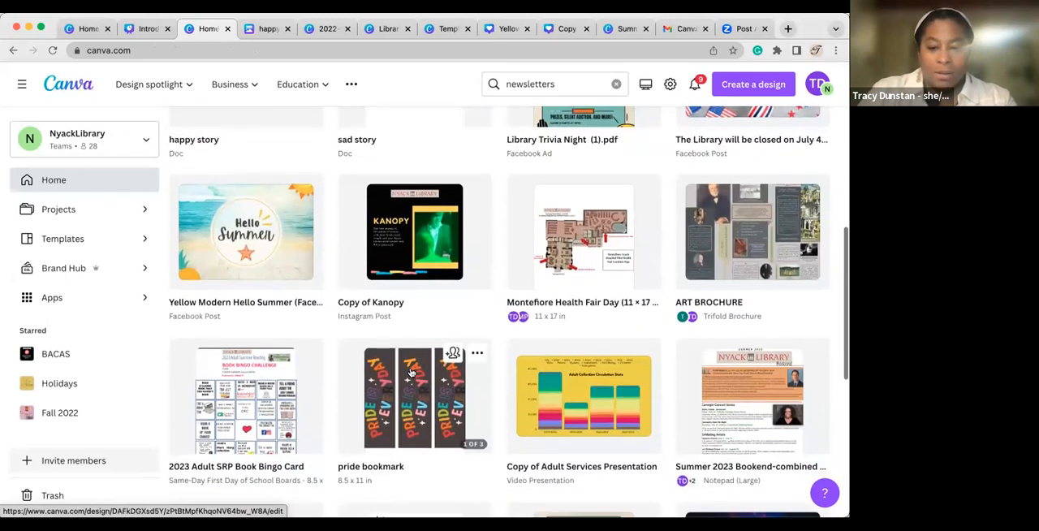
pyautogui.scroll(-3, 530, 412)
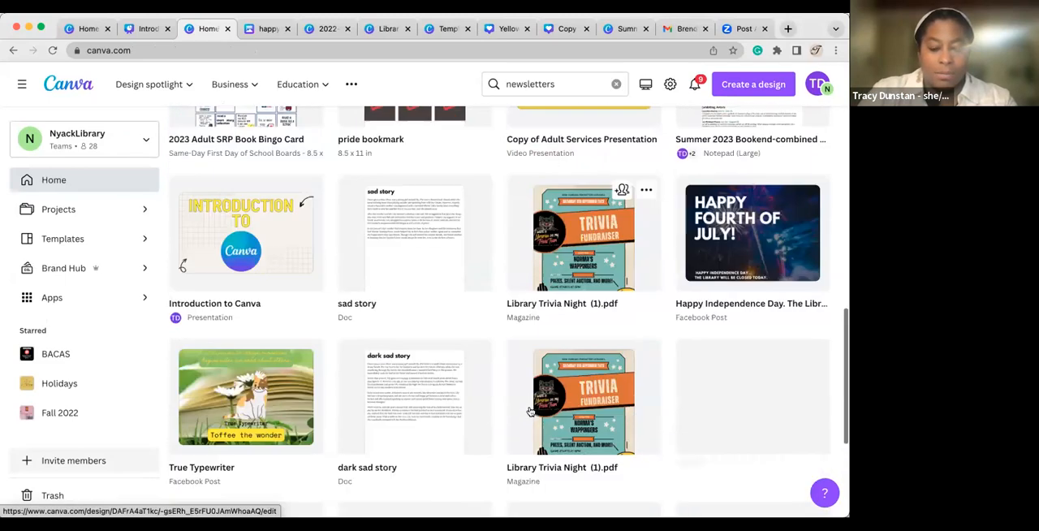
pyautogui.scroll(-2, 529, 412)
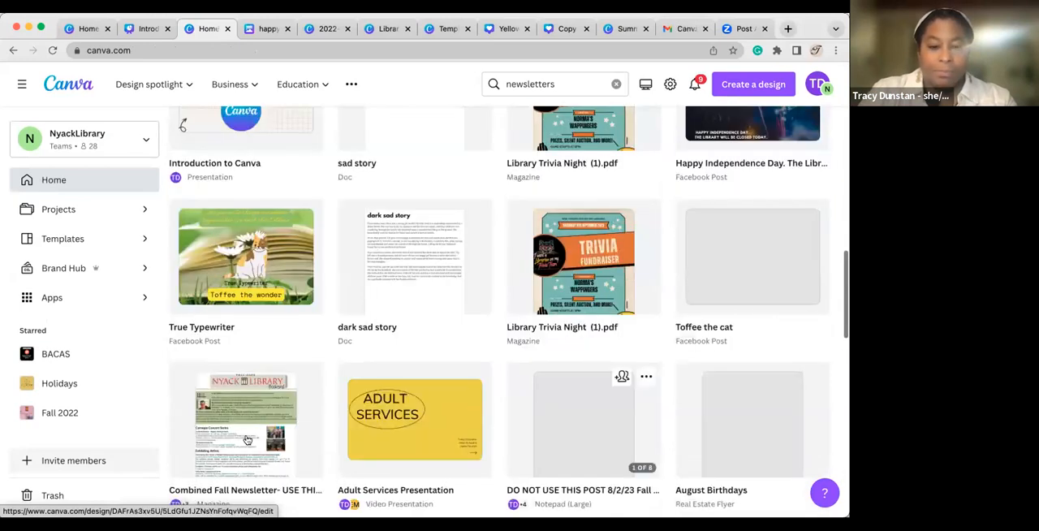
pyautogui.click(248, 440)
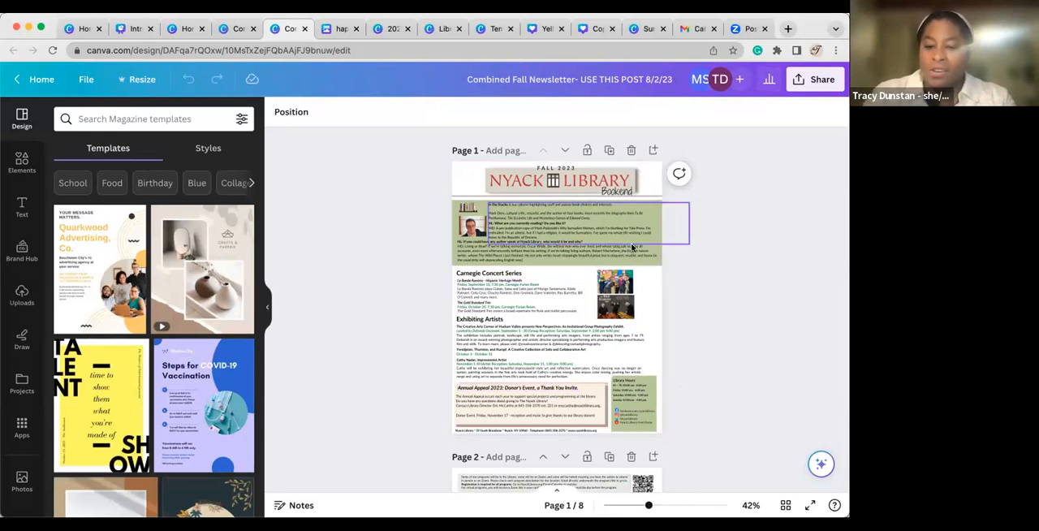
# Select the green background images behind the upper article and the Library Hours on page 1, checking the latter's crop.
pyautogui.click(457, 215)
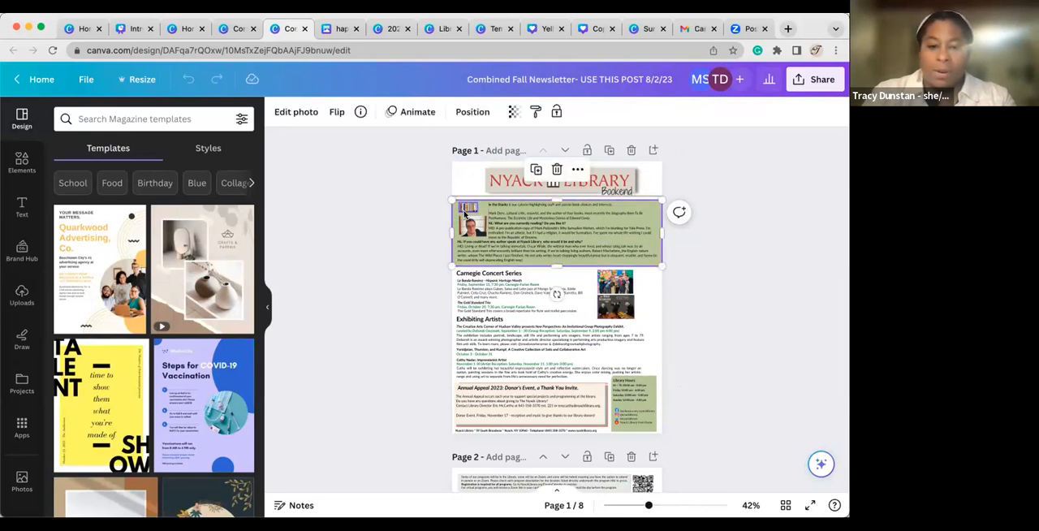
pyautogui.click(647, 383)
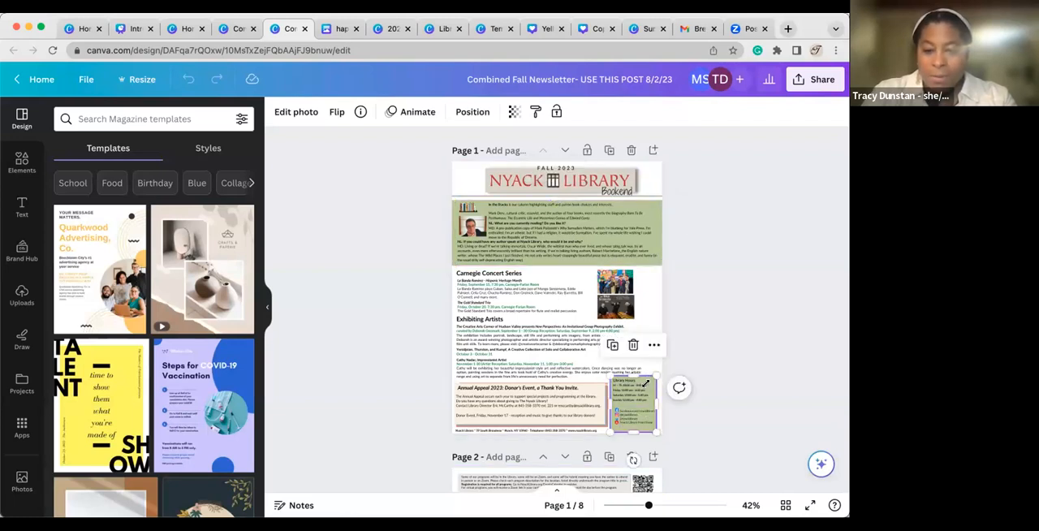
pyautogui.doubleClick(642, 387)
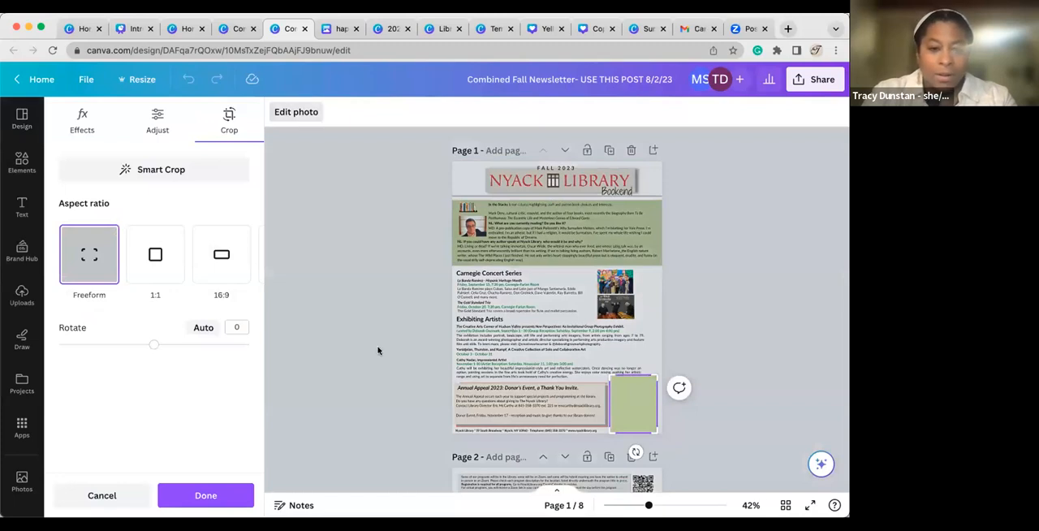
pyautogui.click(290, 290)
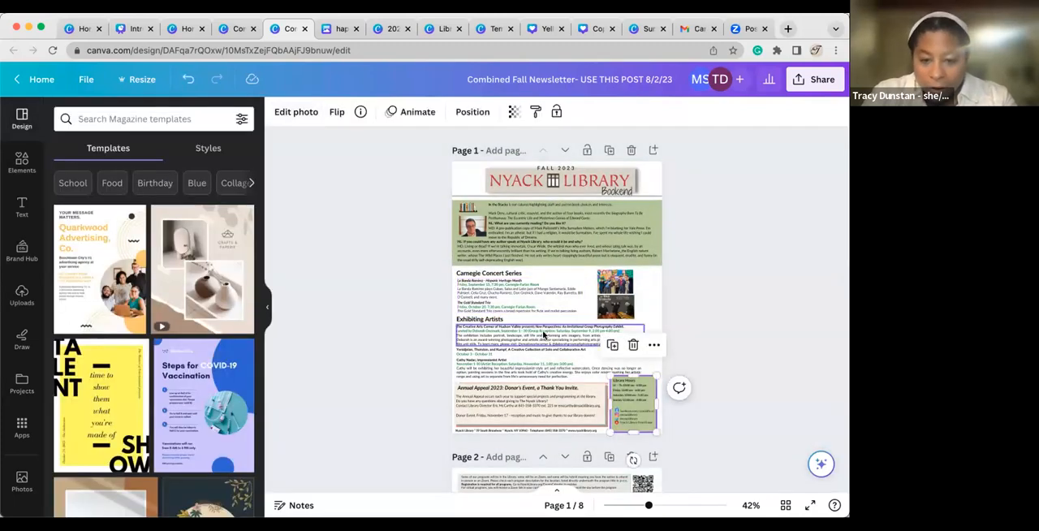
# Move the green background image behind page 1's upper article slightly upward.
pyautogui.scroll(-1, 544, 335)
pyautogui.scroll(-1, 544, 336)
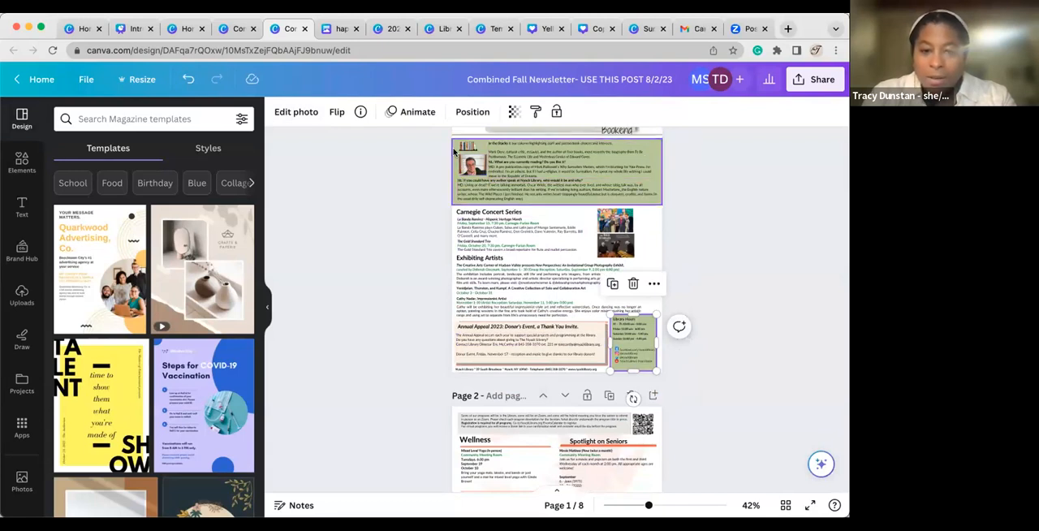
pyautogui.click(454, 149)
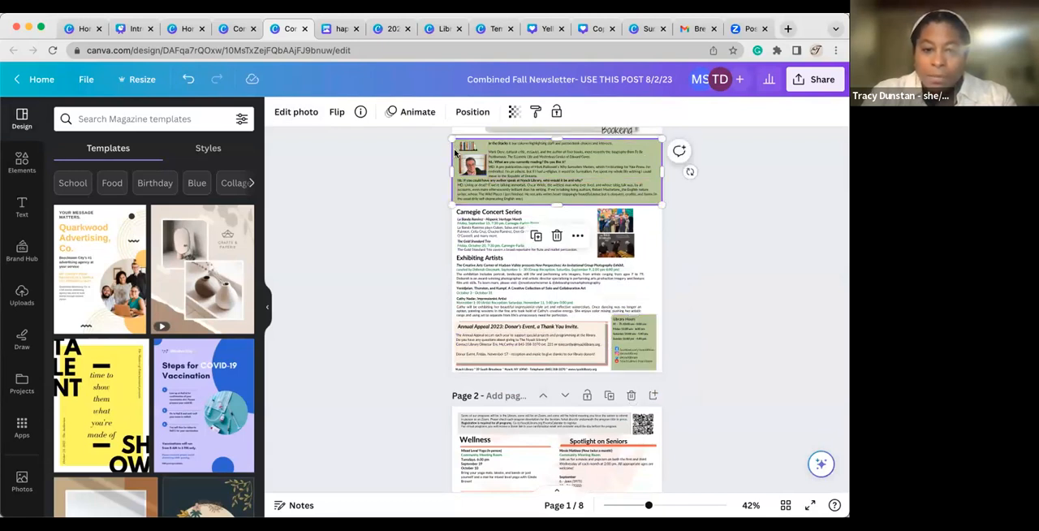
pyautogui.scroll(2, 454, 149)
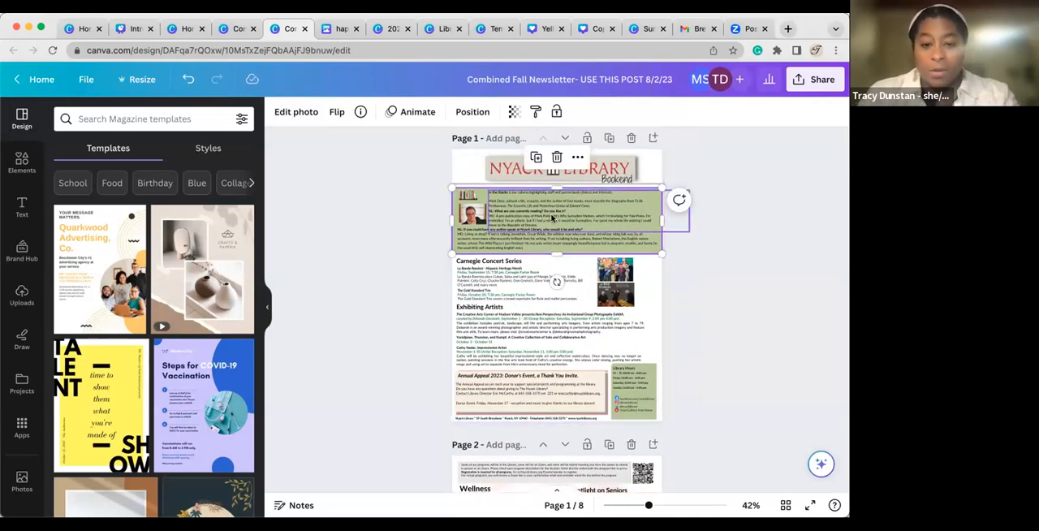
pyautogui.moveTo(555, 238); pyautogui.dragTo(552, 212)
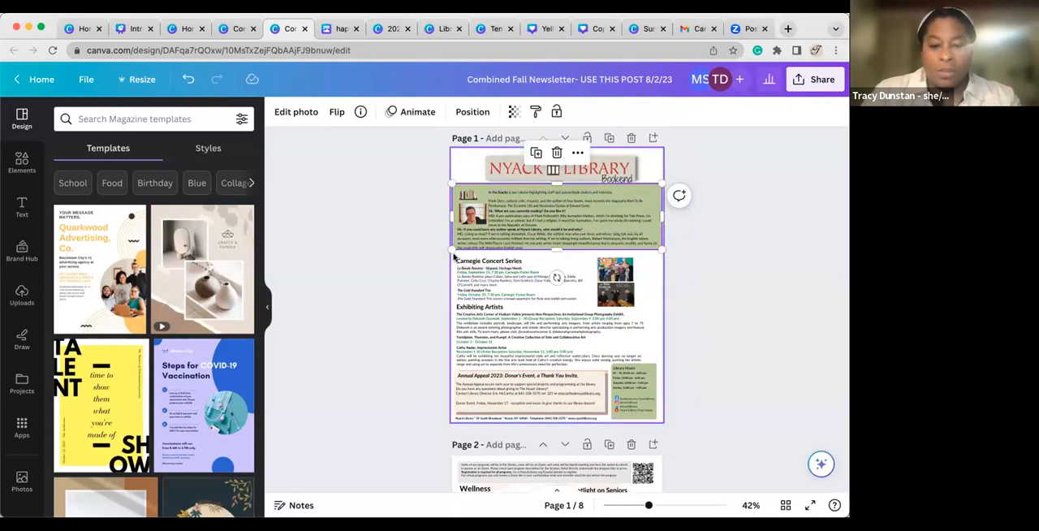
# Group the Carnegie Concert Series heading and text on page 1 and move the group slightly upward.
pyautogui.moveTo(453, 257); pyautogui.dragTo(590, 301)
pyautogui.click(524, 226)
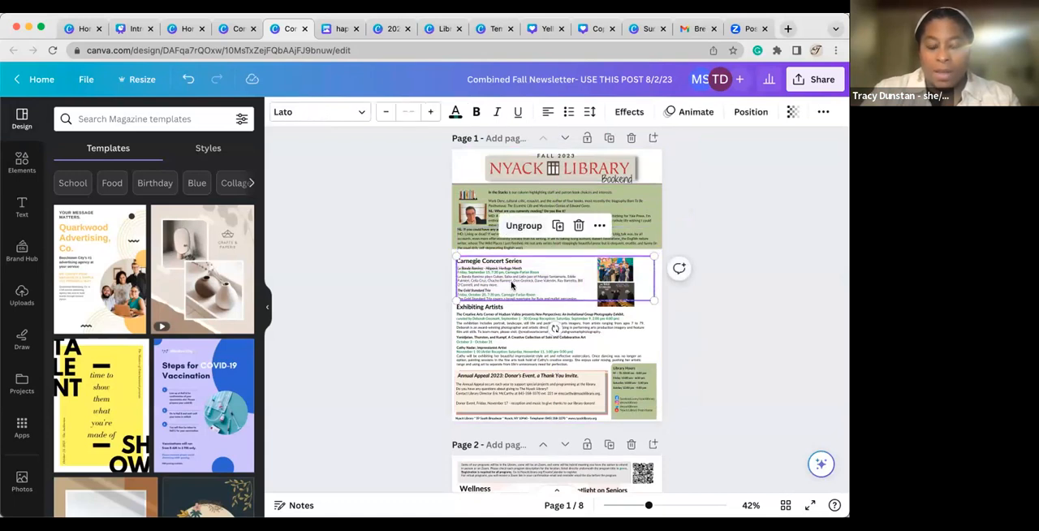
pyautogui.moveTo(513, 283)
pyautogui.mouseDown()
pyautogui.moveTo(512, 243)
pyautogui.moveTo(513, 279)
pyautogui.mouseUp()
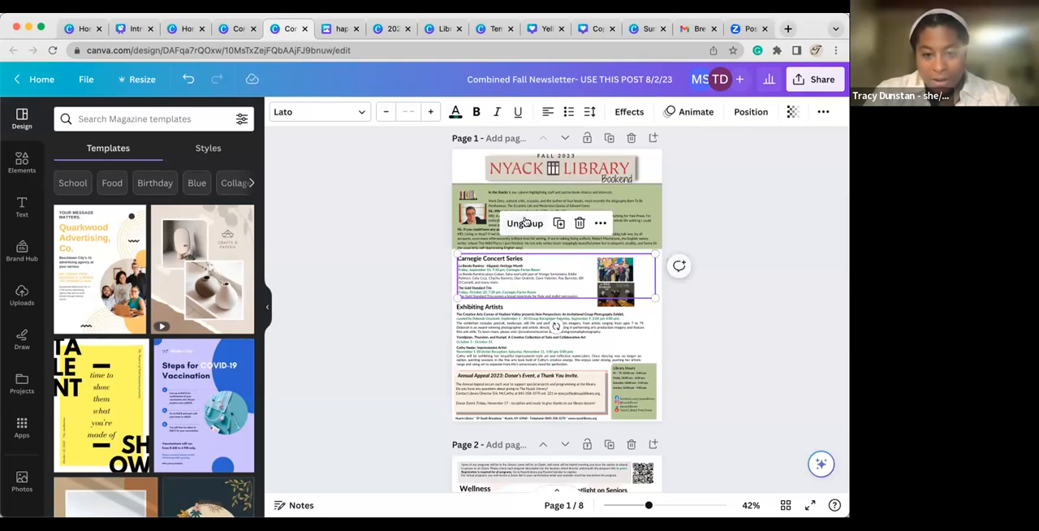
# Ungroup the Carnegie Concert Series items on page 1 and clear the selection.
pyautogui.click(525, 223)
pyautogui.moveTo(509, 261); pyautogui.dragTo(479, 262)
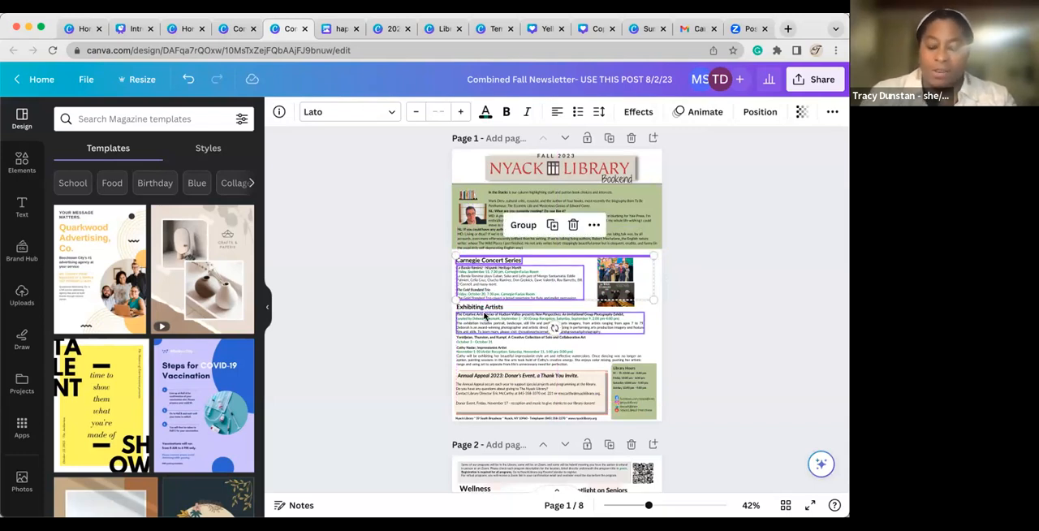
pyautogui.click(745, 335)
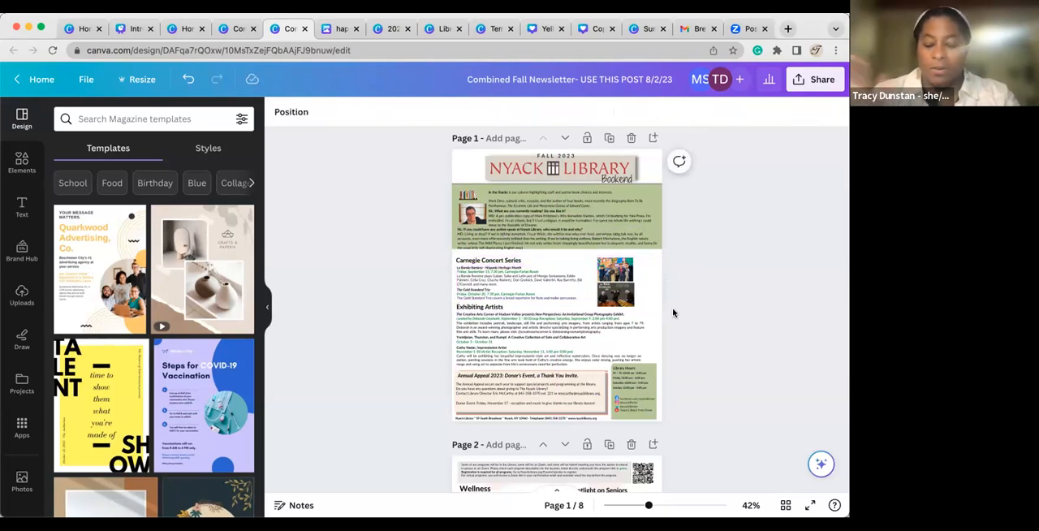
# Select the full-page background image on page 3 behind Banned Books Week and shift it slightly.
pyautogui.scroll(-5, 588, 363)
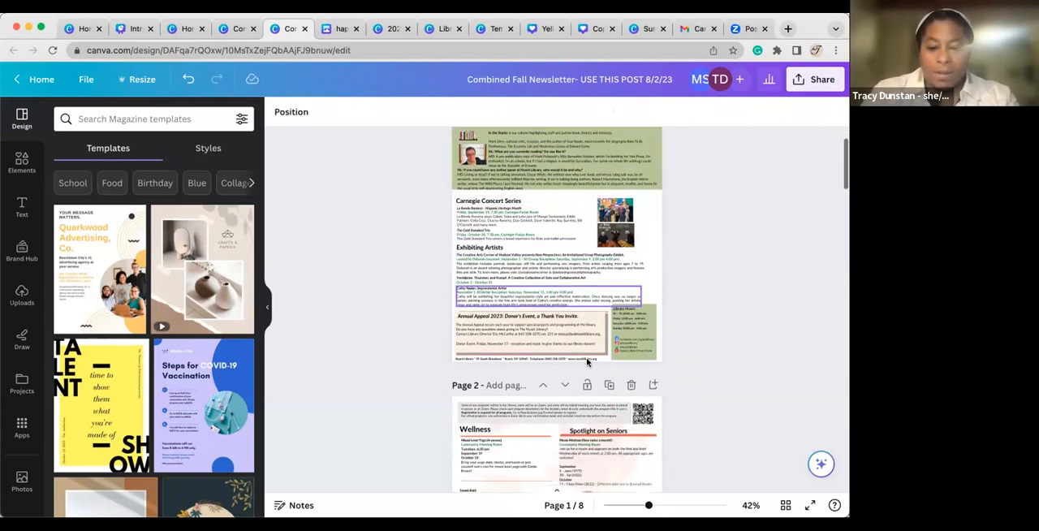
pyautogui.scroll(-10, 588, 363)
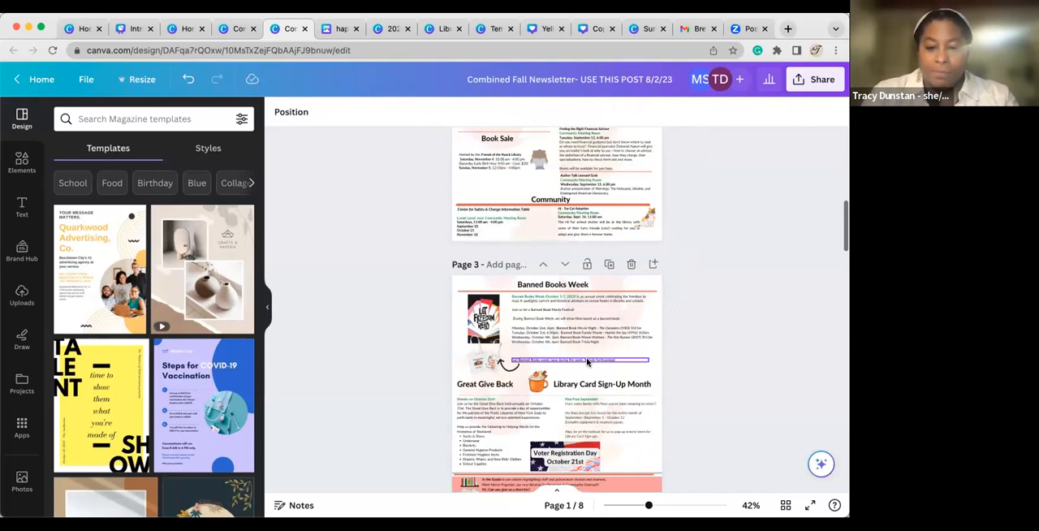
pyautogui.click(485, 286)
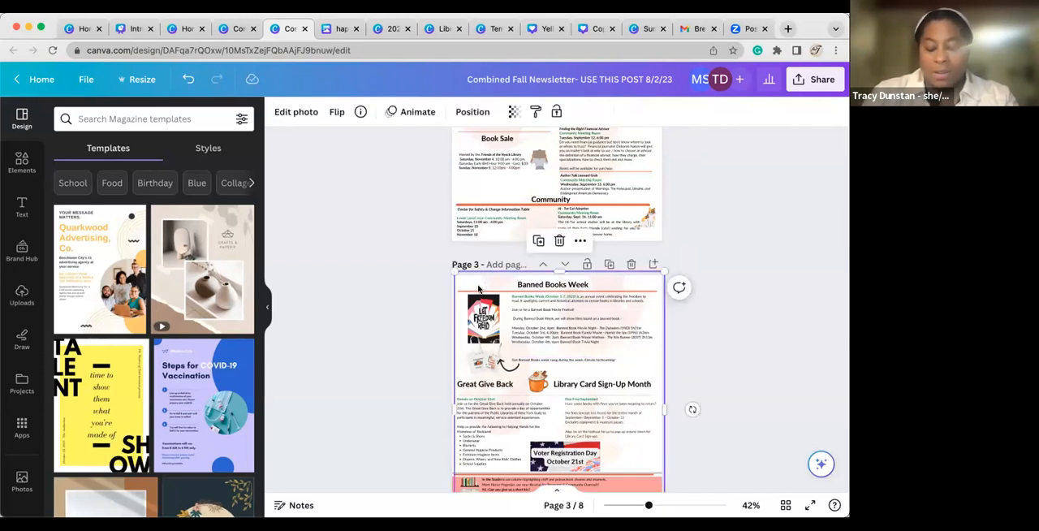
pyautogui.moveTo(478, 288); pyautogui.dragTo(478, 286)
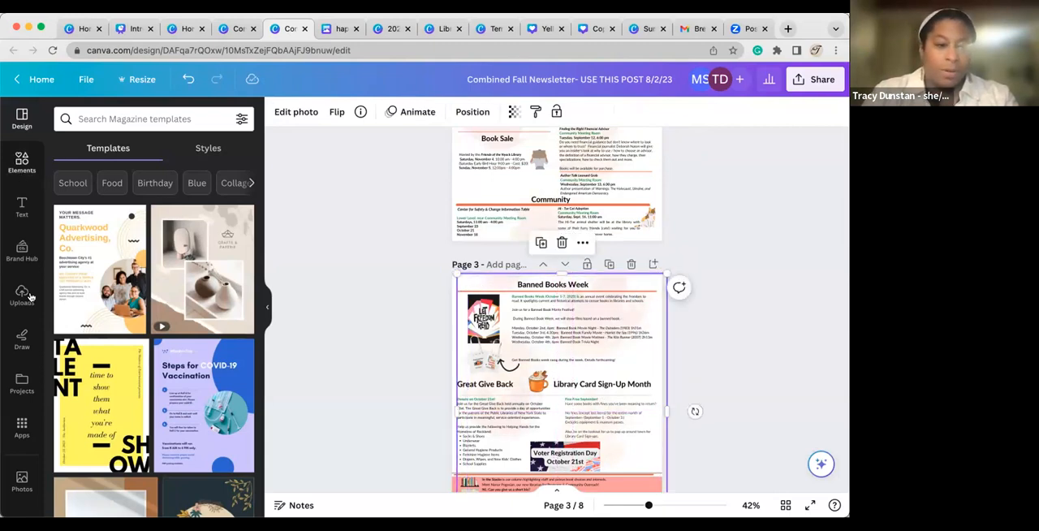
# Search the photos for "spring" and add the pink blossoms against blue sky photo to page 3.
pyautogui.scroll(-3, 22, 357)
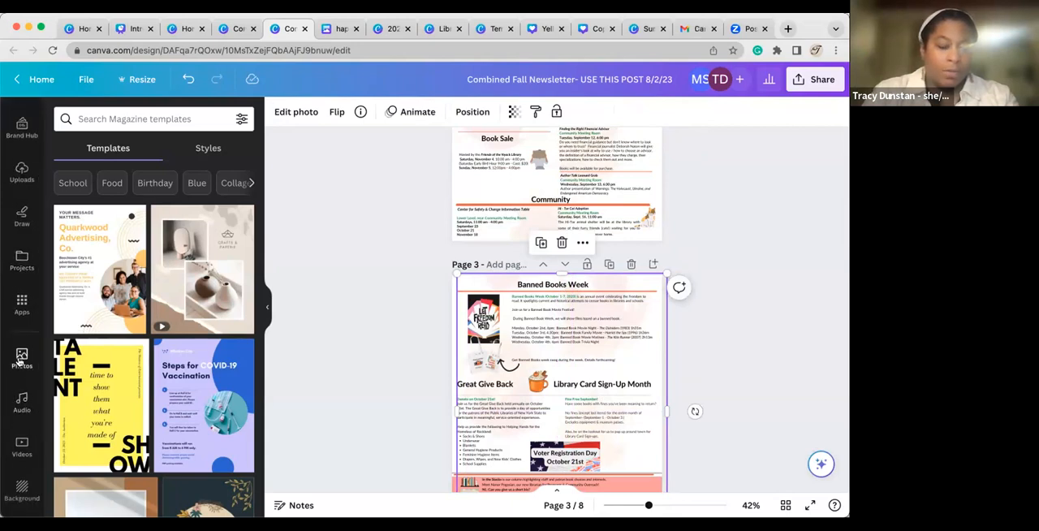
pyautogui.click(118, 120)
pyautogui.write('sprimn')
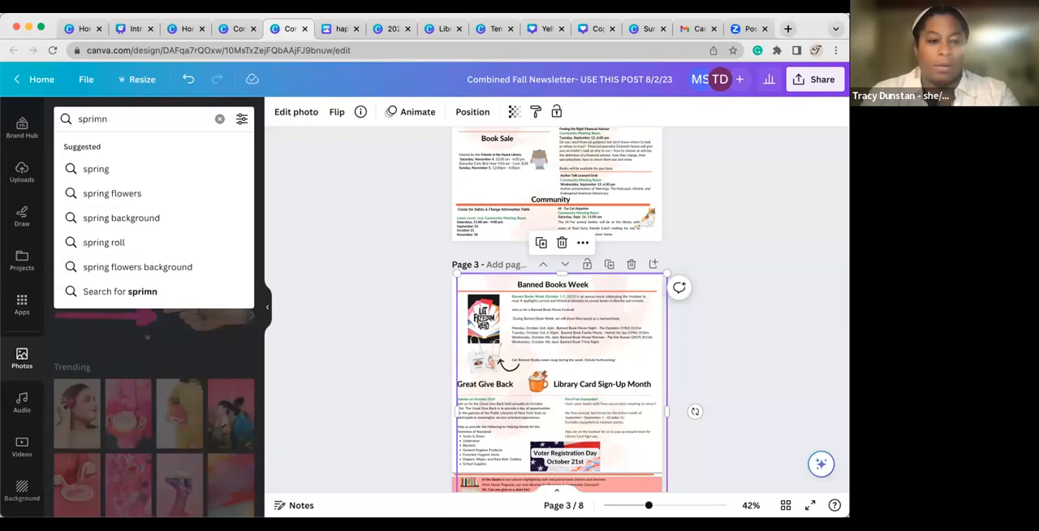
pyautogui.press('BackSpace')
pyautogui.press('BackSpace')
pyautogui.write('ng')
pyautogui.press('Return')
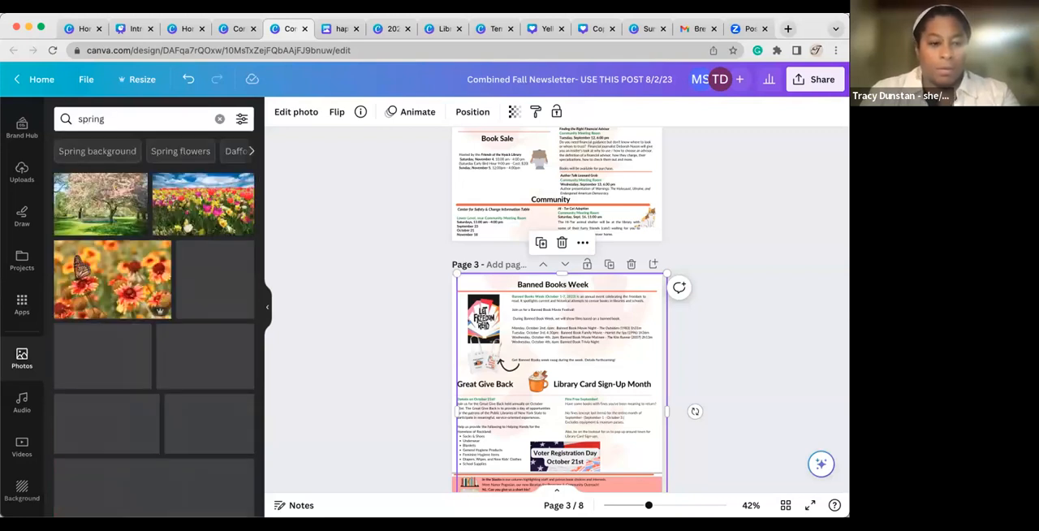
pyautogui.scroll(-3, 198, 291)
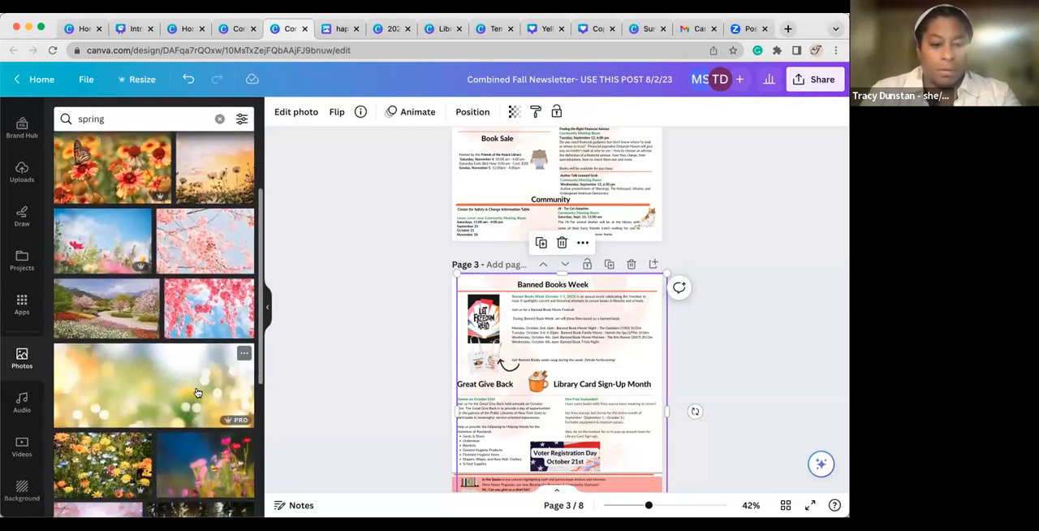
pyautogui.click(214, 306)
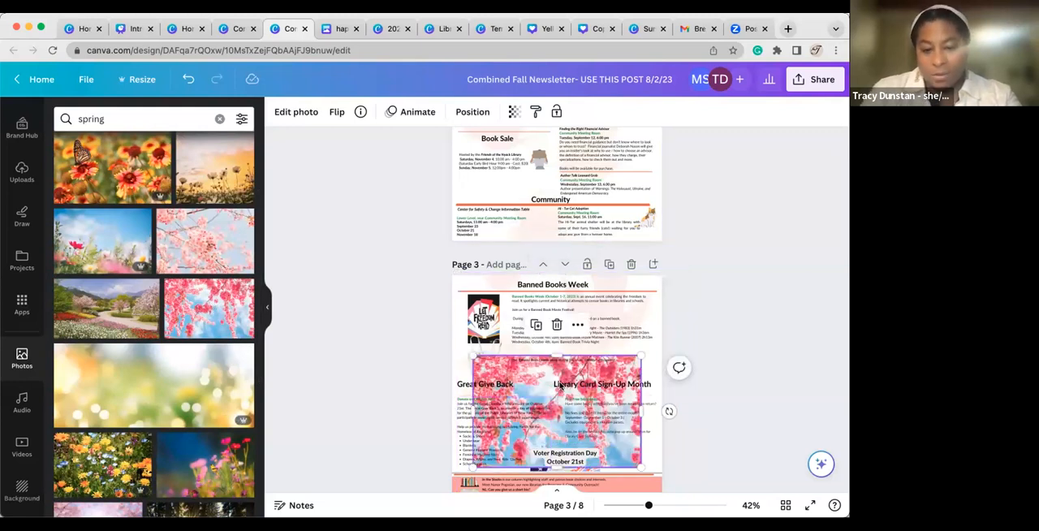
# Set the transparency of the blossom photo on page 3 to 22.
pyautogui.click(517, 111)
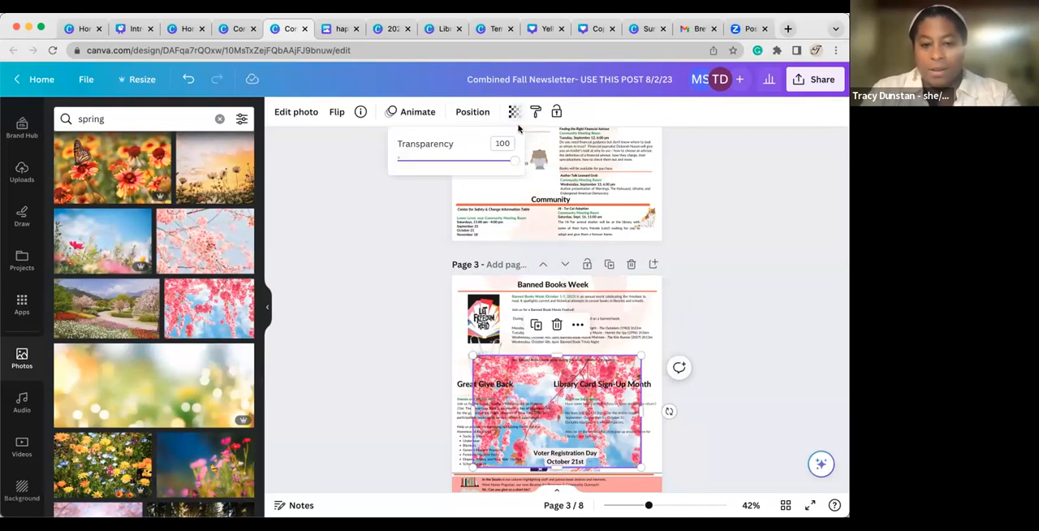
pyautogui.moveTo(517, 160); pyautogui.dragTo(510, 161)
pyautogui.moveTo(432, 168)
pyautogui.mouseDown()
pyautogui.moveTo(413, 170)
pyautogui.moveTo(422, 168)
pyautogui.mouseUp()
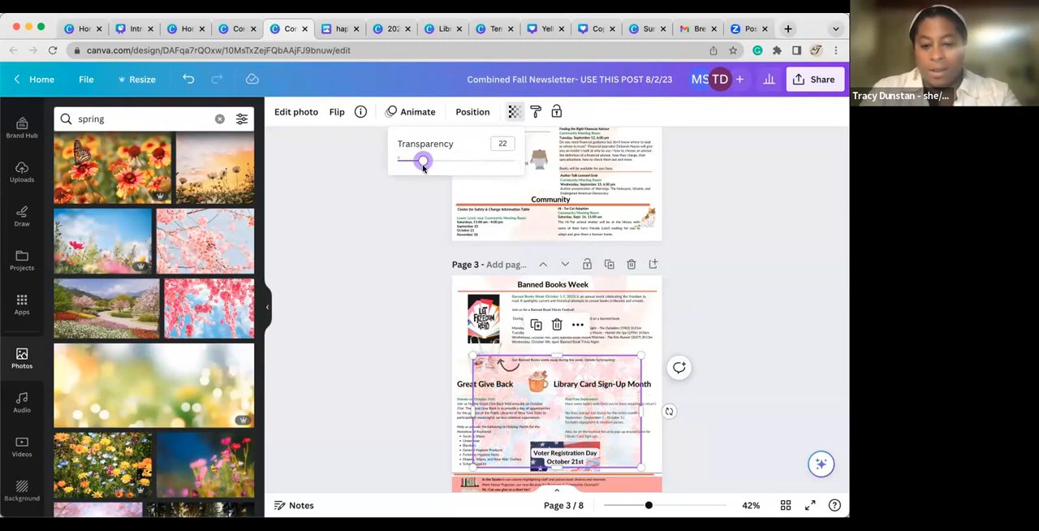
# Delete the semi-transparent blossom photo from page 3.
pyautogui.click(389, 307)
pyautogui.press('Delete')
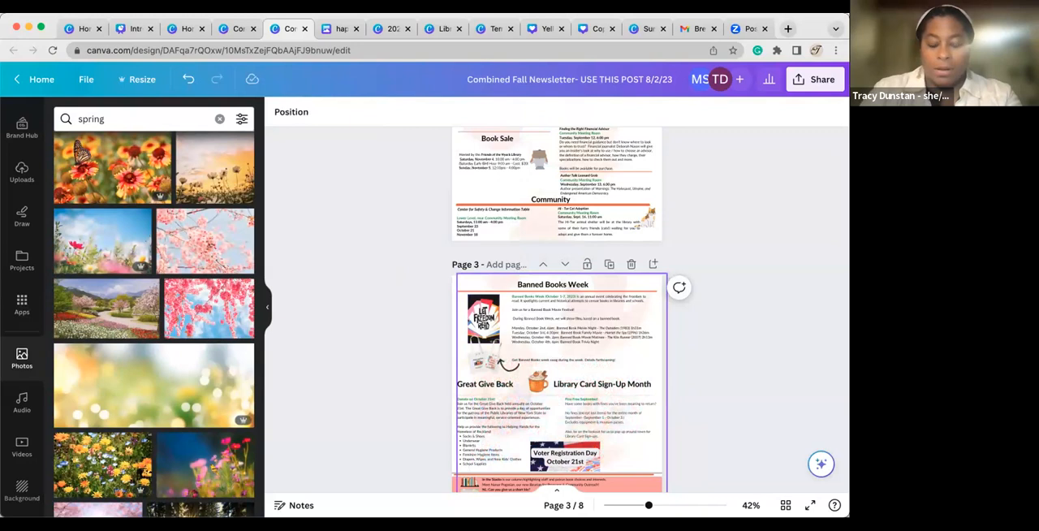
# Shift the autumn leaf image behind the Children's Events heading on page 5 slightly and undo the move.
pyautogui.scroll(-10, 557, 309)
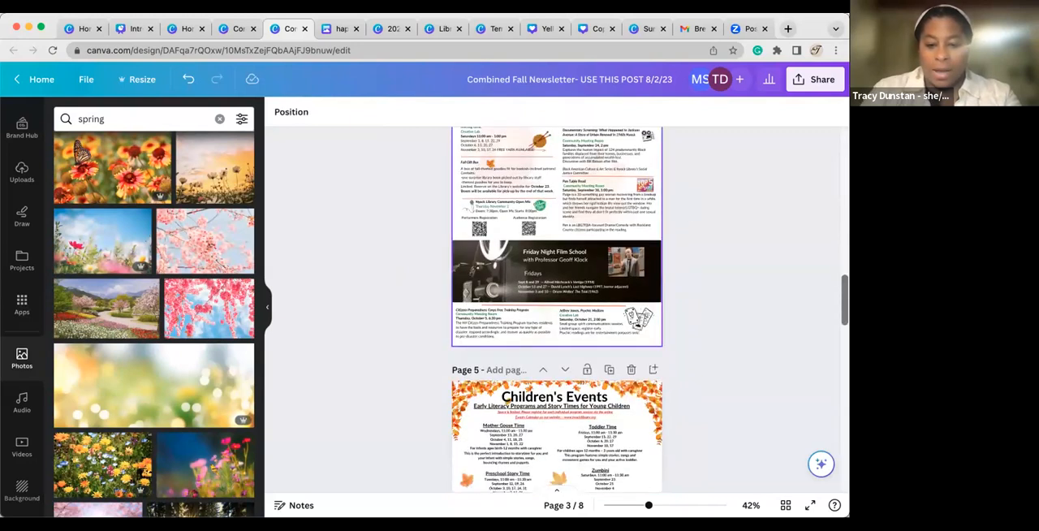
pyautogui.scroll(-5, 557, 309)
pyautogui.scroll(5, 557, 308)
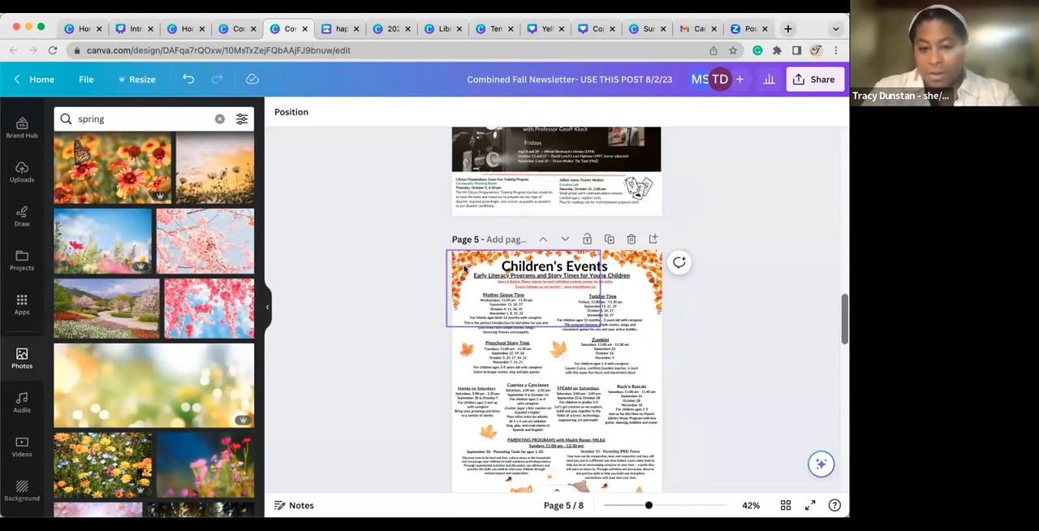
pyautogui.click(463, 264)
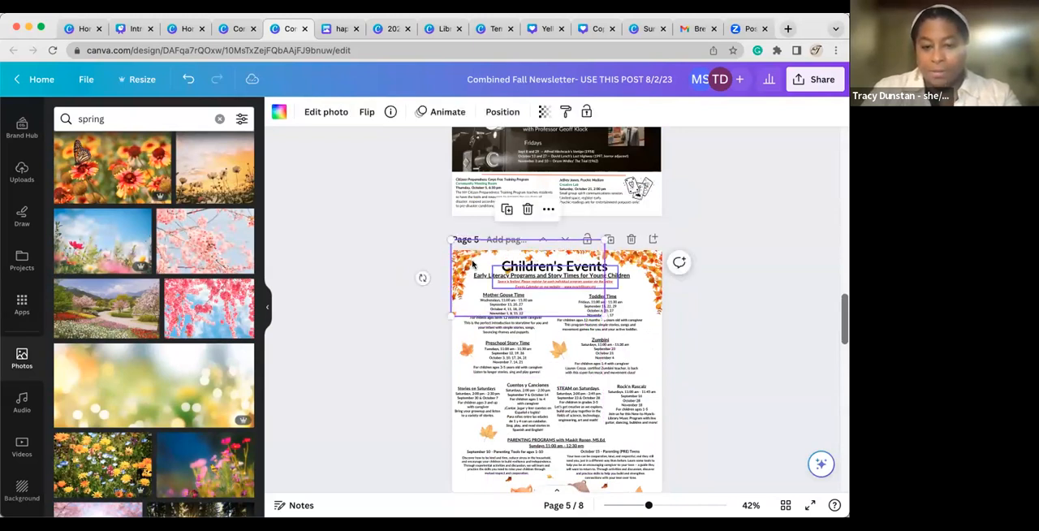
pyautogui.press('super+z')
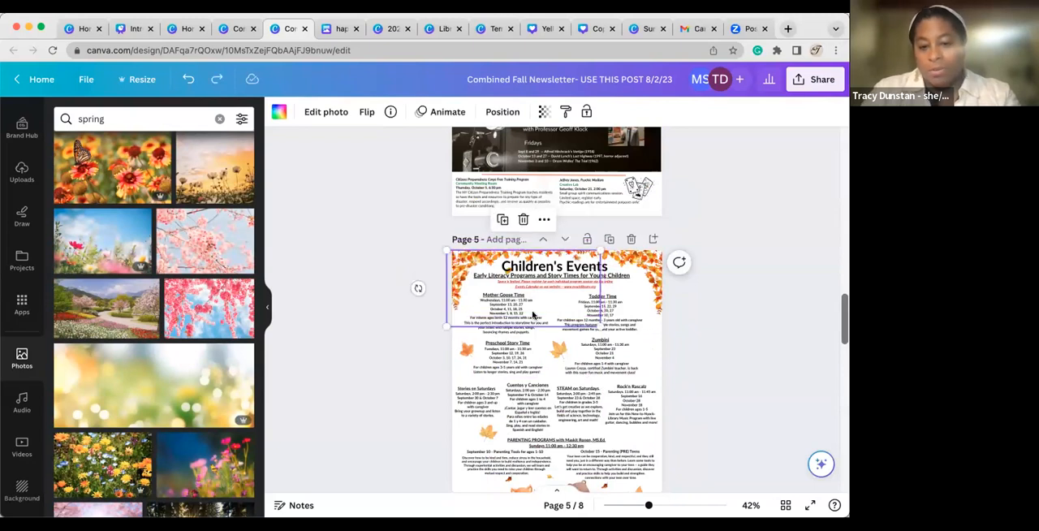
# Look over the newsletter's layout from the Children's Events page back to the front page and page 2.
pyautogui.scroll(-1, 536, 325)
pyautogui.scroll(5, 561, 373)
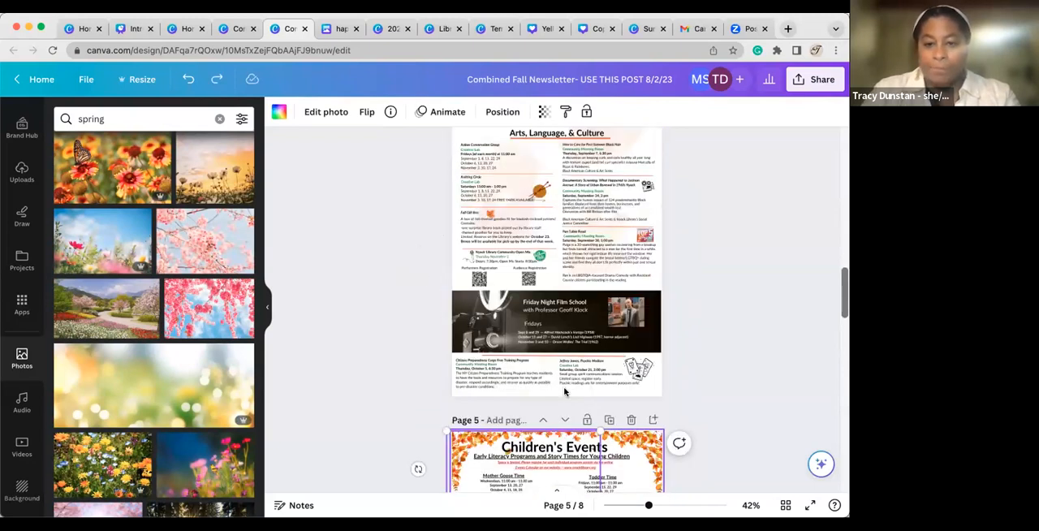
pyautogui.scroll(15, 565, 392)
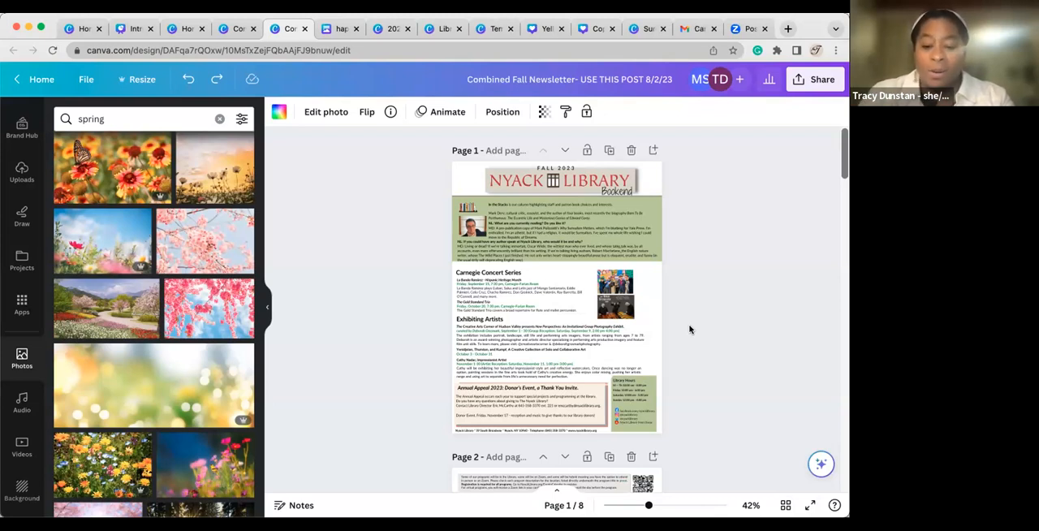
pyautogui.scroll(-5, 690, 329)
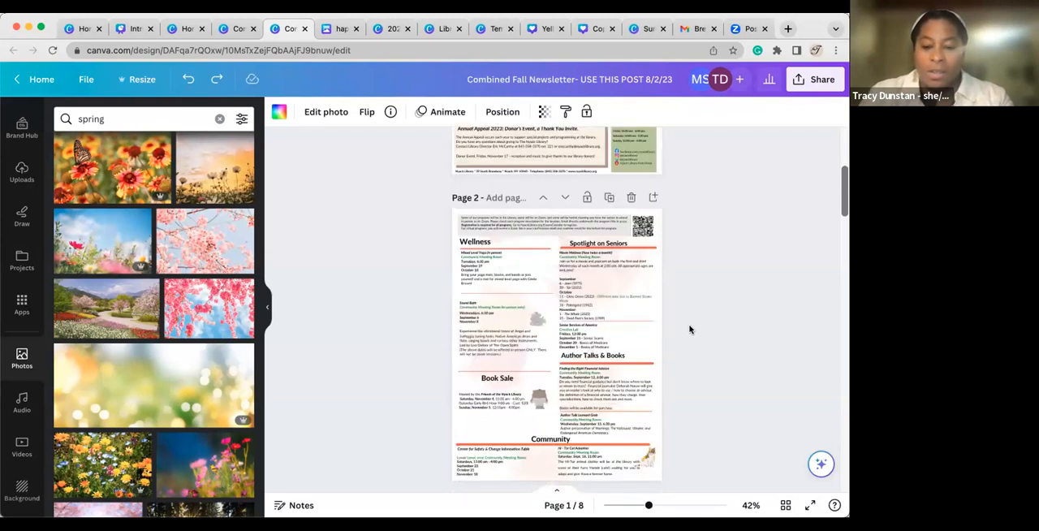
pyautogui.scroll(3, 689, 329)
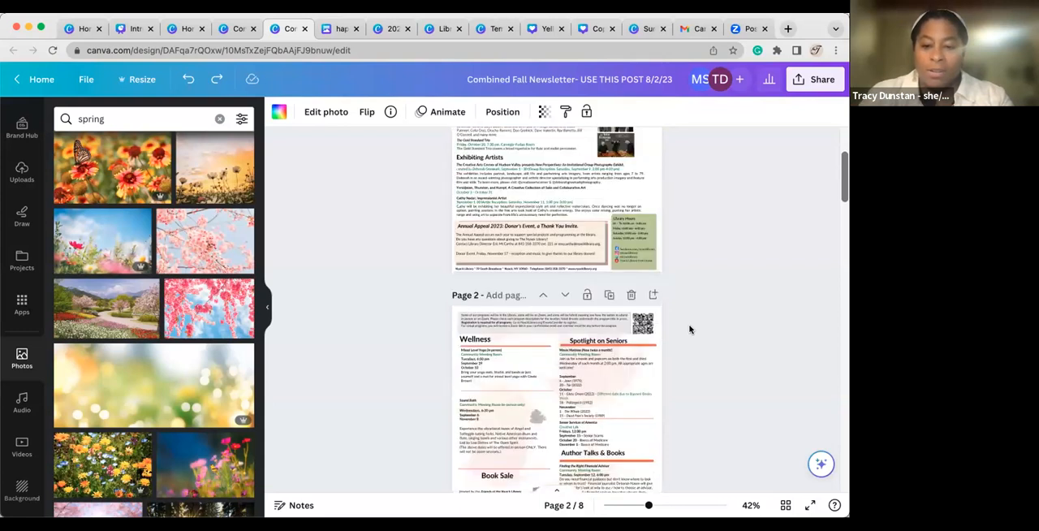
pyautogui.scroll(2, 690, 329)
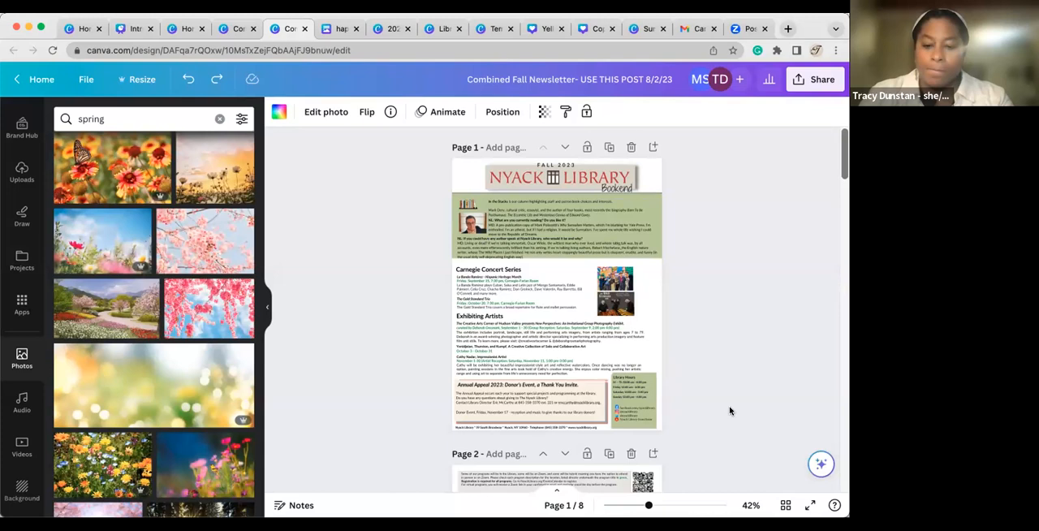
pyautogui.scroll(-2, 729, 411)
pyautogui.scroll(-1, 729, 411)
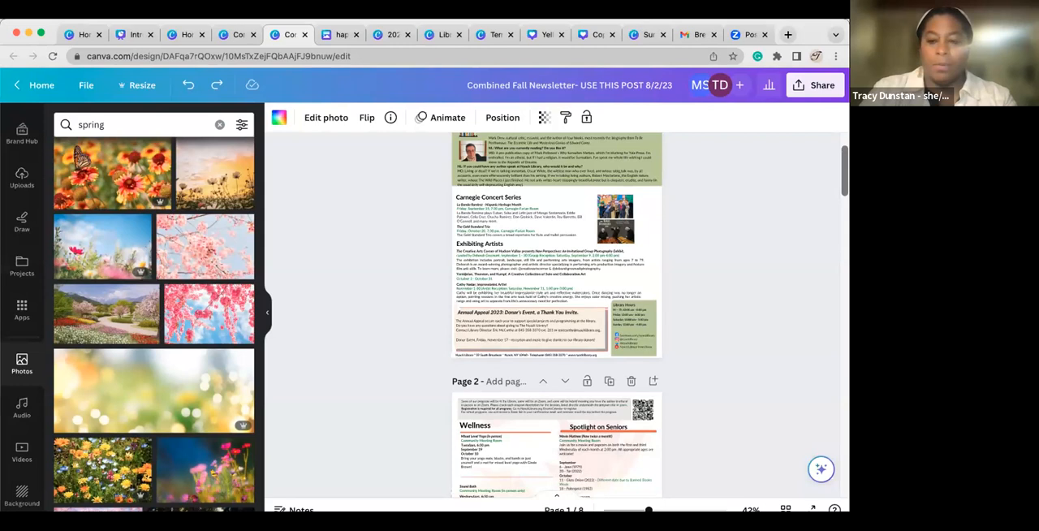
# View the design's sharing, download and print options and close them without choosing any.
pyautogui.click(812, 88)
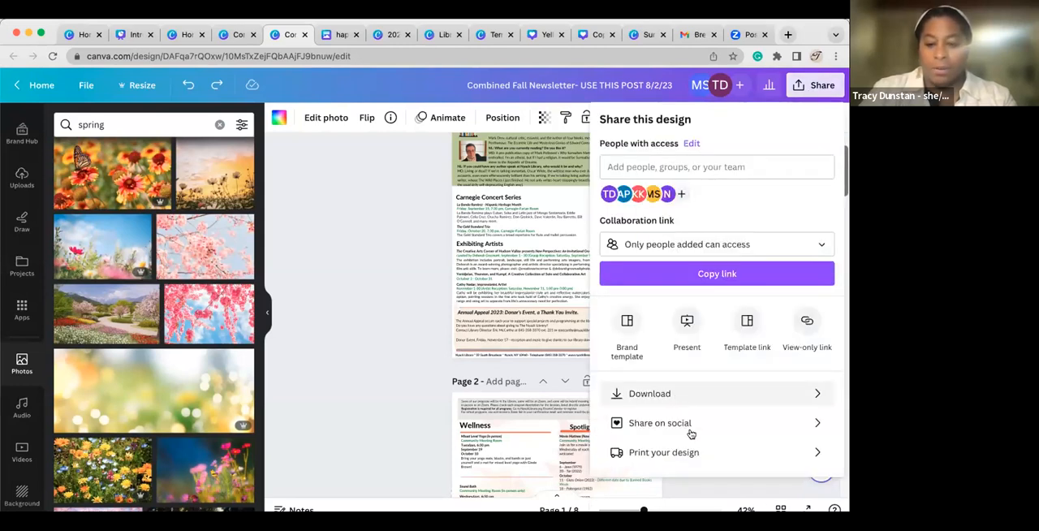
pyautogui.scroll(-1, 690, 432)
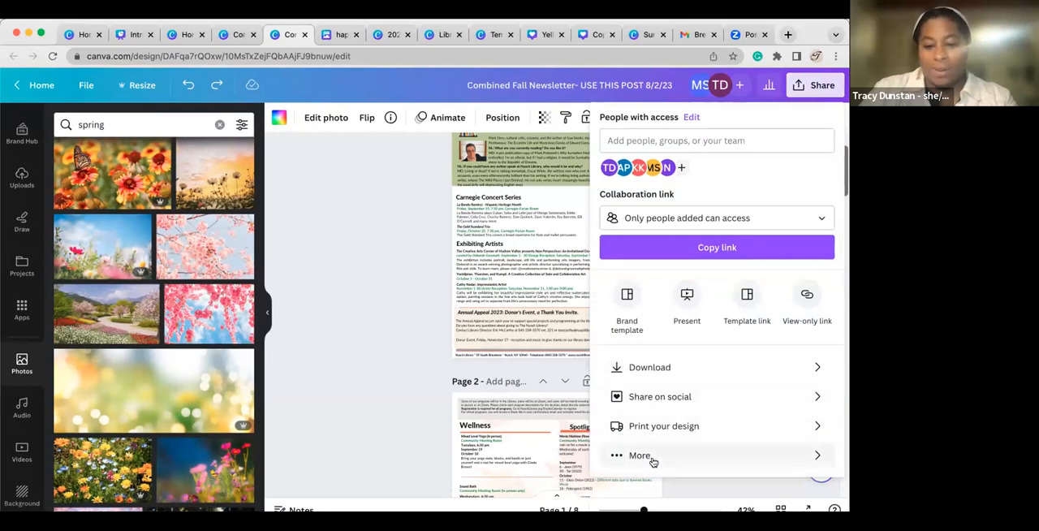
pyautogui.click(352, 339)
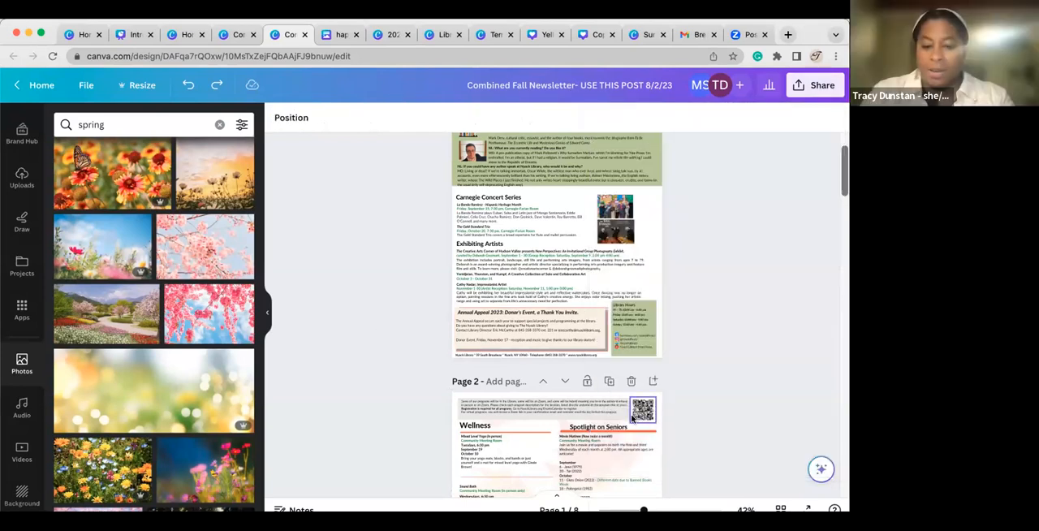
# Review the event sections on pages 2 to 4 and return to Banned Books Week on page 3.
pyautogui.scroll(-2, 642, 410)
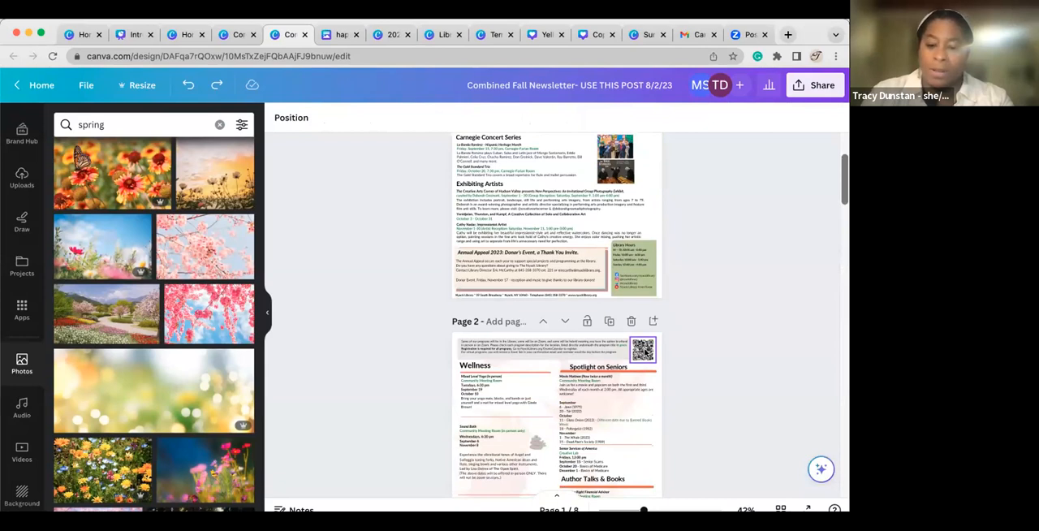
pyautogui.scroll(-10, 646, 353)
pyautogui.scroll(-5, 645, 352)
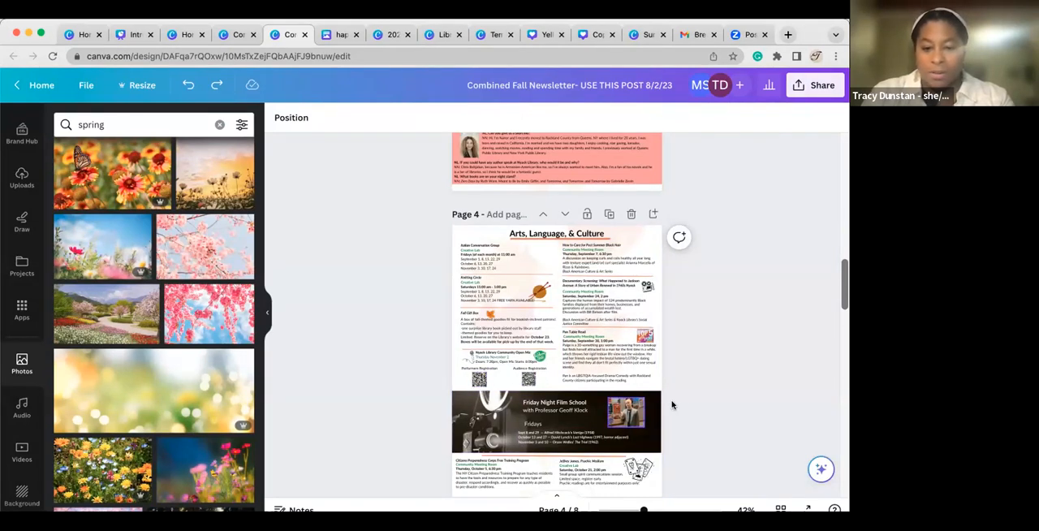
pyautogui.scroll(-1, 672, 405)
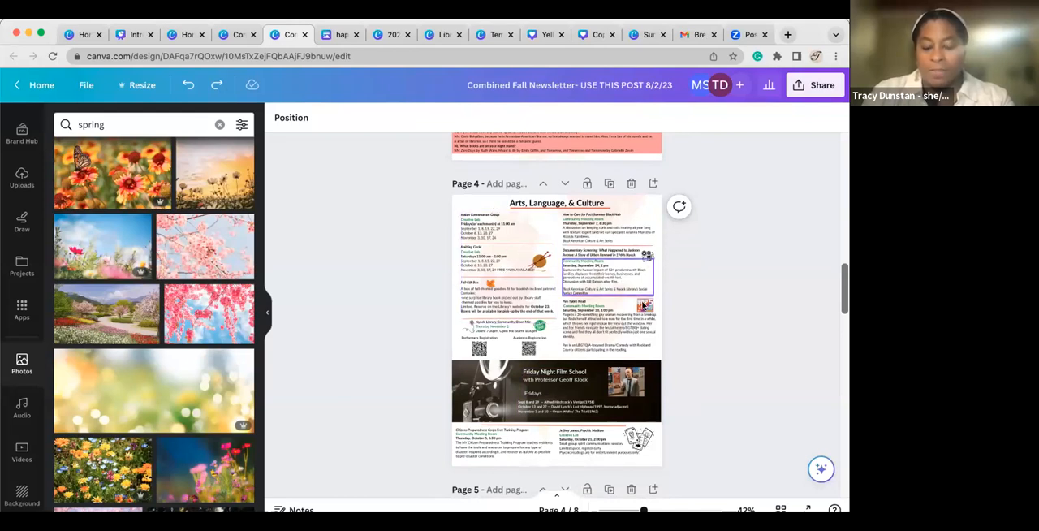
pyautogui.scroll(3, 533, 317)
pyautogui.scroll(10, 532, 317)
pyautogui.scroll(4, 534, 316)
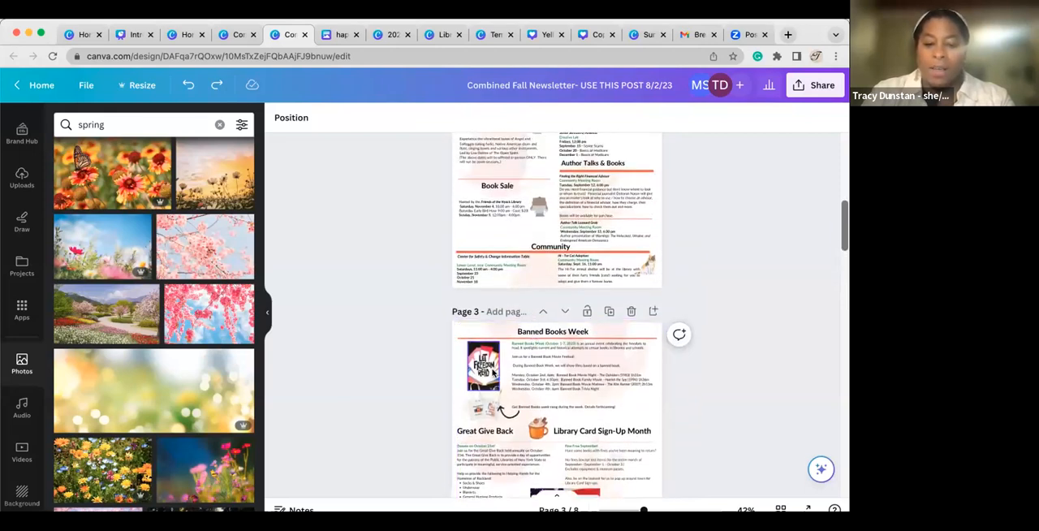
pyautogui.scroll(5, 497, 241)
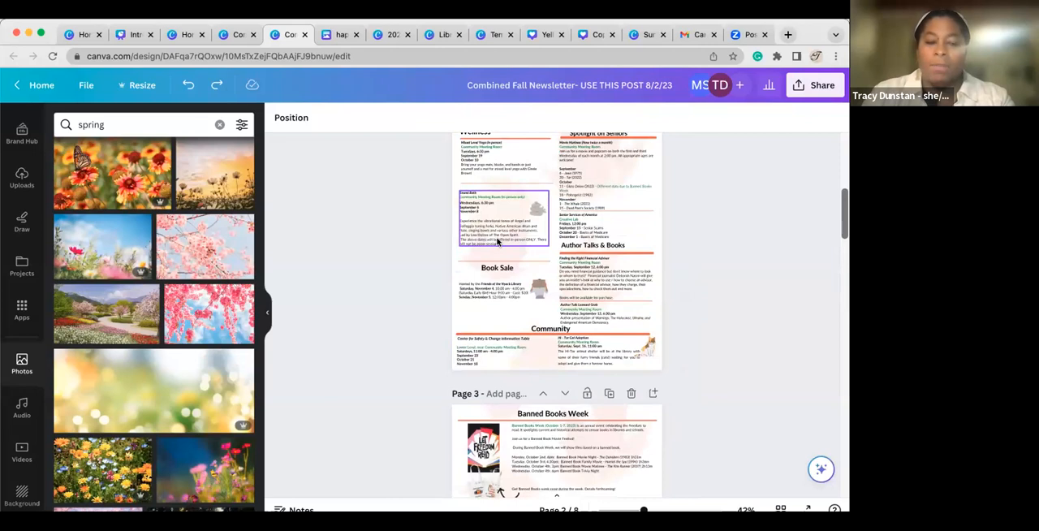
pyautogui.scroll(-6, 497, 241)
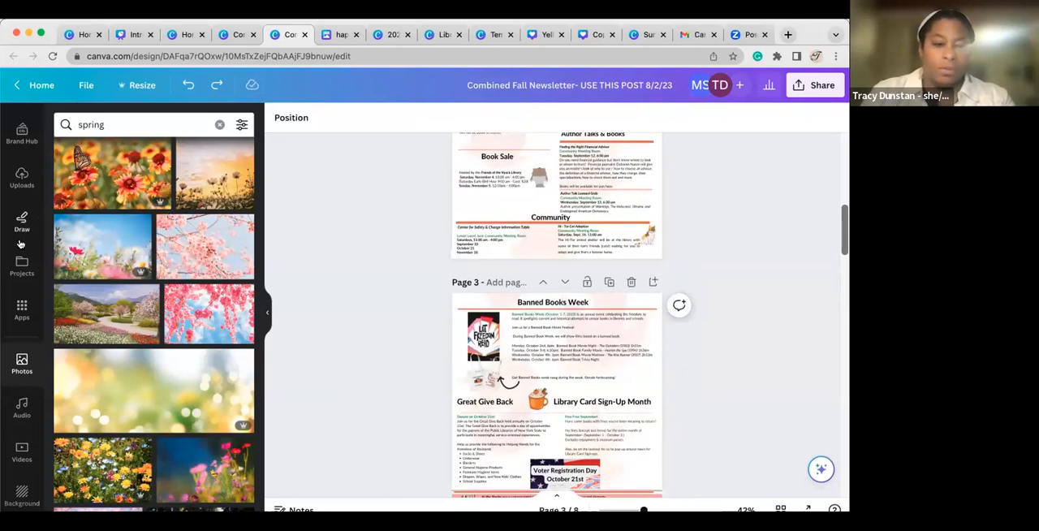
# Search the photos for "harry potter" and look through the results.
pyautogui.scroll(-2, 31, 329)
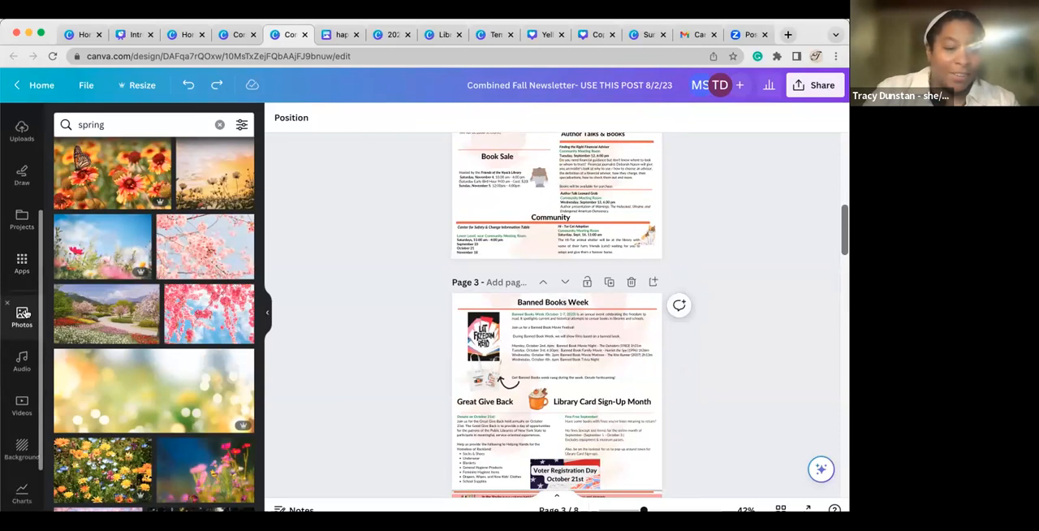
pyautogui.click(29, 324)
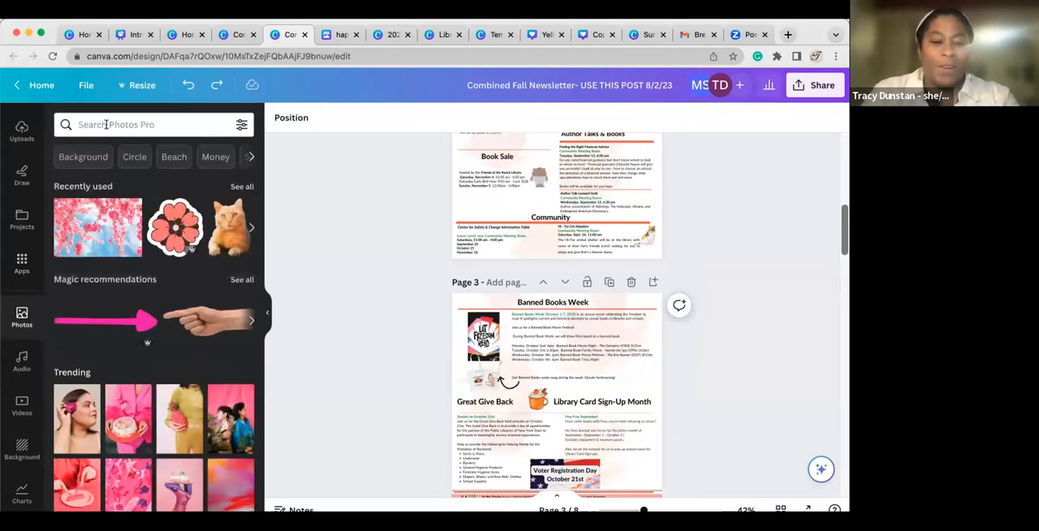
pyautogui.click(104, 123)
pyautogui.write('harry')
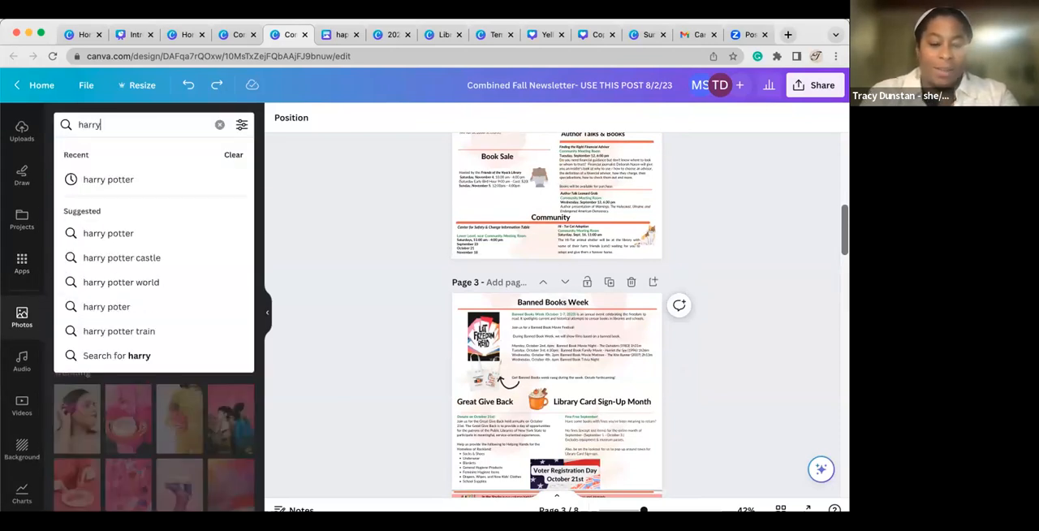
pyautogui.write(' potter')
pyautogui.press('Return')
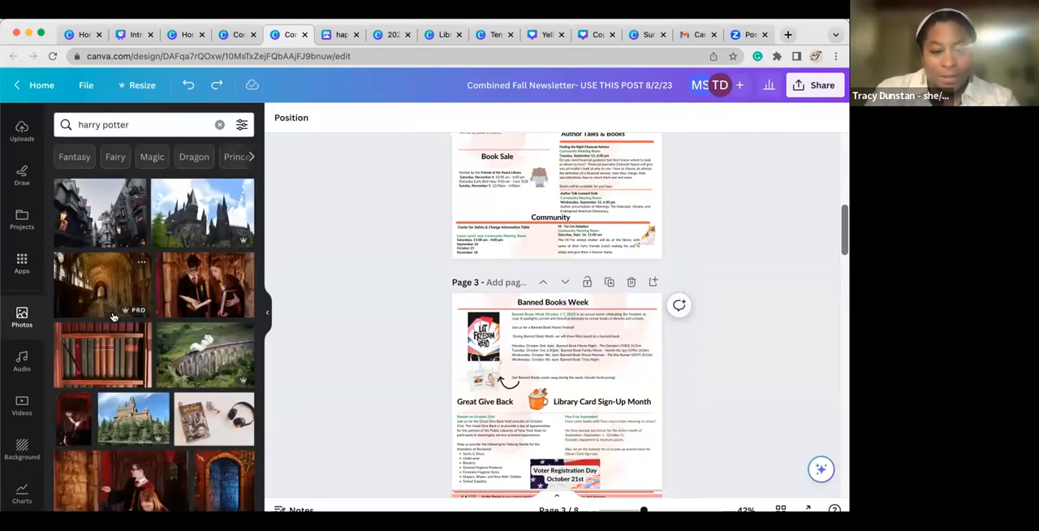
pyautogui.scroll(-2, 138, 372)
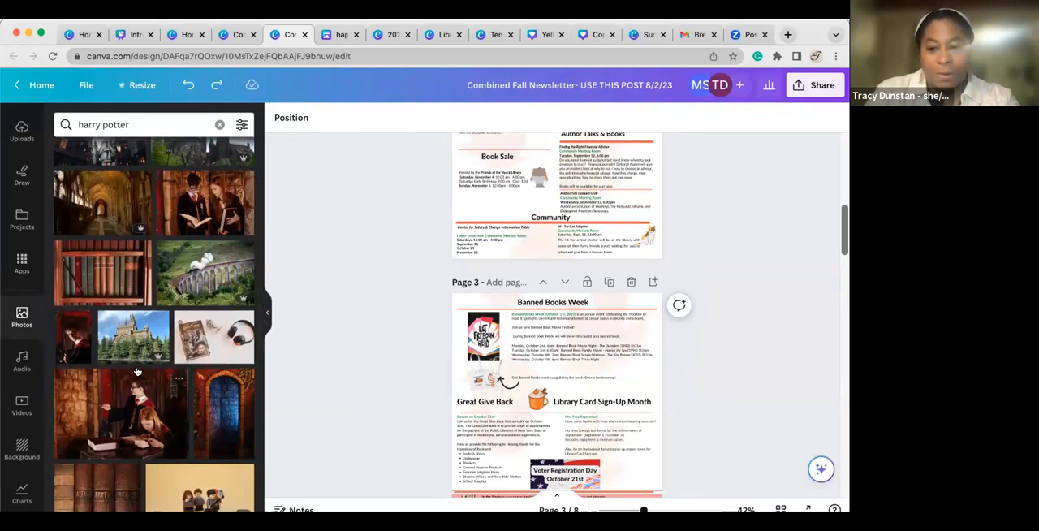
pyautogui.scroll(-1, 137, 372)
pyautogui.scroll(1, 137, 372)
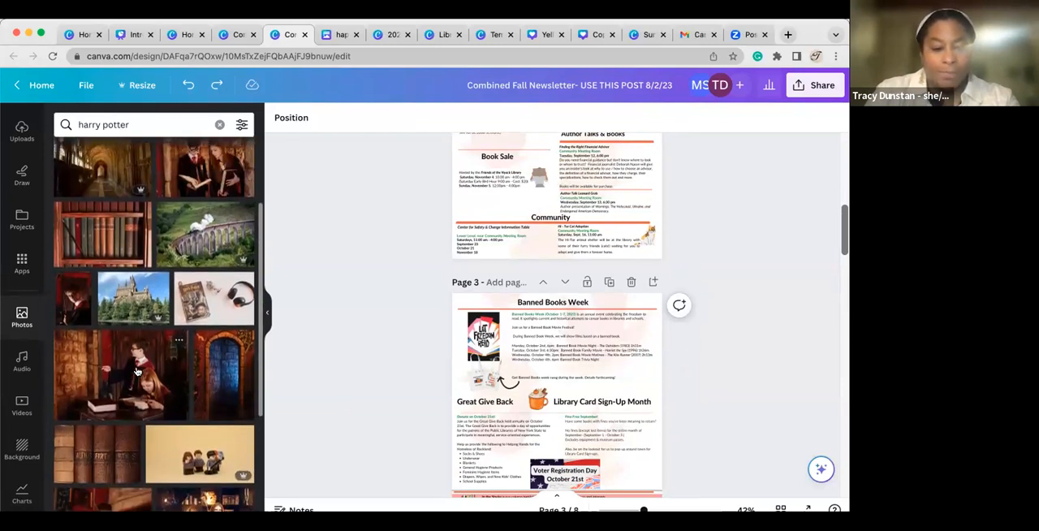
pyautogui.scroll(2, 138, 372)
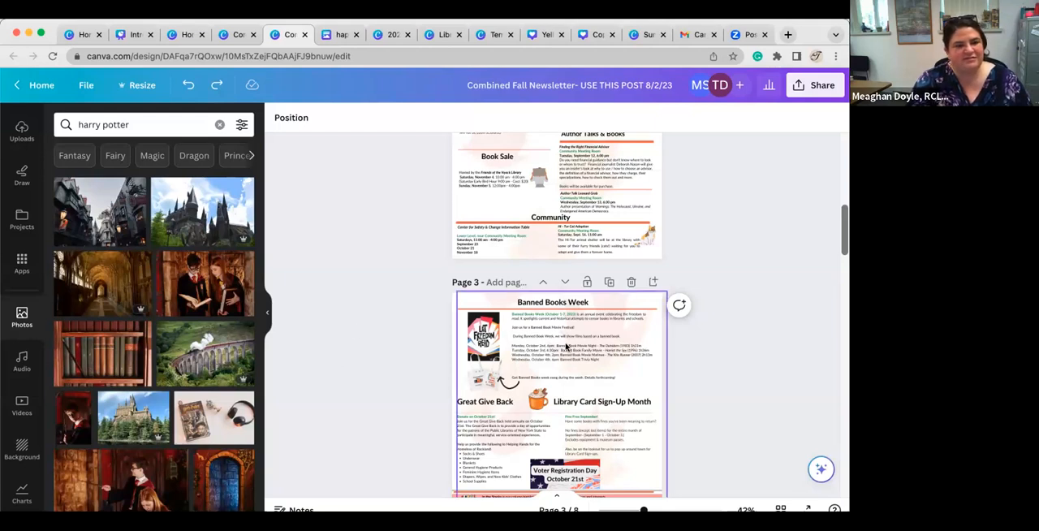
# Select the tote bag photo nearest the curved arrow on page 3 and nudge it slightly toward the other tote bag.
pyautogui.scroll(-2, 498, 378)
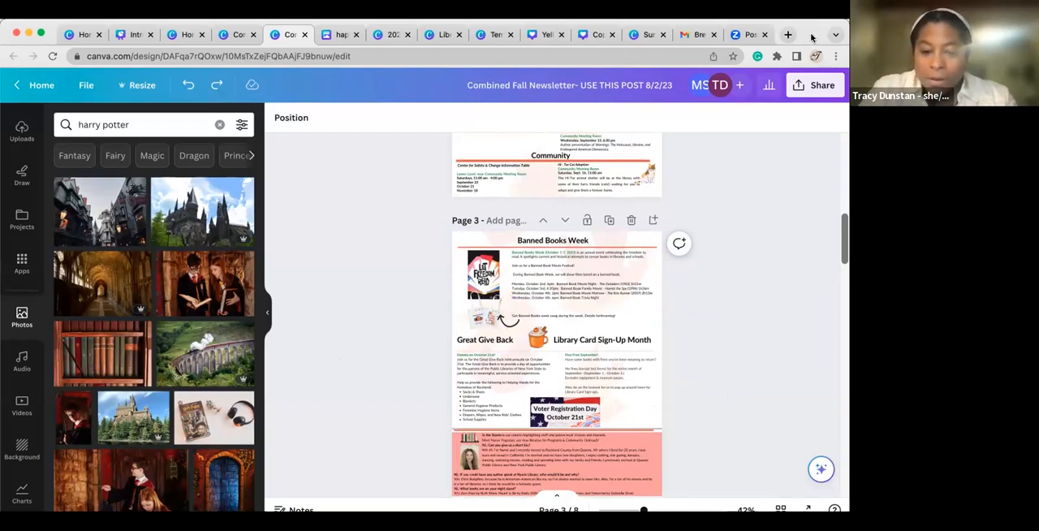
pyautogui.click(664, 505)
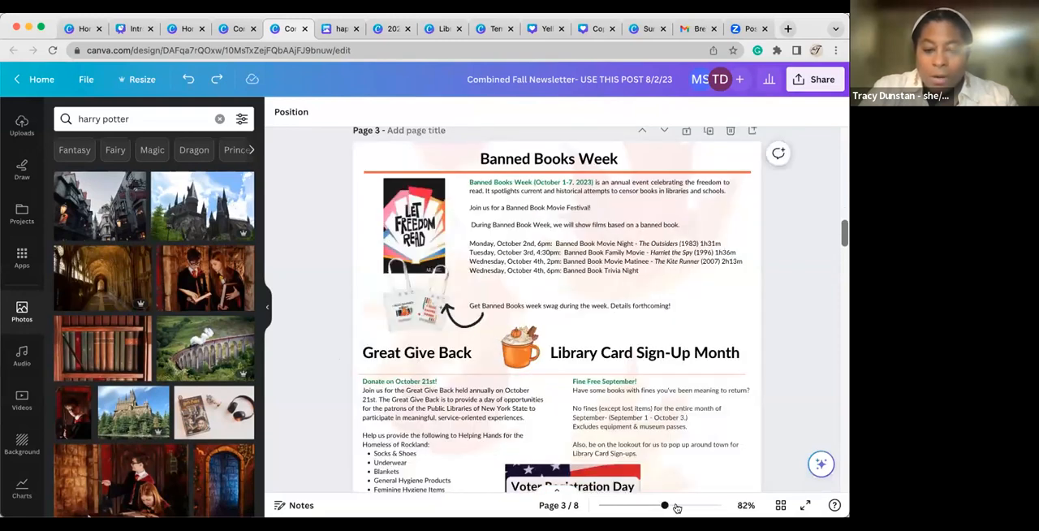
pyautogui.click(678, 505)
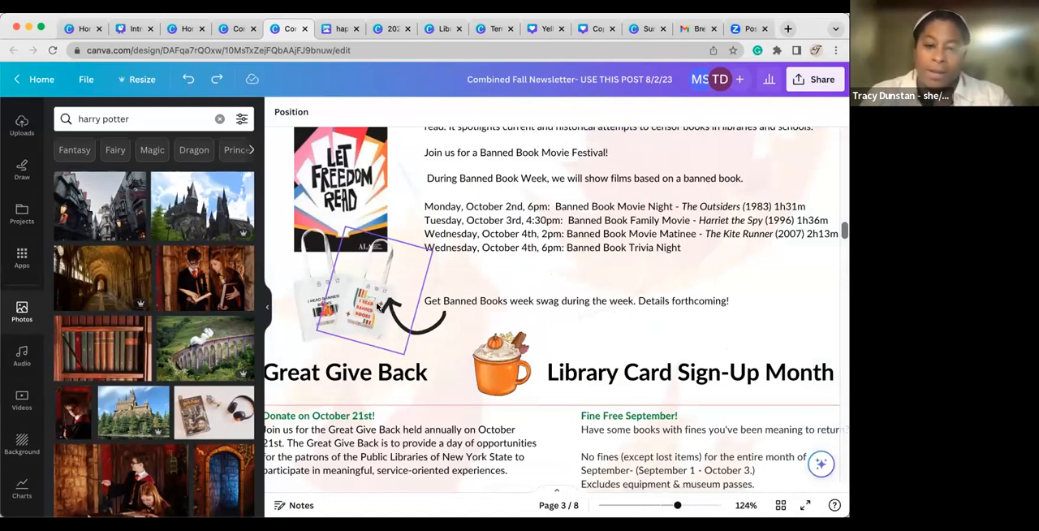
pyautogui.moveTo(364, 317)
pyautogui.mouseDown()
pyautogui.moveTo(319, 315)
pyautogui.moveTo(370, 313)
pyautogui.mouseUp()
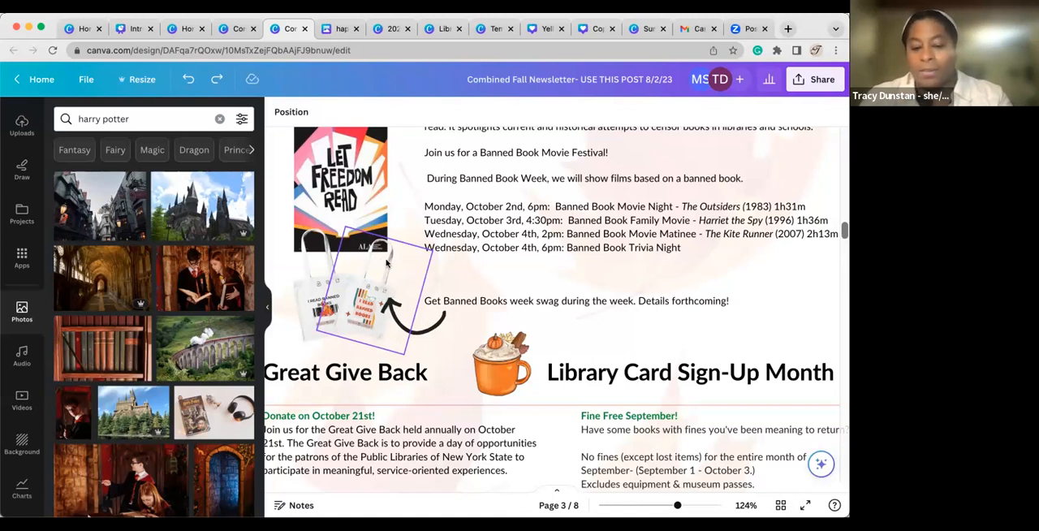
pyautogui.moveTo(365, 324); pyautogui.dragTo(369, 304)
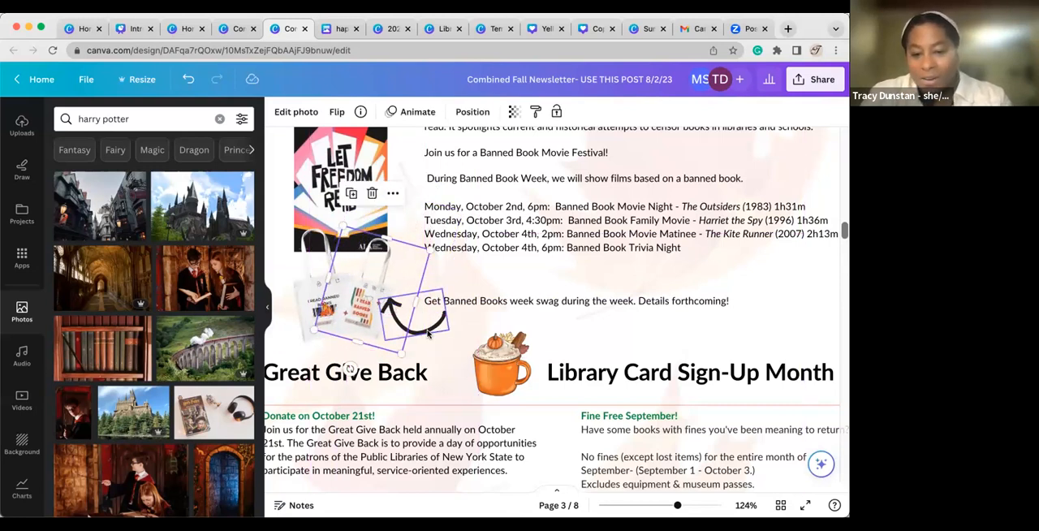
pyautogui.scroll(2, 427, 218)
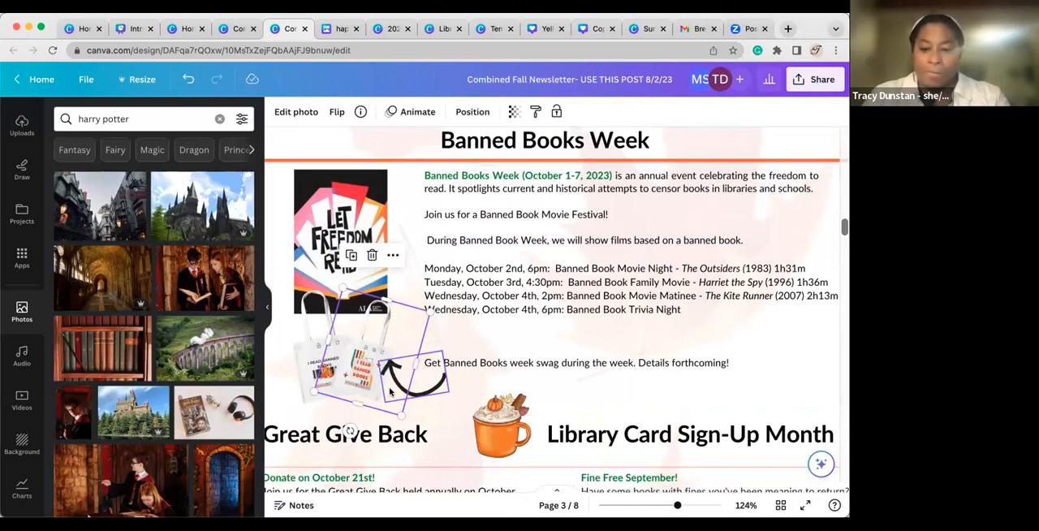
pyautogui.scroll(-1, 390, 392)
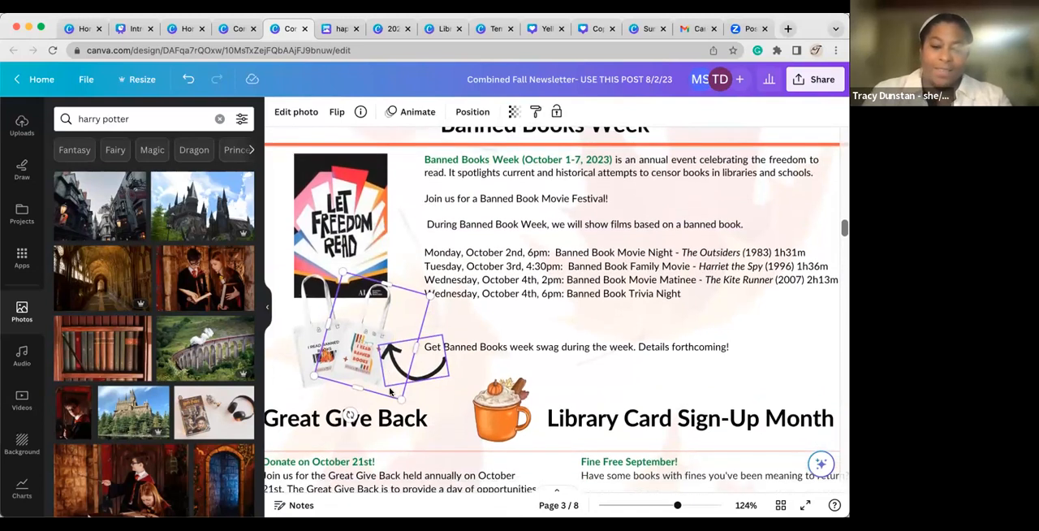
pyautogui.scroll(-3, 465, 385)
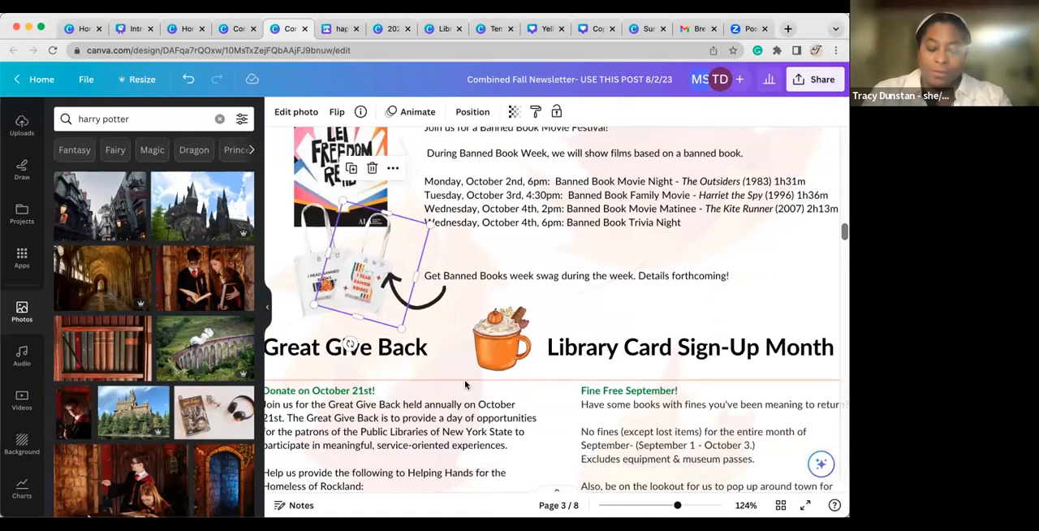
pyautogui.scroll(-3, 465, 385)
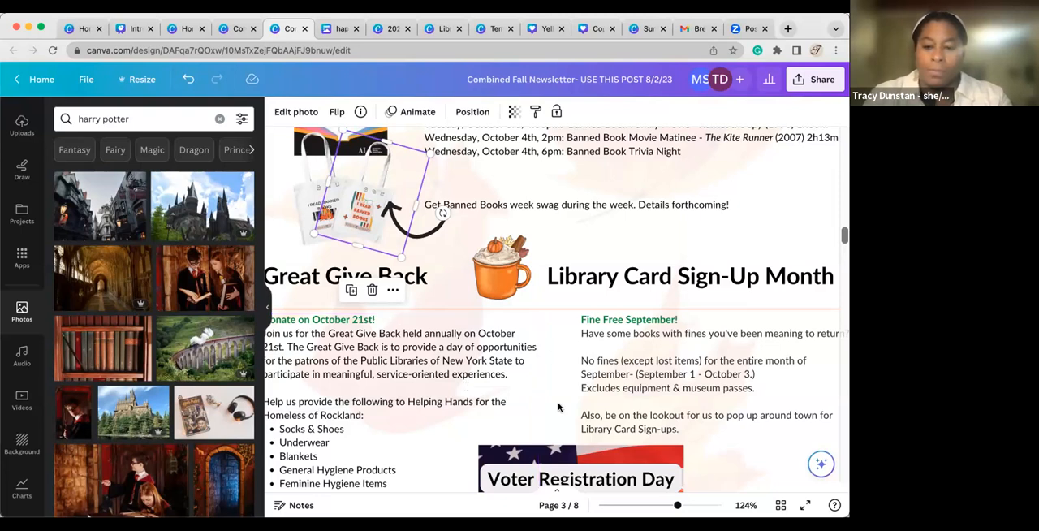
pyautogui.scroll(-1, 559, 407)
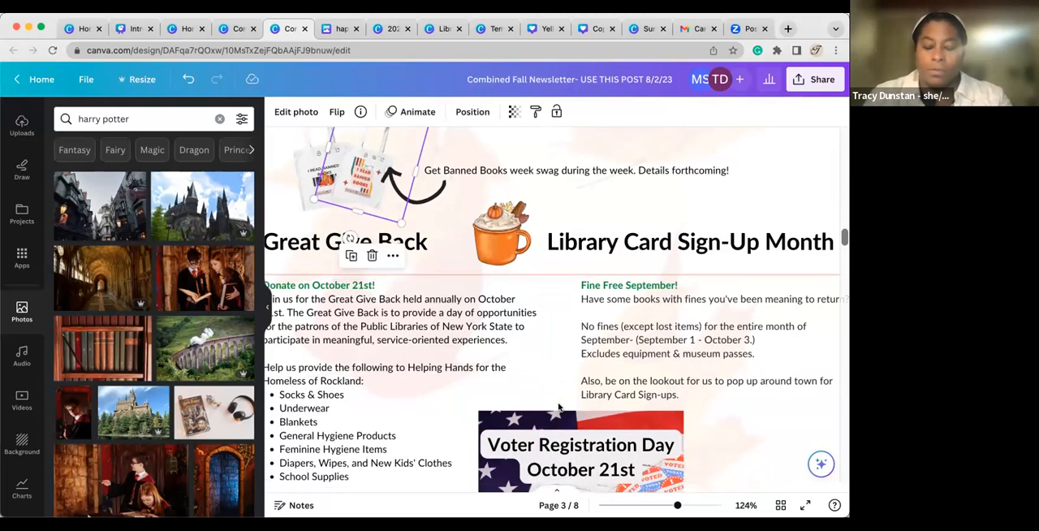
pyautogui.scroll(5, 559, 407)
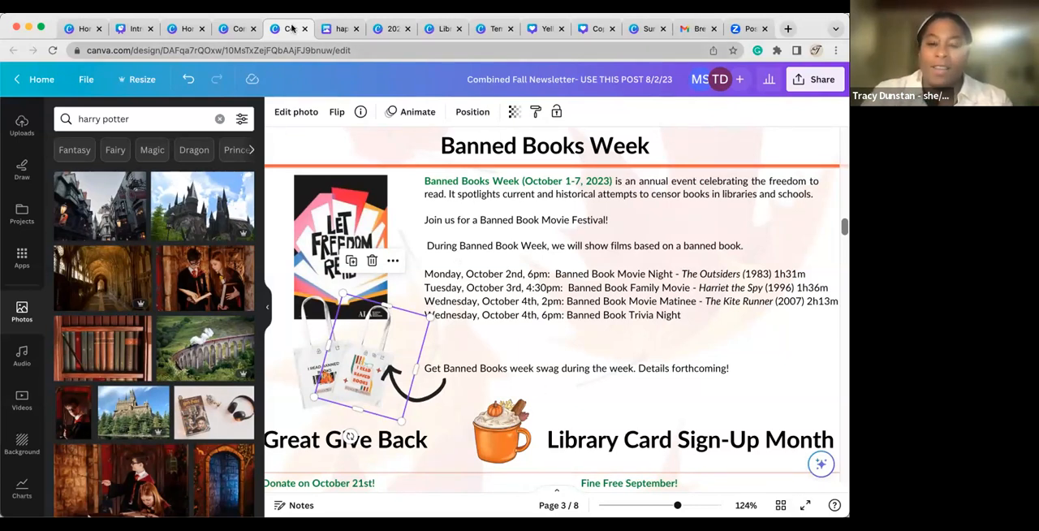
# Look up the Twitter formats available for resizing the newsletter, then clear the format search.
pyautogui.click(140, 81)
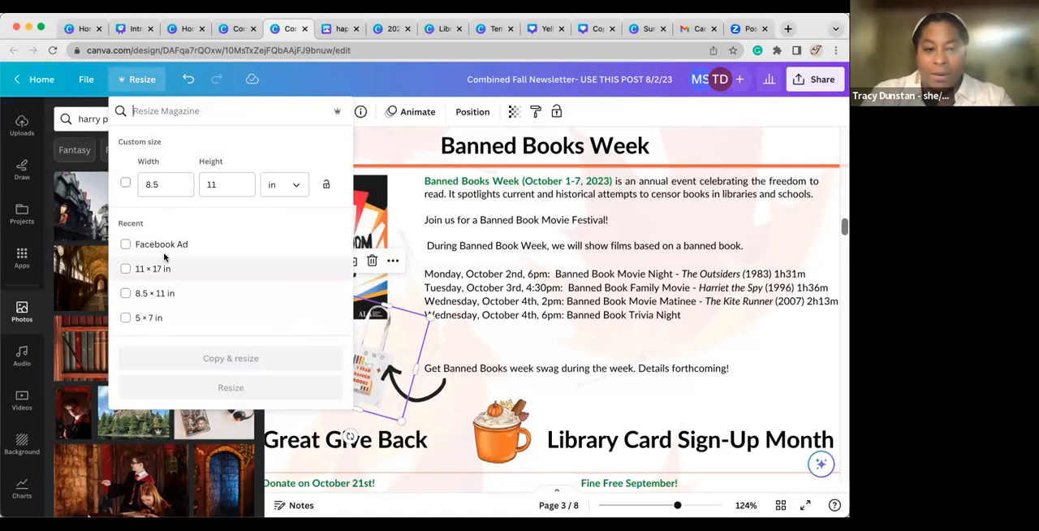
pyautogui.write('tw')
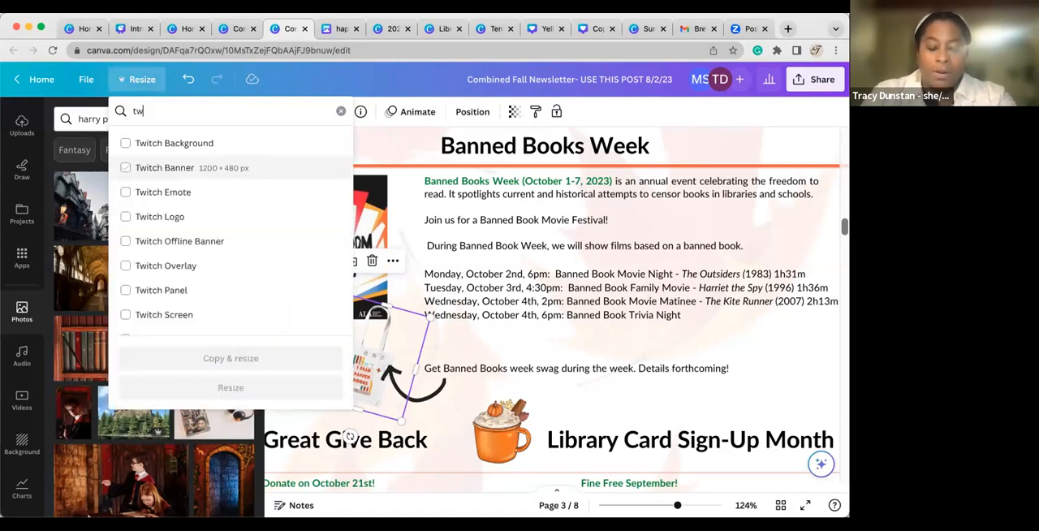
pyautogui.write('ittter')
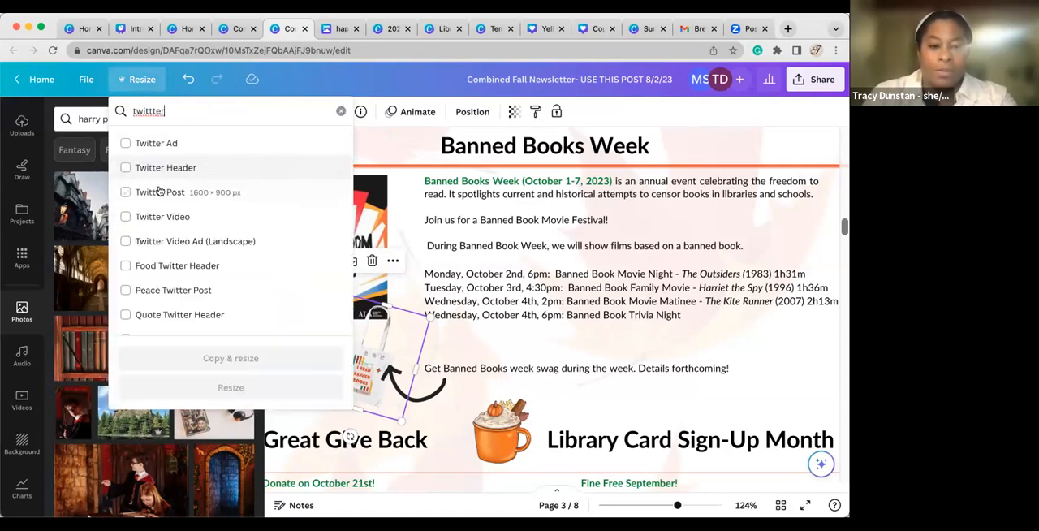
pyautogui.press('BackSpace')
pyautogui.press('BackSpace')
pyautogui.press('BackSpace')
pyautogui.press('BackSpace')
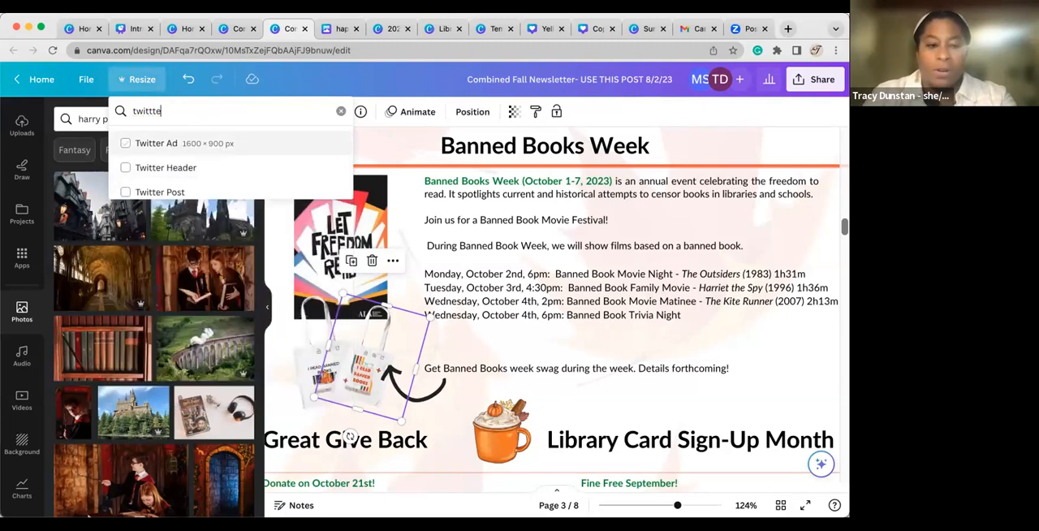
pyautogui.press('BackSpace')
pyautogui.press('BackSpace')
pyautogui.press('BackSpace')
pyautogui.press('BackSpace')
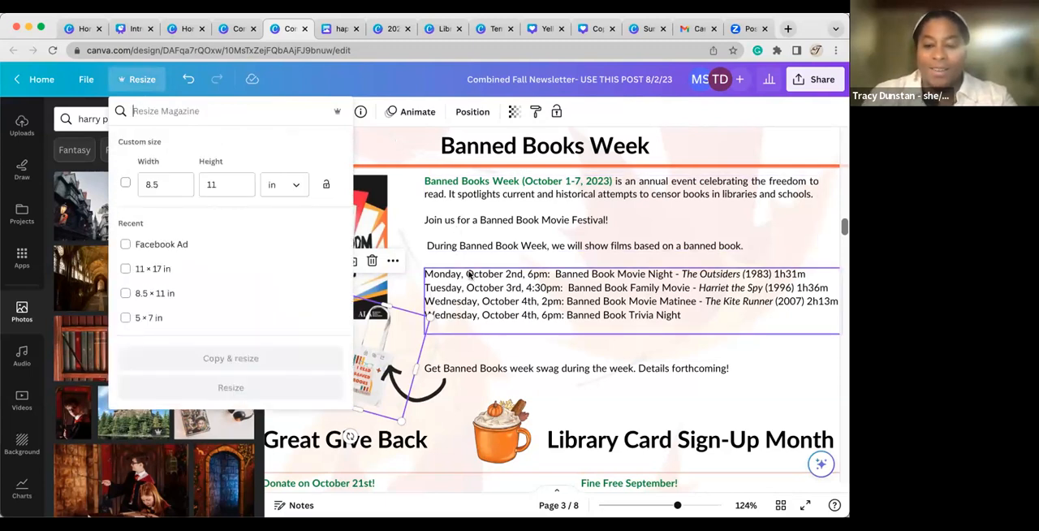
# View the social media platforms the design can be shared to and close the sharing options without publishing.
pyautogui.click(816, 79)
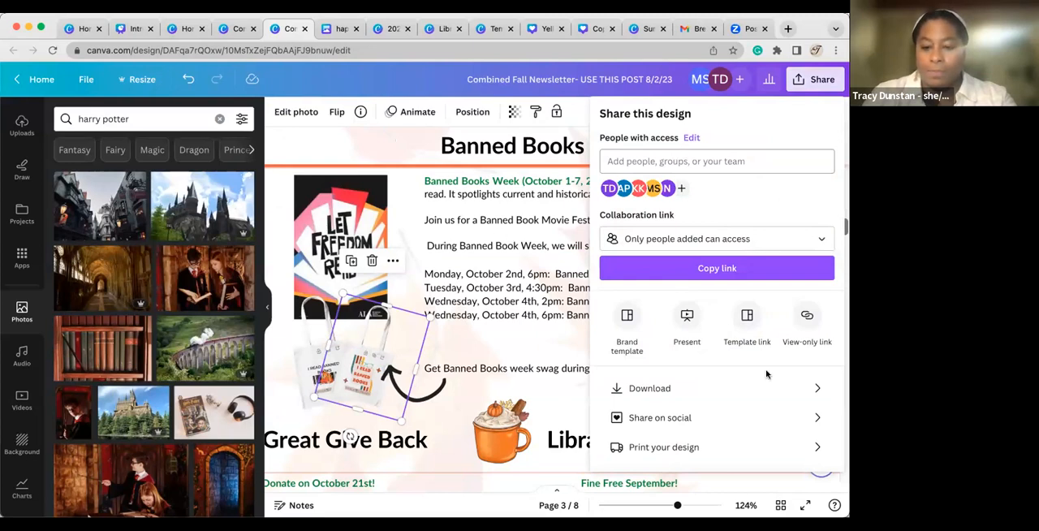
pyautogui.click(812, 427)
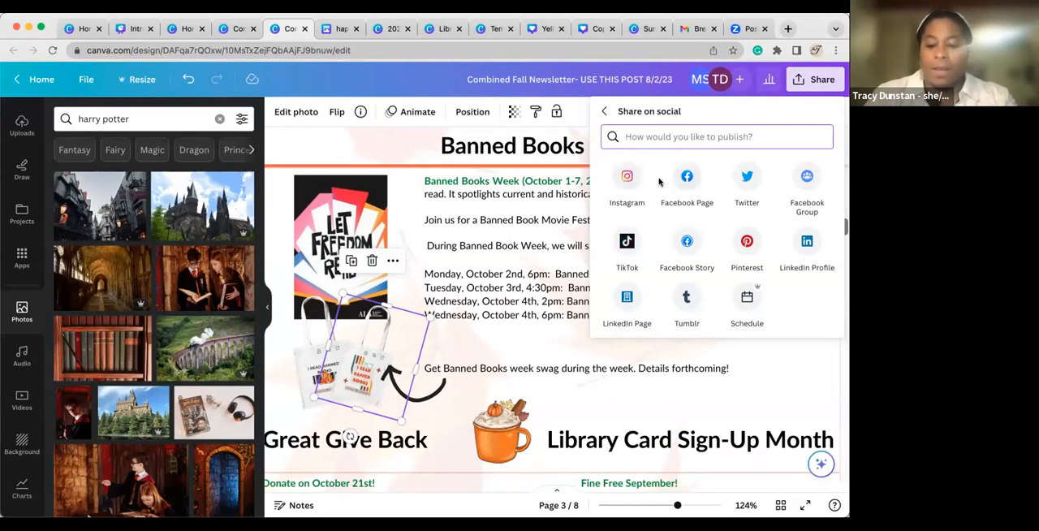
pyautogui.click(602, 113)
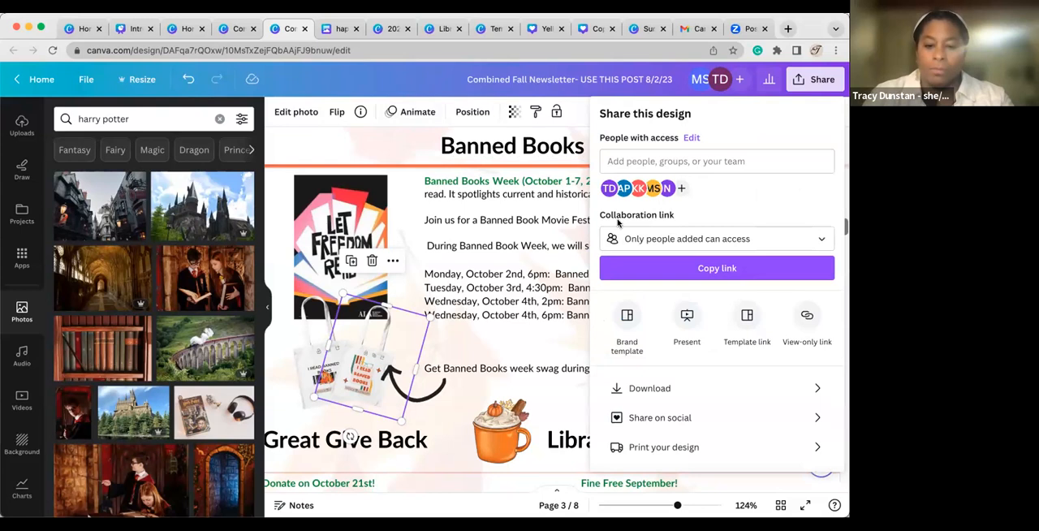
pyautogui.click(398, 157)
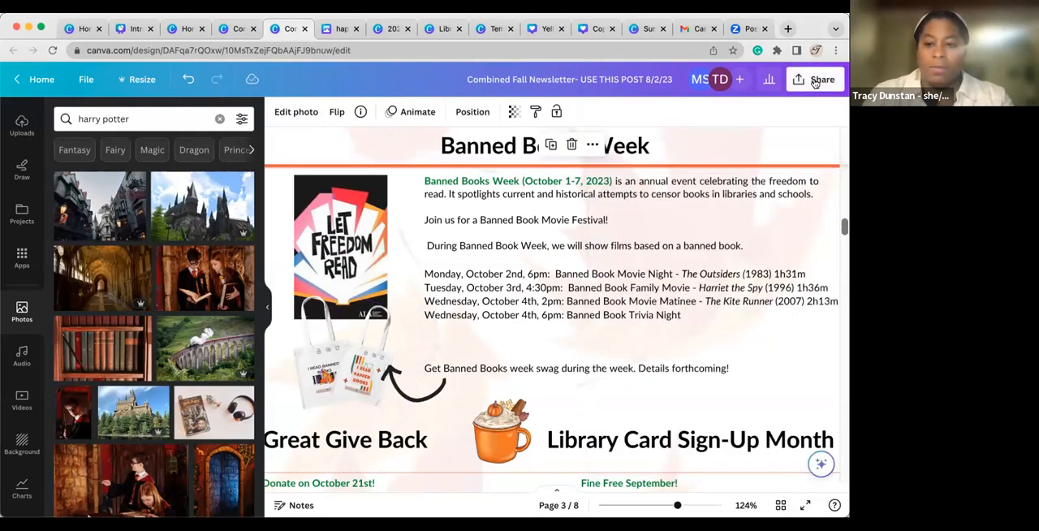
# Search for a collaborator to share the design with, view the edit, comment and view permissions, and close without sending.
pyautogui.click(812, 79)
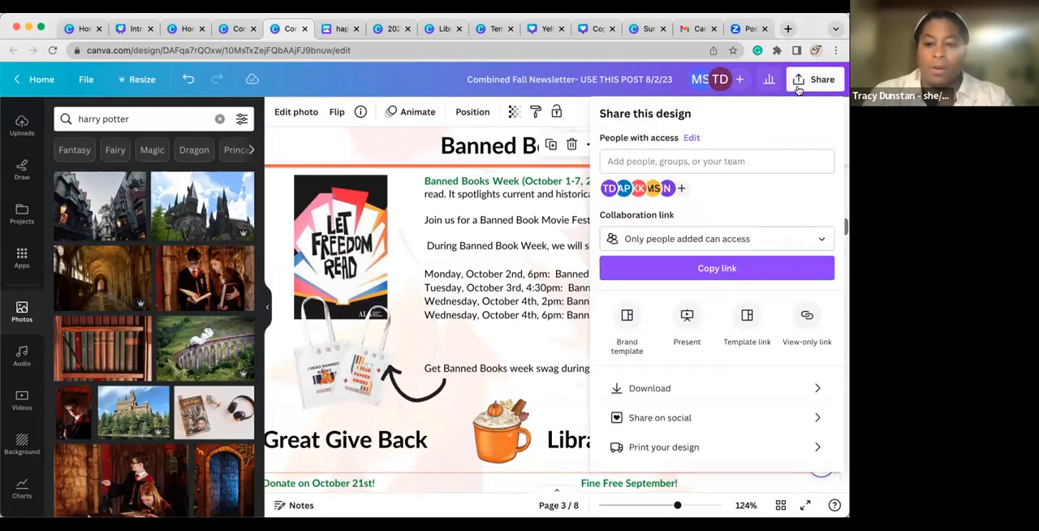
pyautogui.click(713, 161)
pyautogui.write('mor')
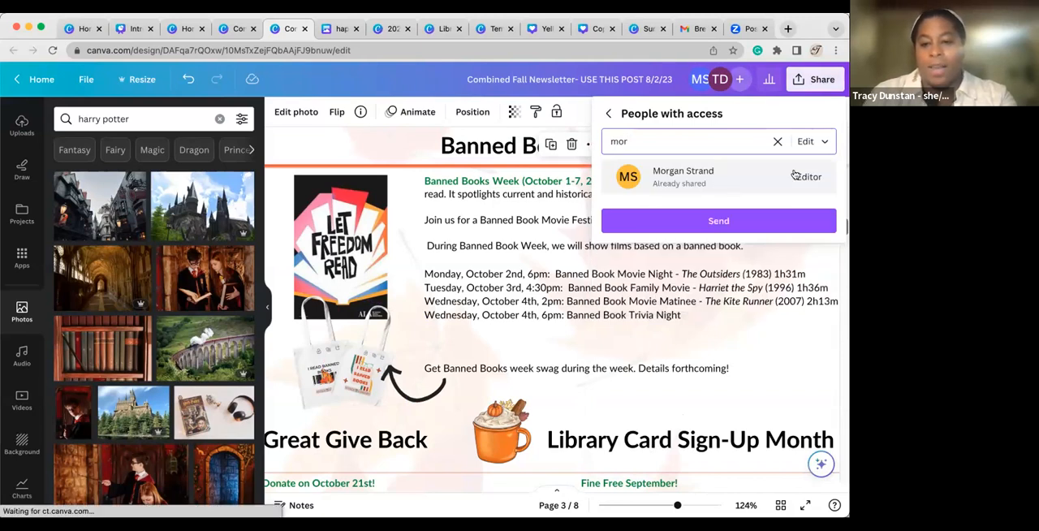
pyautogui.click(819, 144)
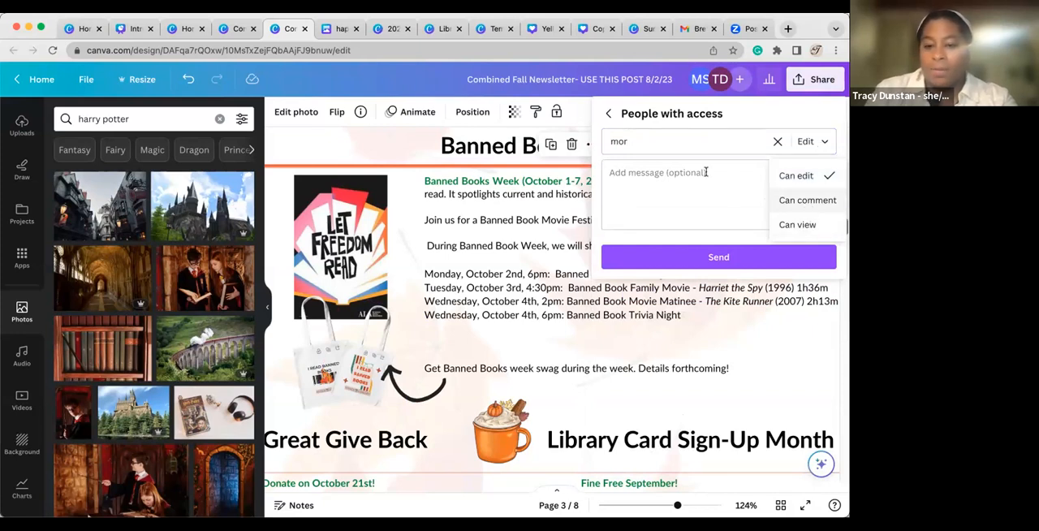
pyautogui.click(714, 358)
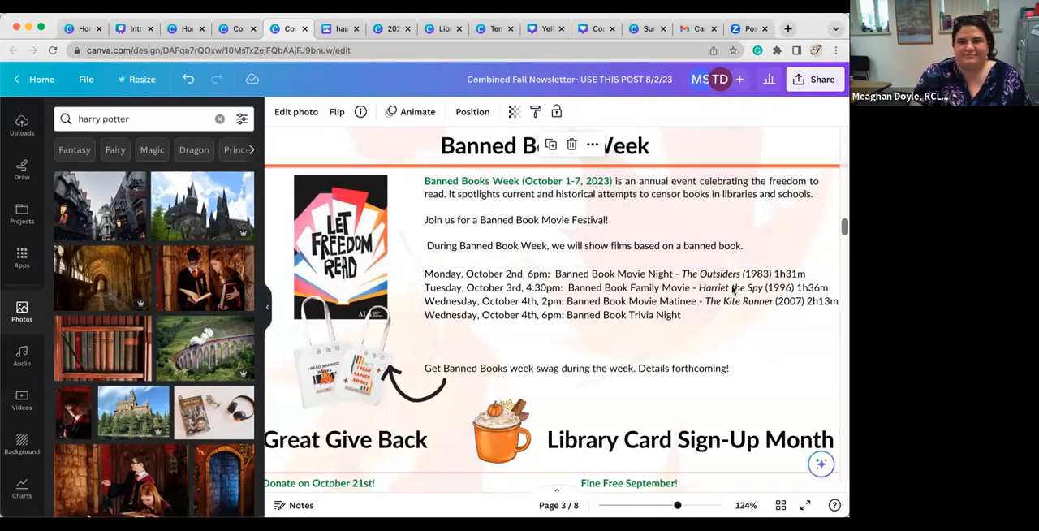
pyautogui.scroll(-1, 705, 382)
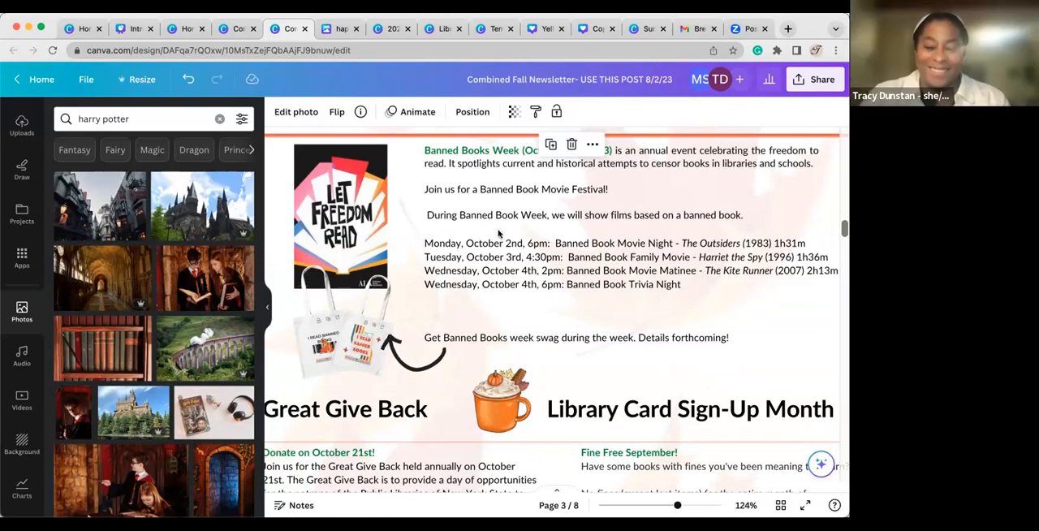
pyautogui.scroll(2, 598, 239)
pyautogui.click(597, 238)
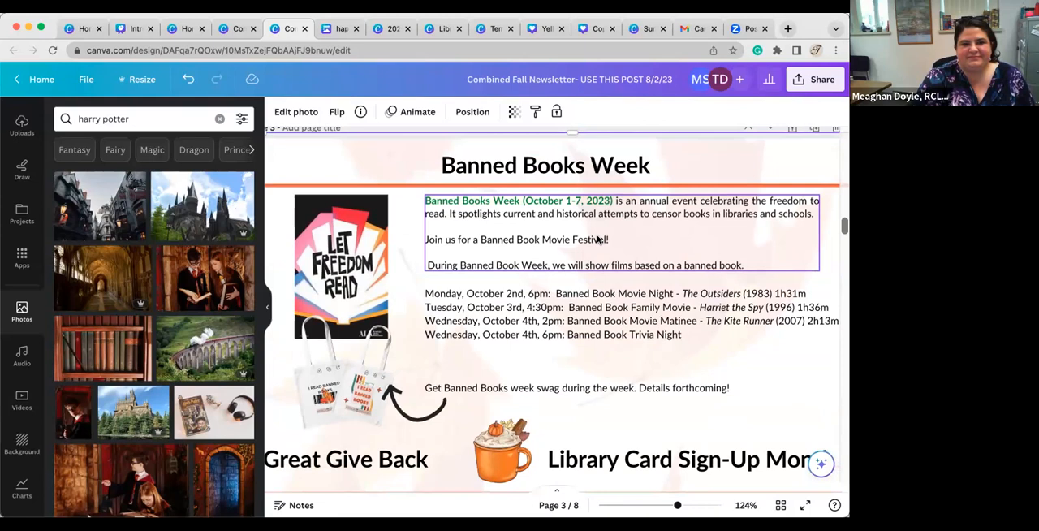
pyautogui.scroll(2, 598, 239)
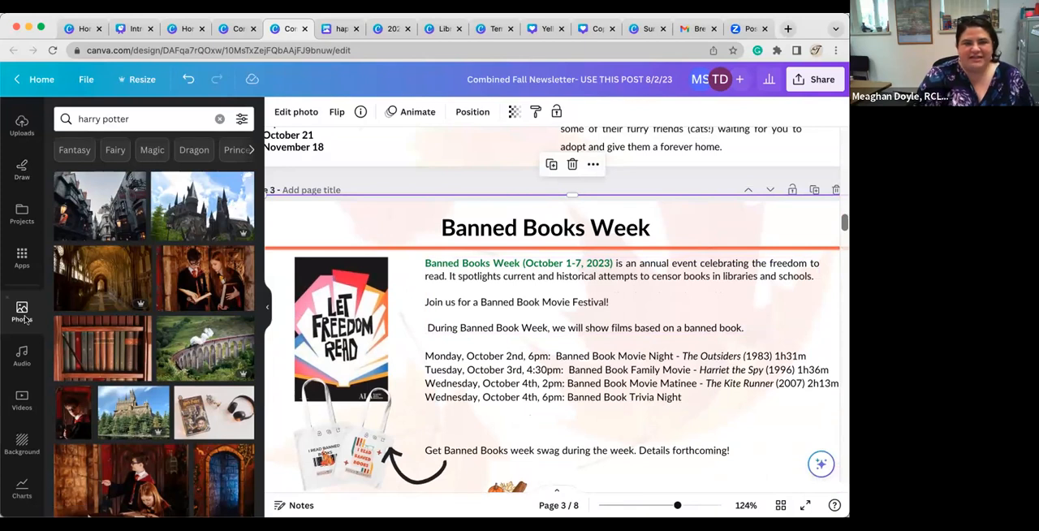
pyautogui.scroll(-2, 25, 319)
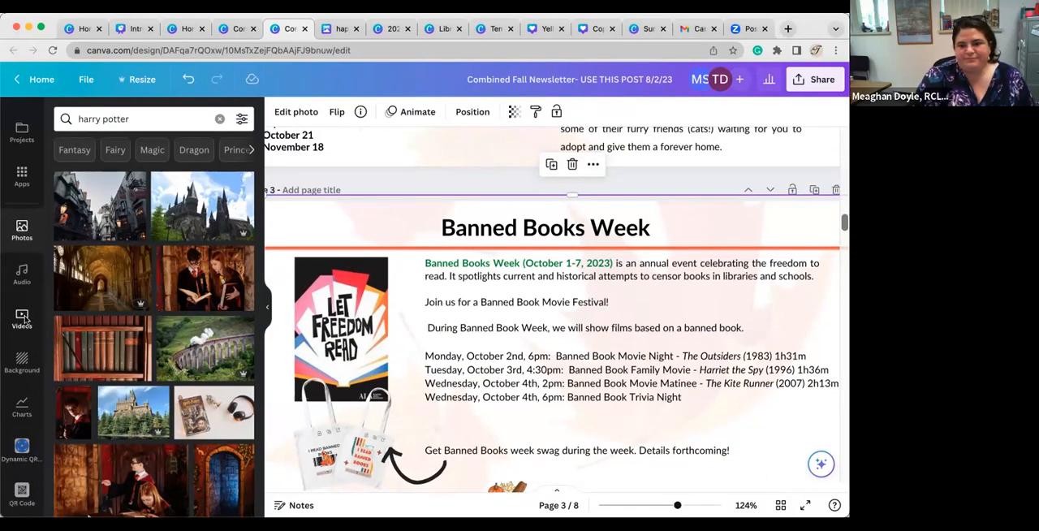
pyautogui.scroll(3, 23, 300)
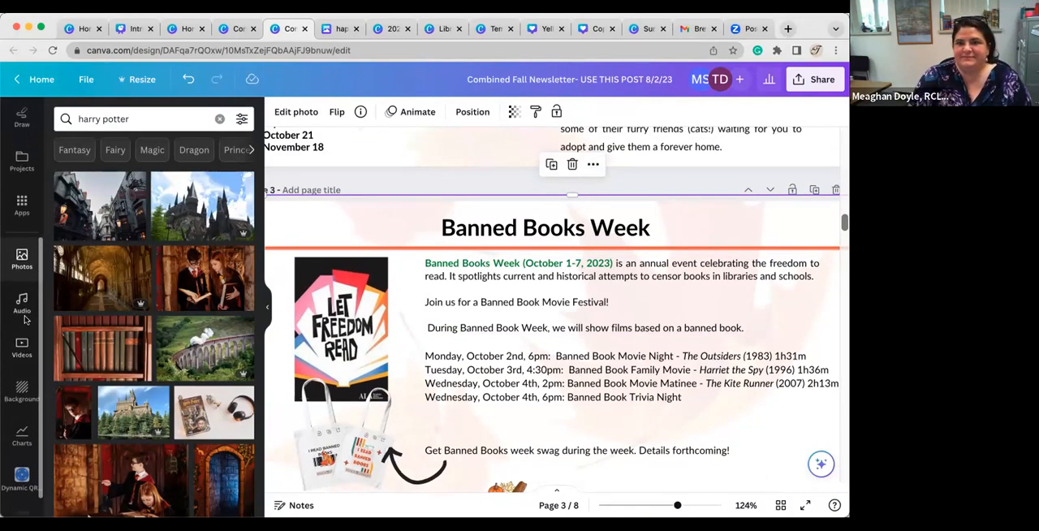
pyautogui.scroll(3, 19, 274)
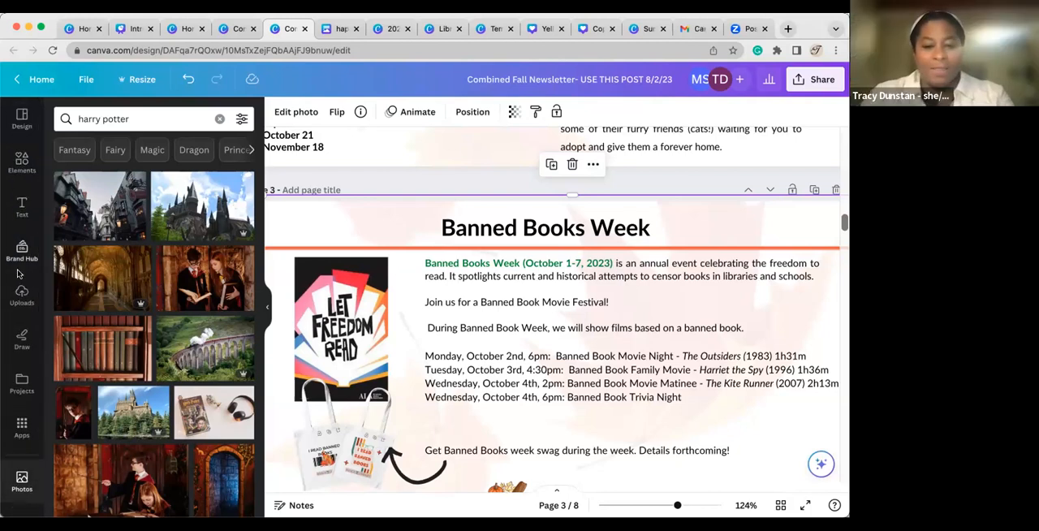